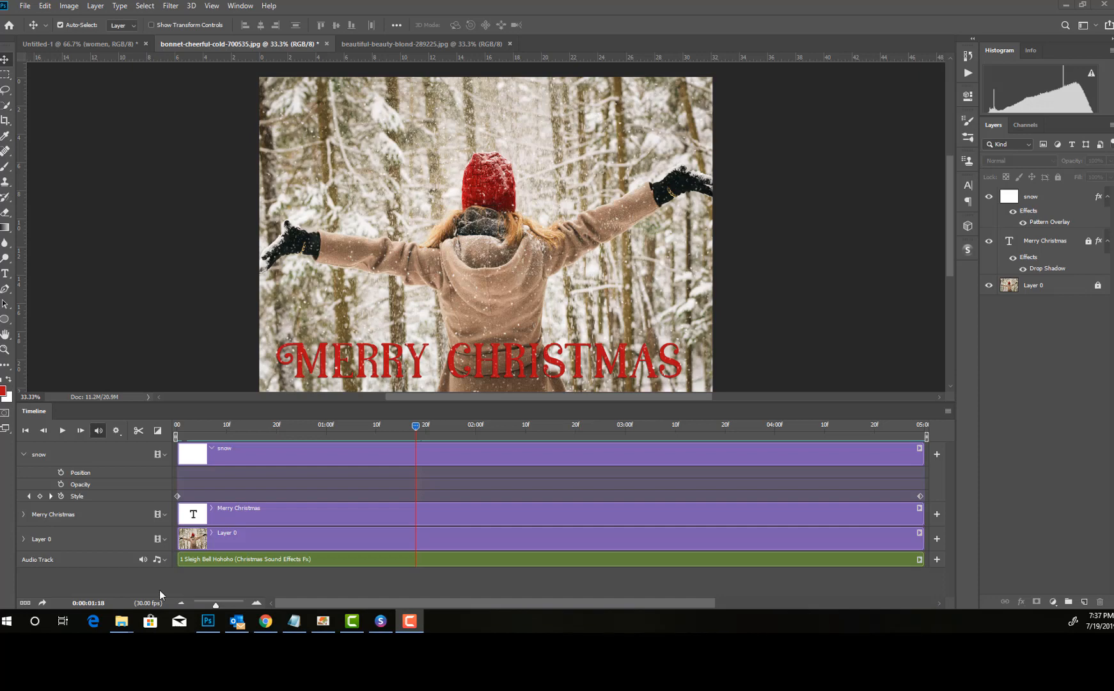
Step: Play the Merry Christmas snow animation in the timeline to preview it, and stop the playback
click(60, 430)
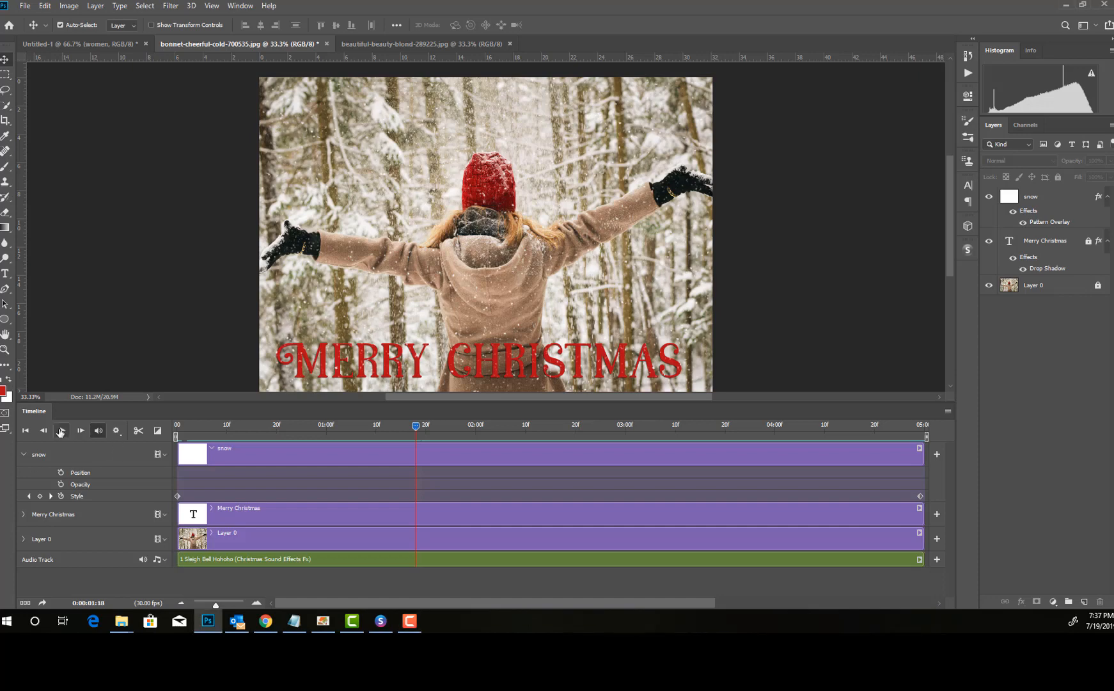
click(62, 429)
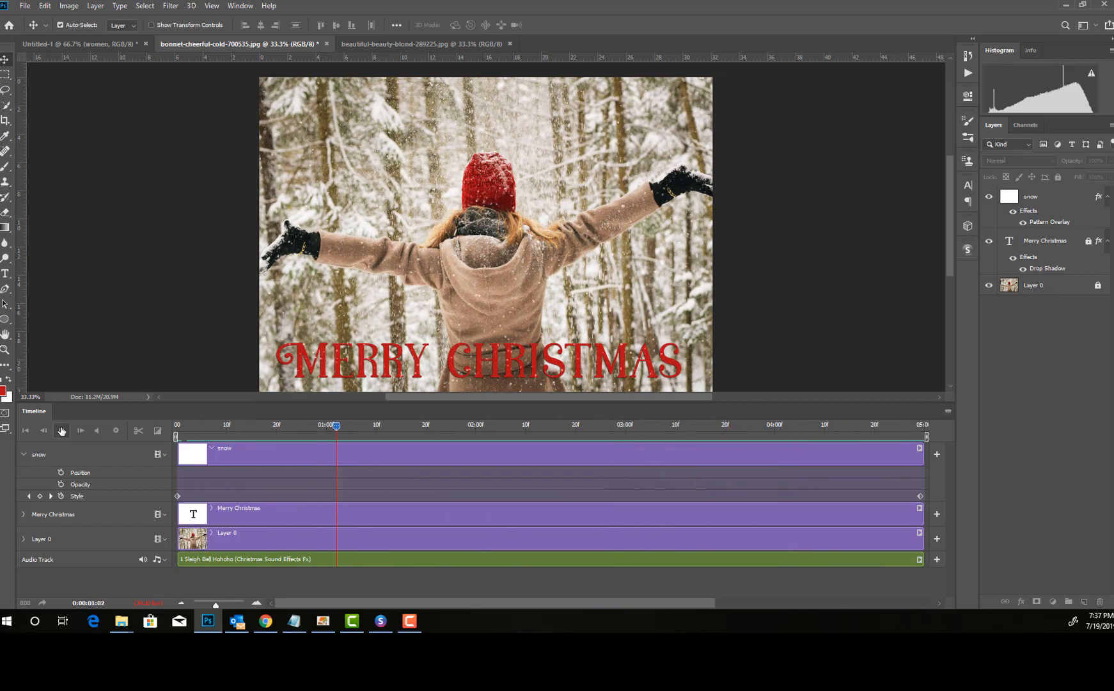
click(43, 434)
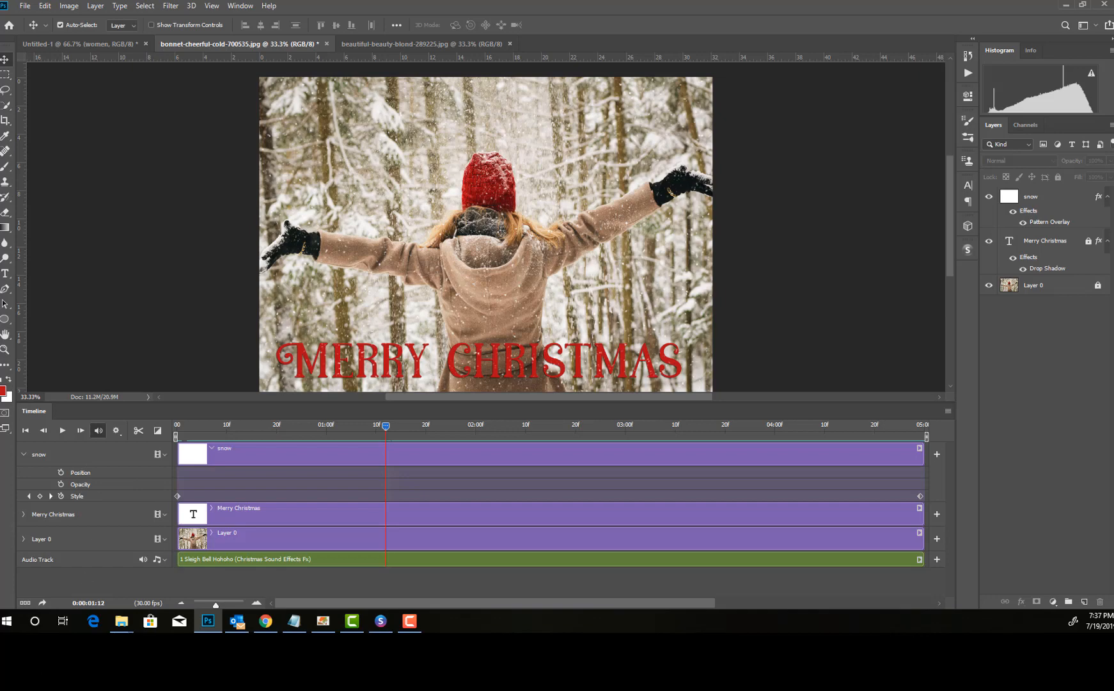
Step: Check the photo's image size, dimensions and resolution
click(67, 8)
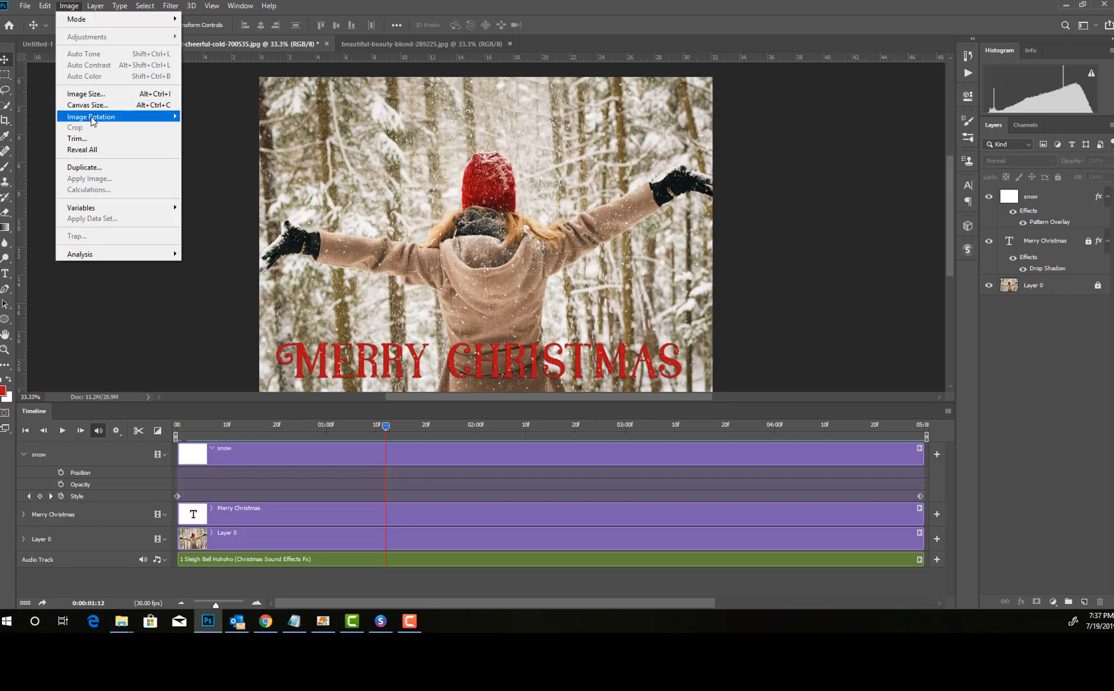
click(85, 93)
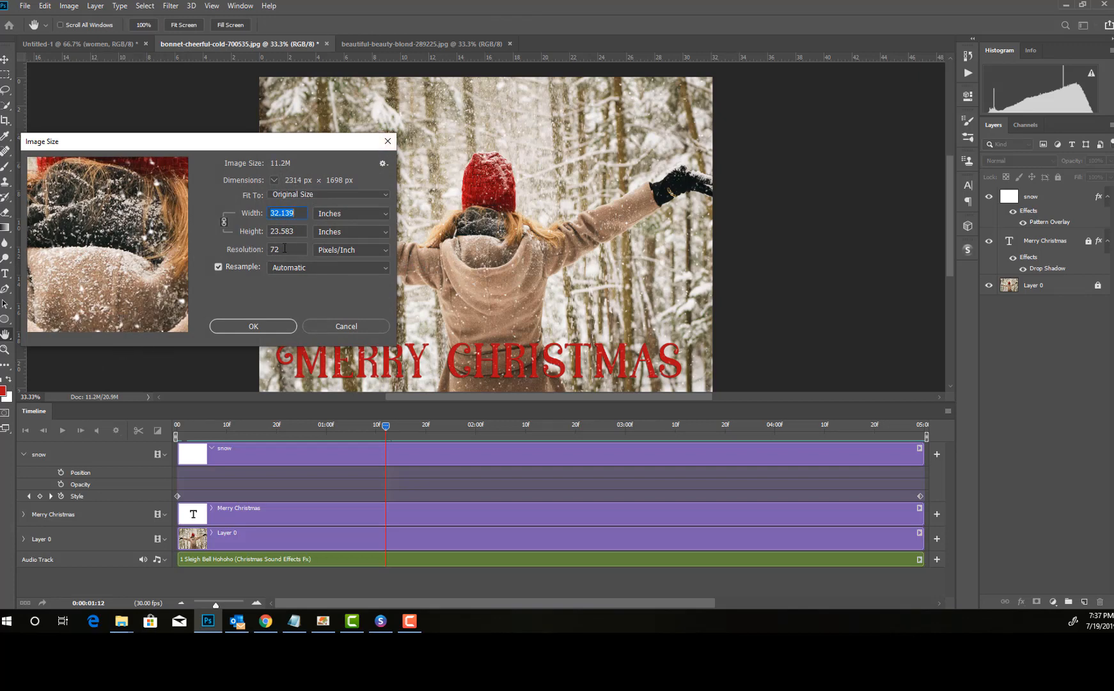
click(242, 329)
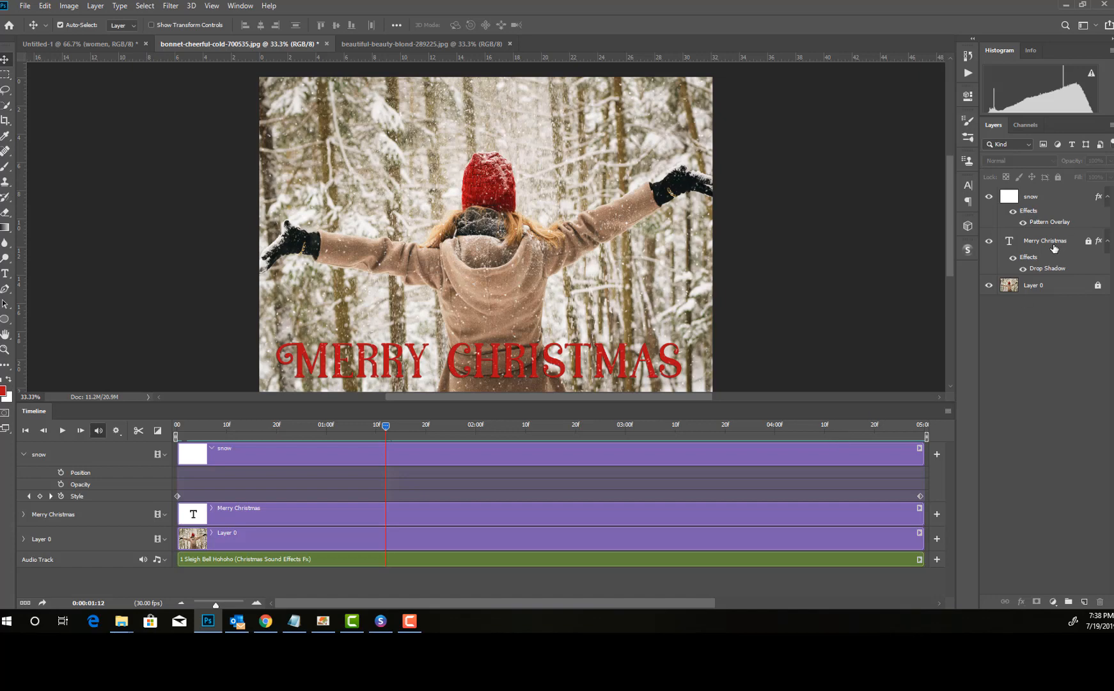
Step: Unlock the Merry Christmas text layer
click(1052, 243)
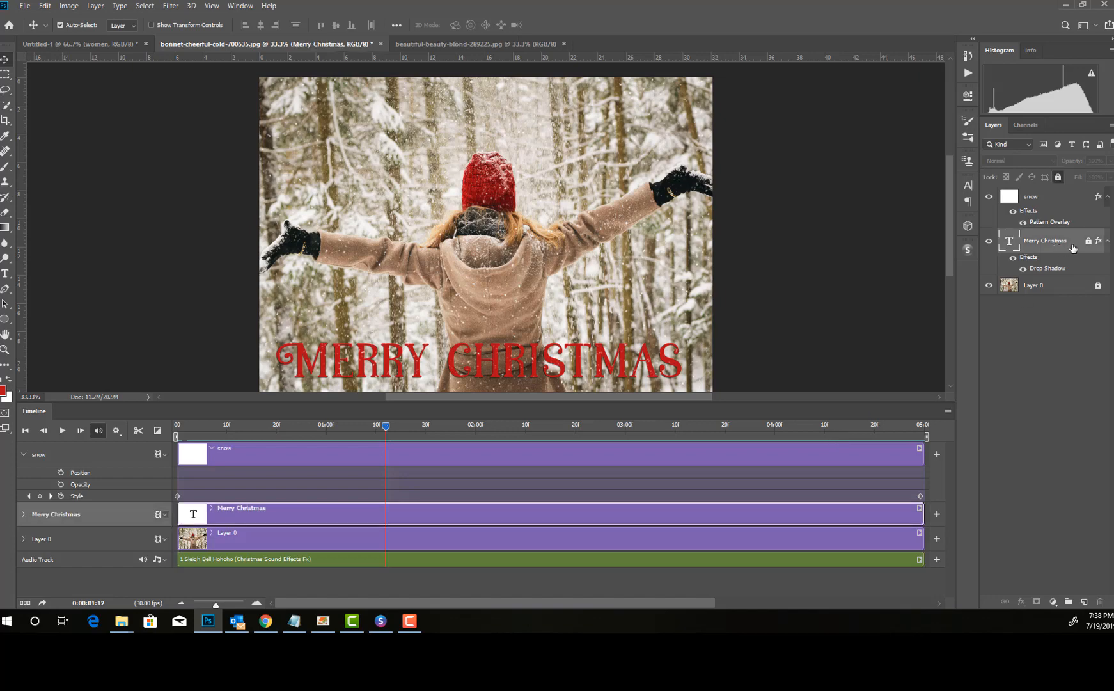
click(1058, 176)
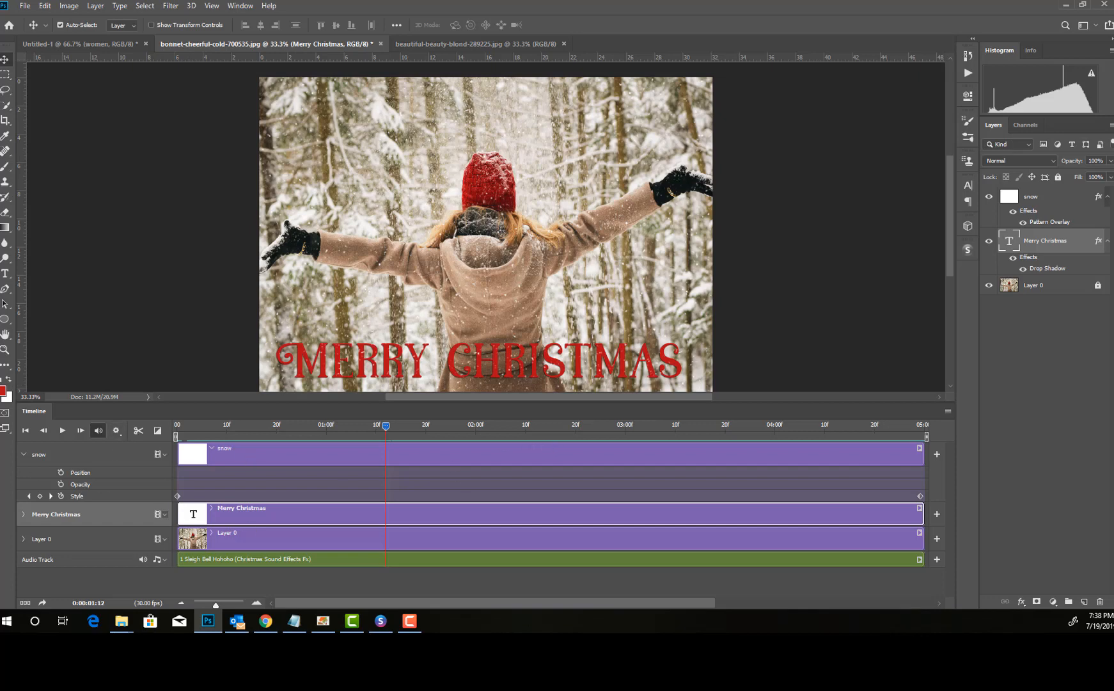
Step: Create a new white 2314 × 1698 px document at 72 pixels/inch in RGB and unlock its background layer
key(F10)
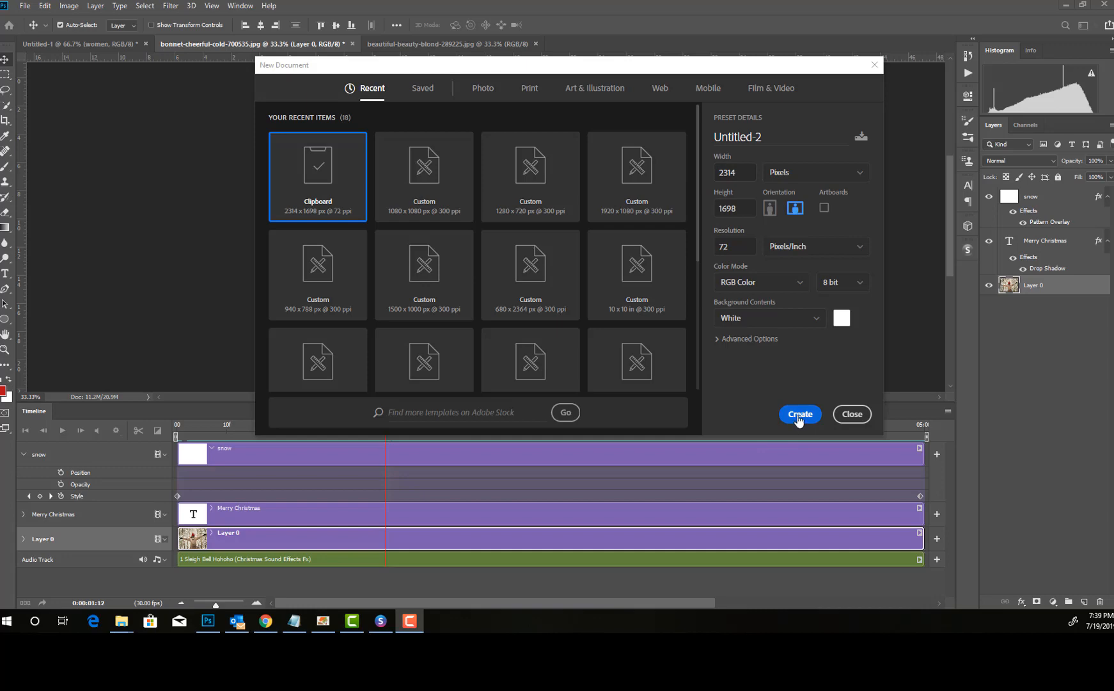
click(799, 414)
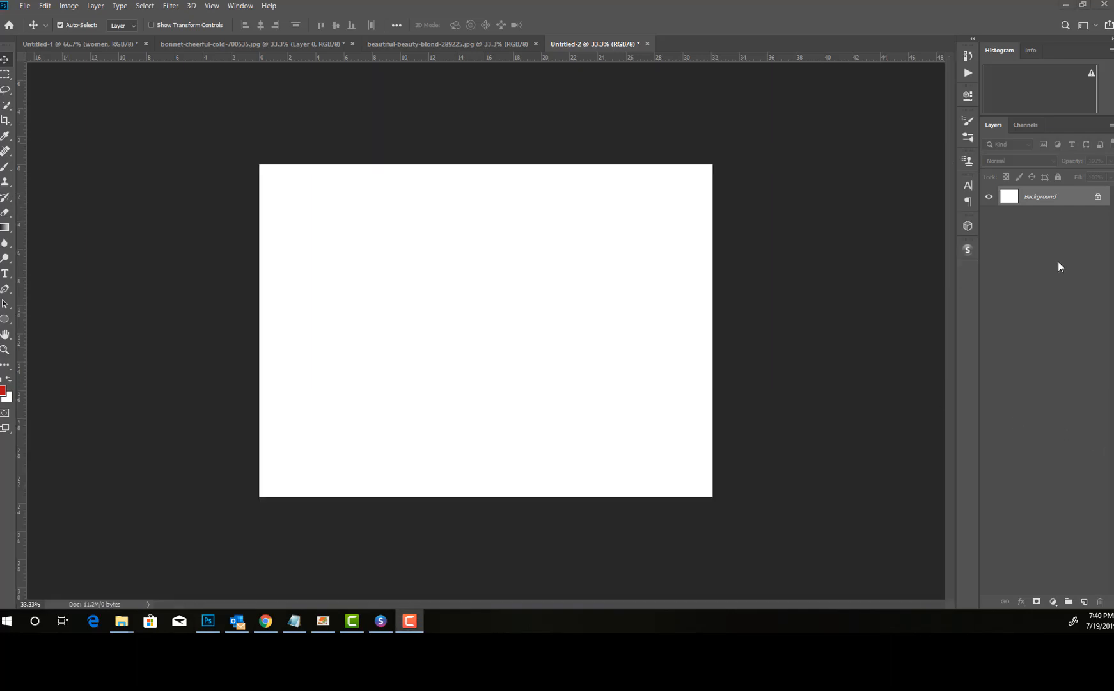
click(1097, 197)
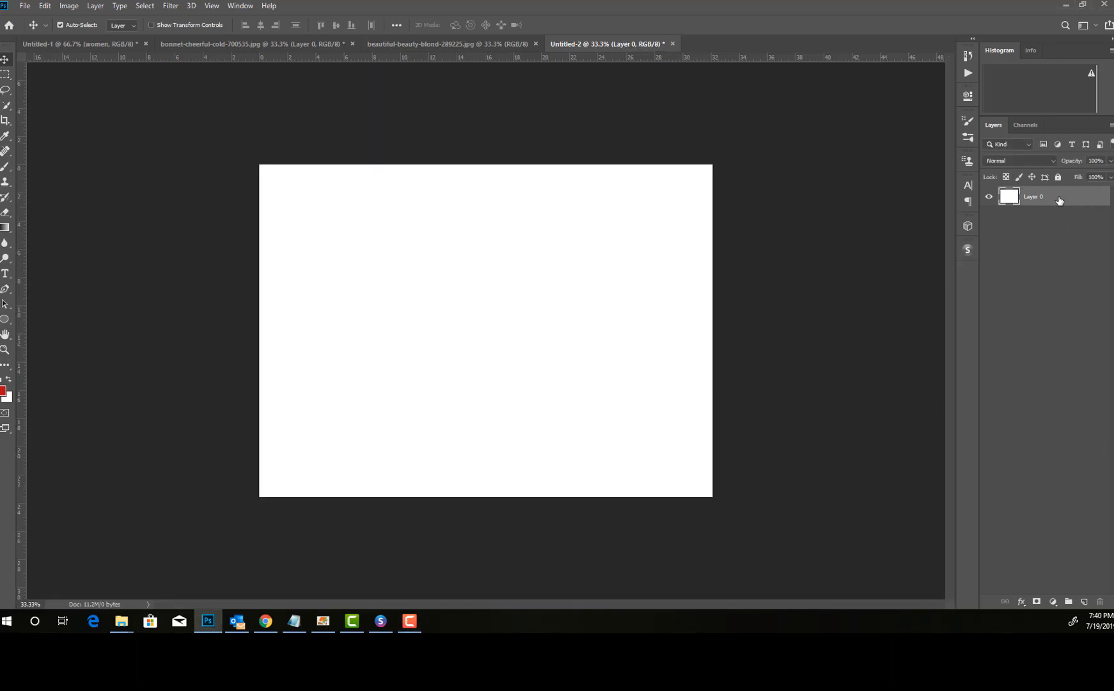
Step: Set the background colour to #636363 and fill the layer with it
click(8, 397)
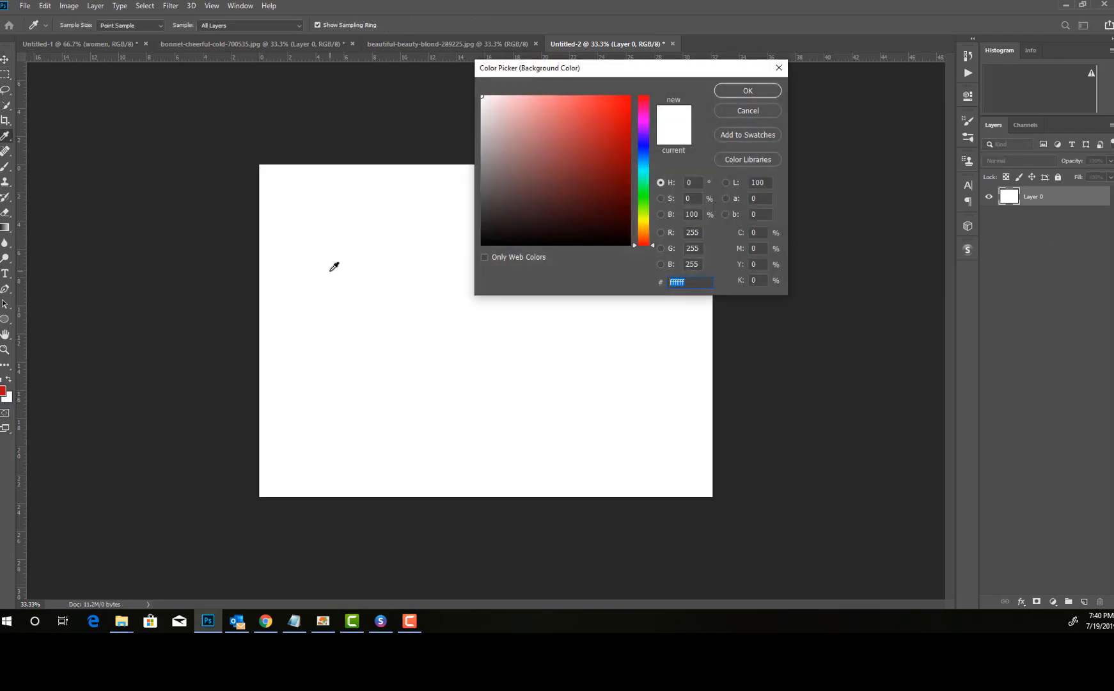
text(636)
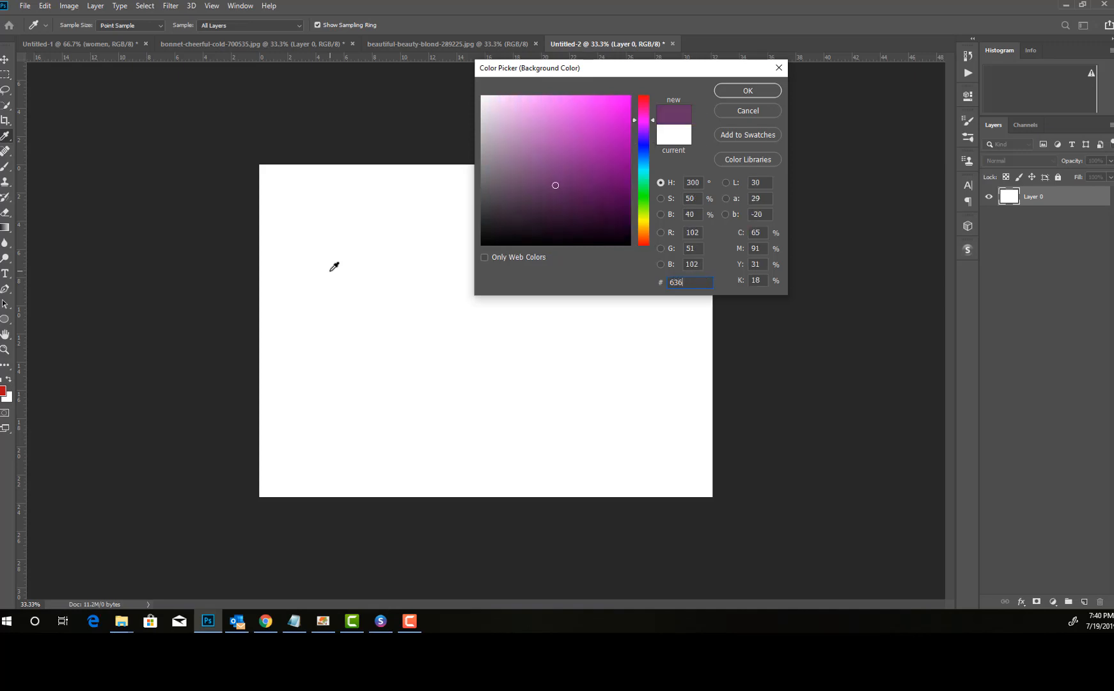
text(36)
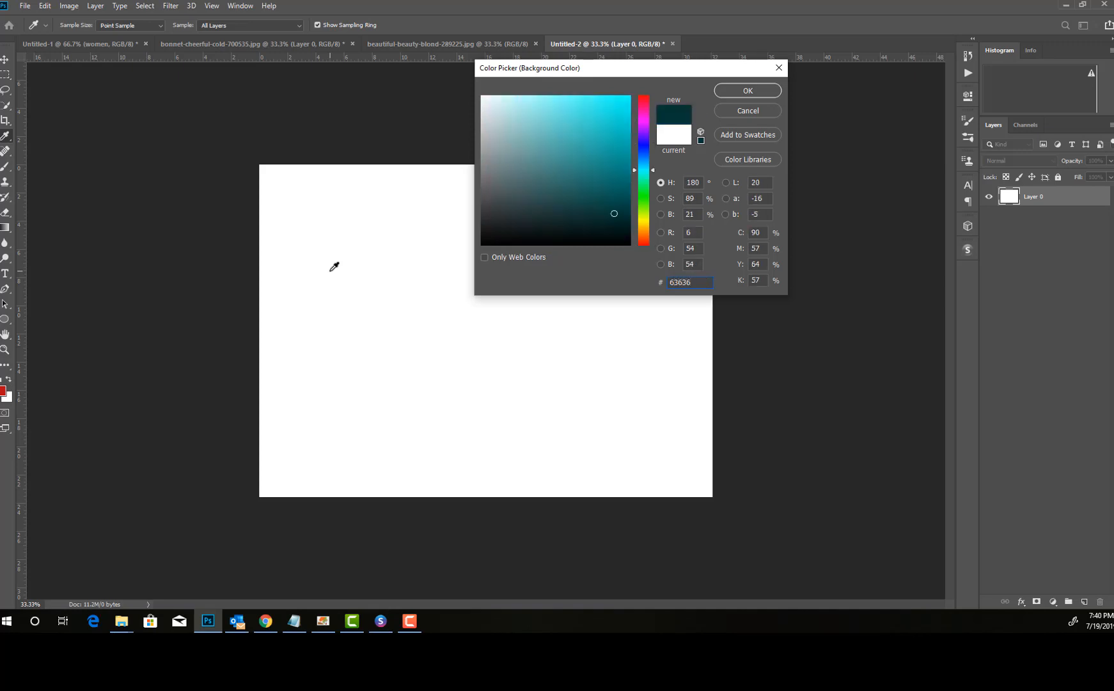
text(3)
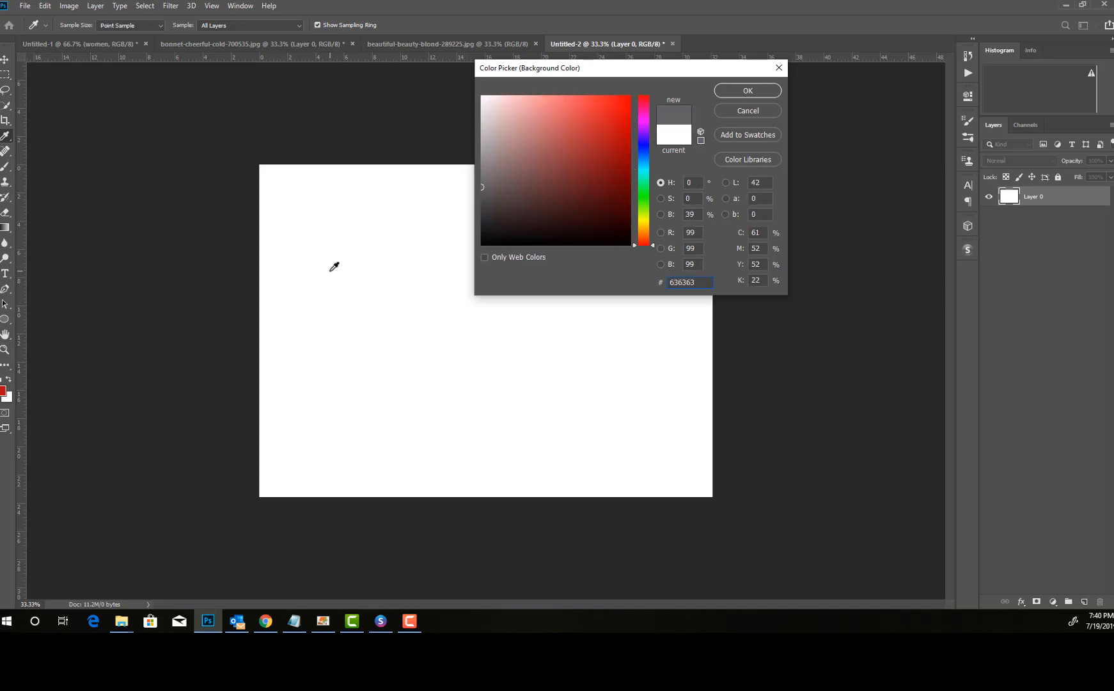
click(739, 93)
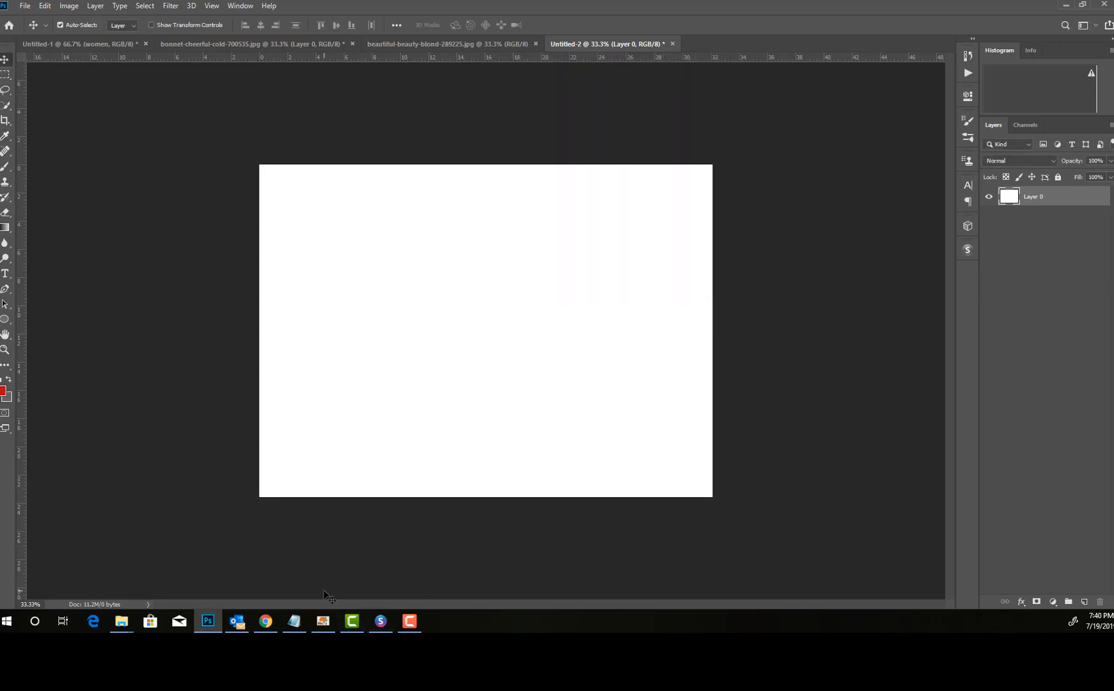
key(ctrl+BackSpace)
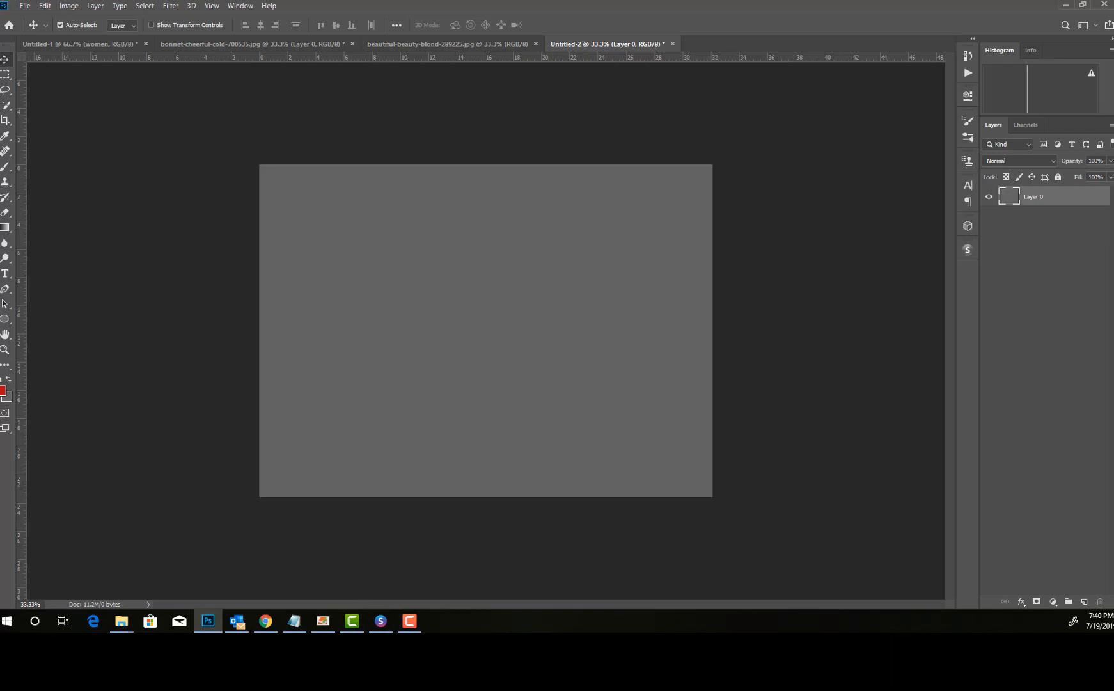
Step: Add 220% monochromatic noise with Gaussian distribution to the grey layer
click(171, 6)
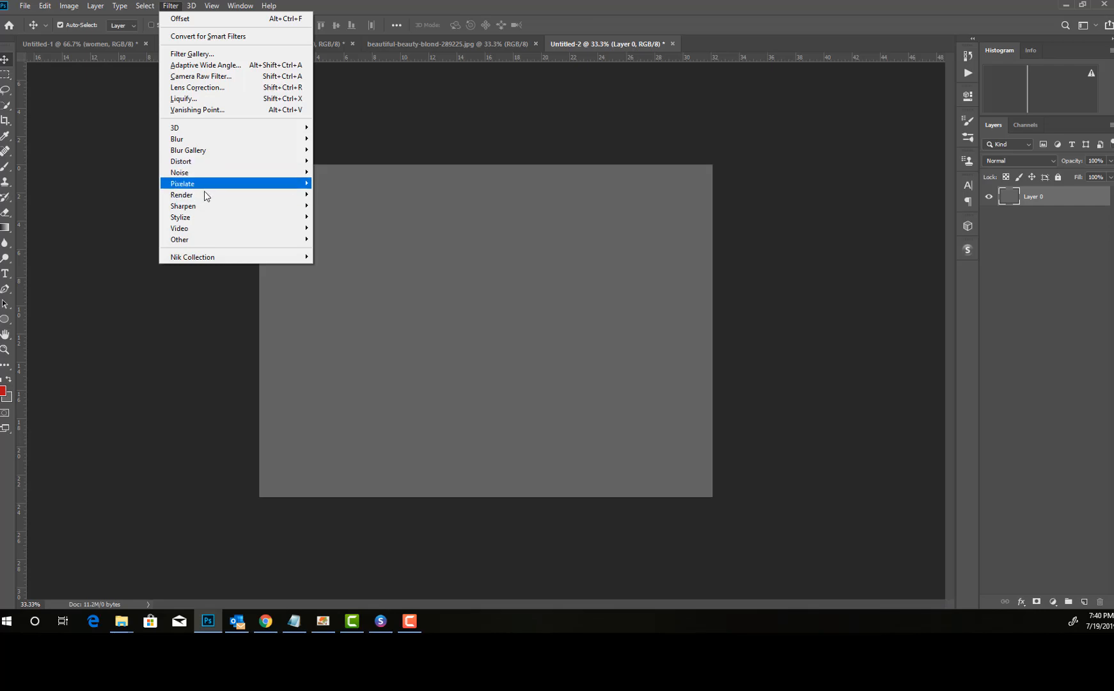
mouse_move(295, 172)
click(381, 172)
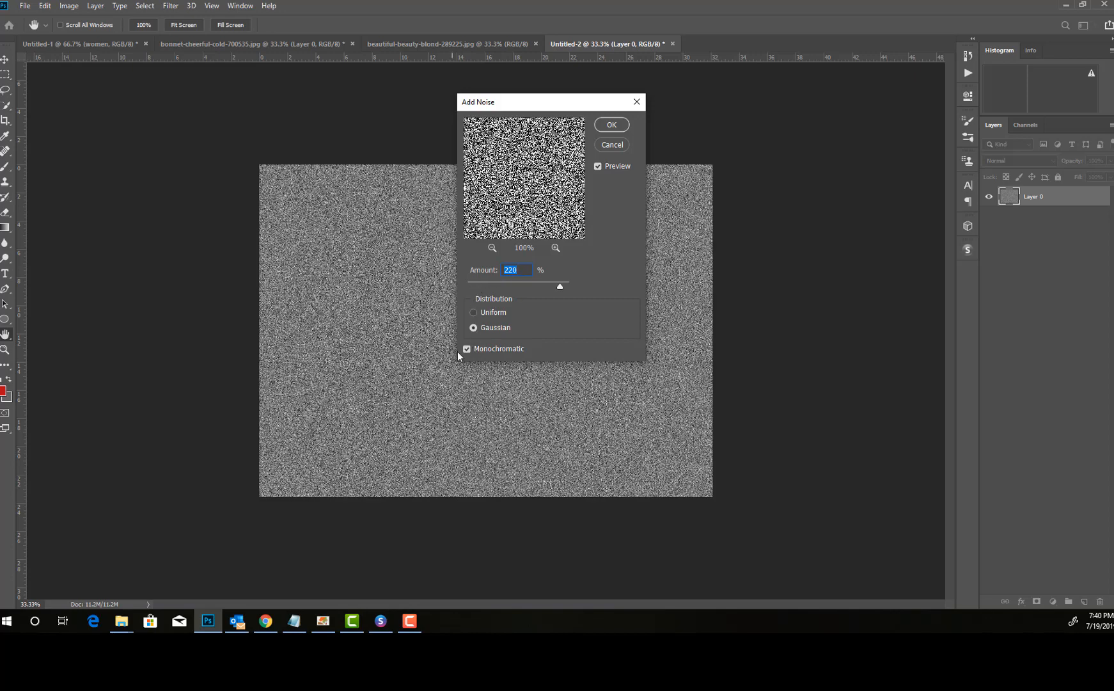
click(610, 125)
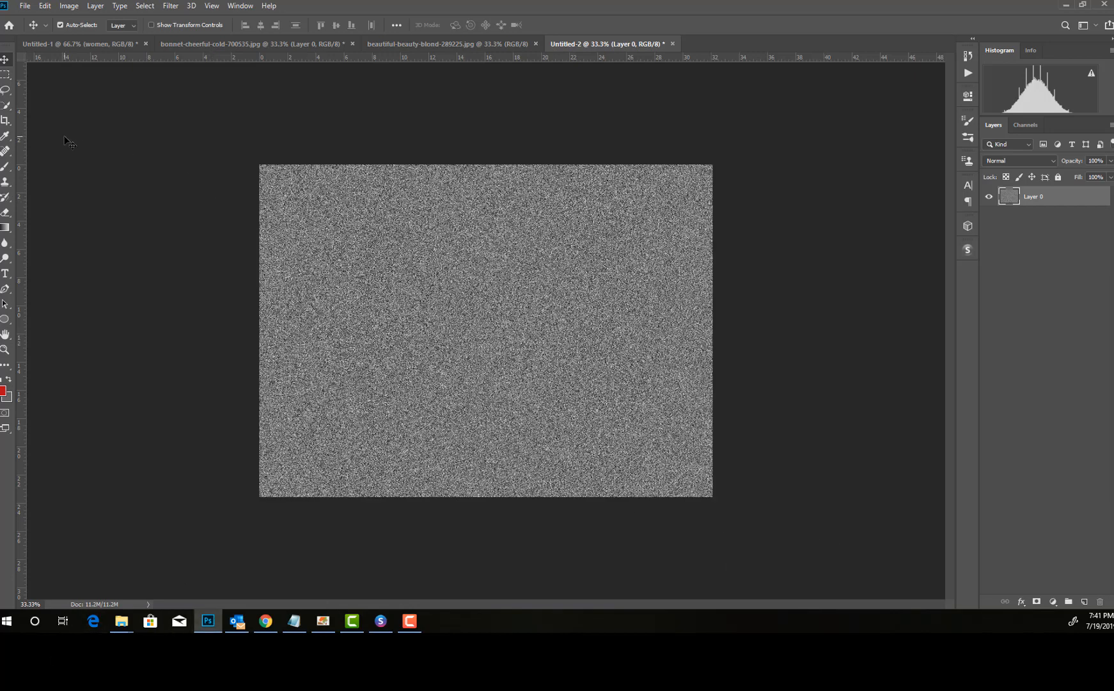
Step: Apply a Gaussian Blur with a 2.0 pixel radius to the noise layer
click(170, 6)
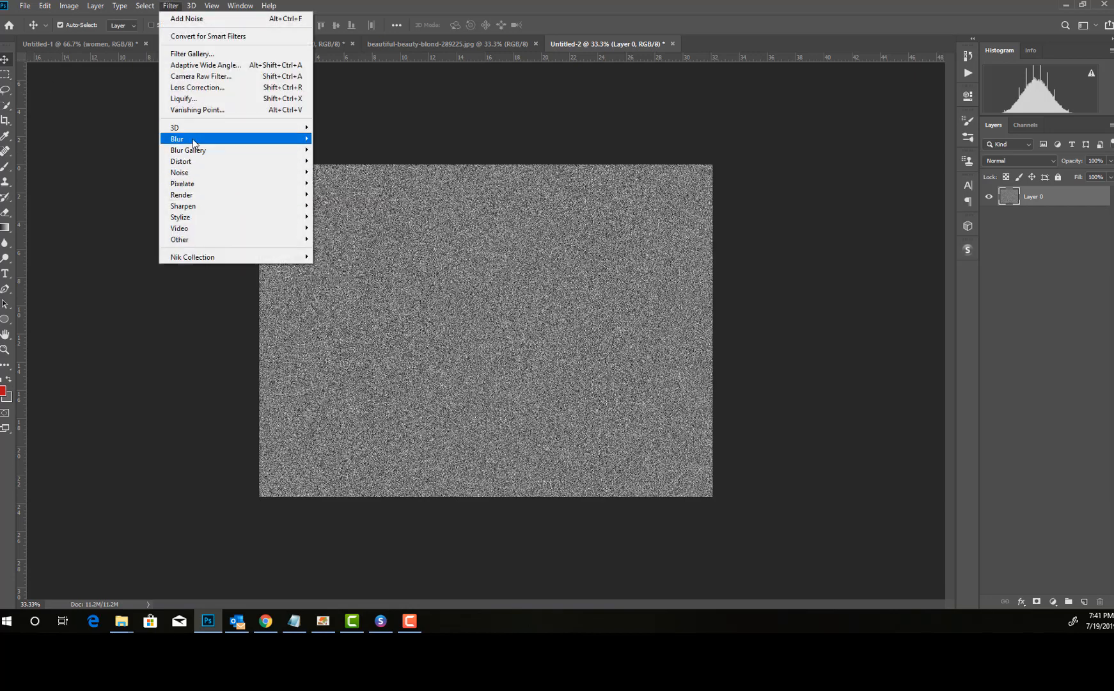
mouse_move(185, 138)
click(343, 182)
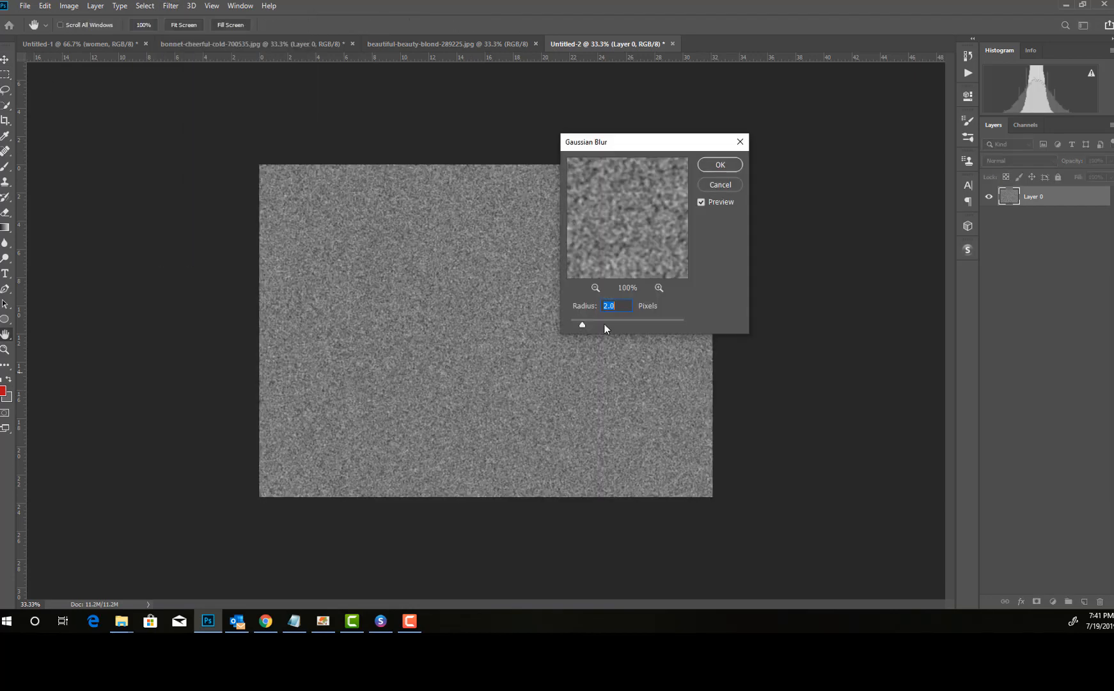
click(720, 165)
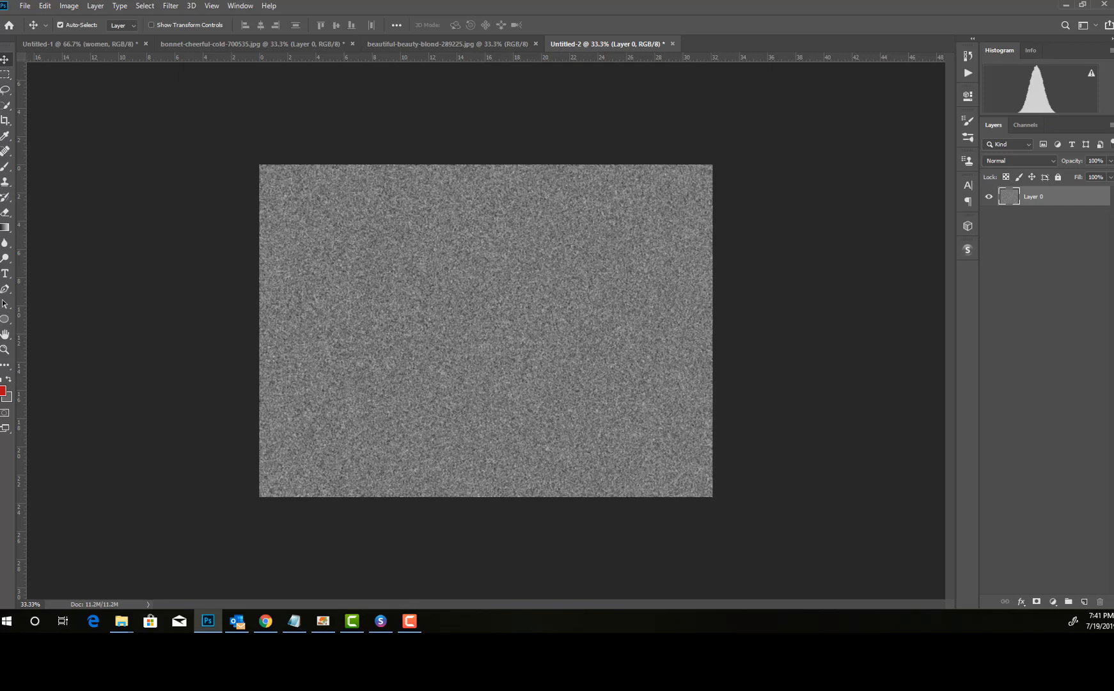
Step: Adjust the layer's Levels with a shadow input of 150 and a highlight input of 175
click(66, 7)
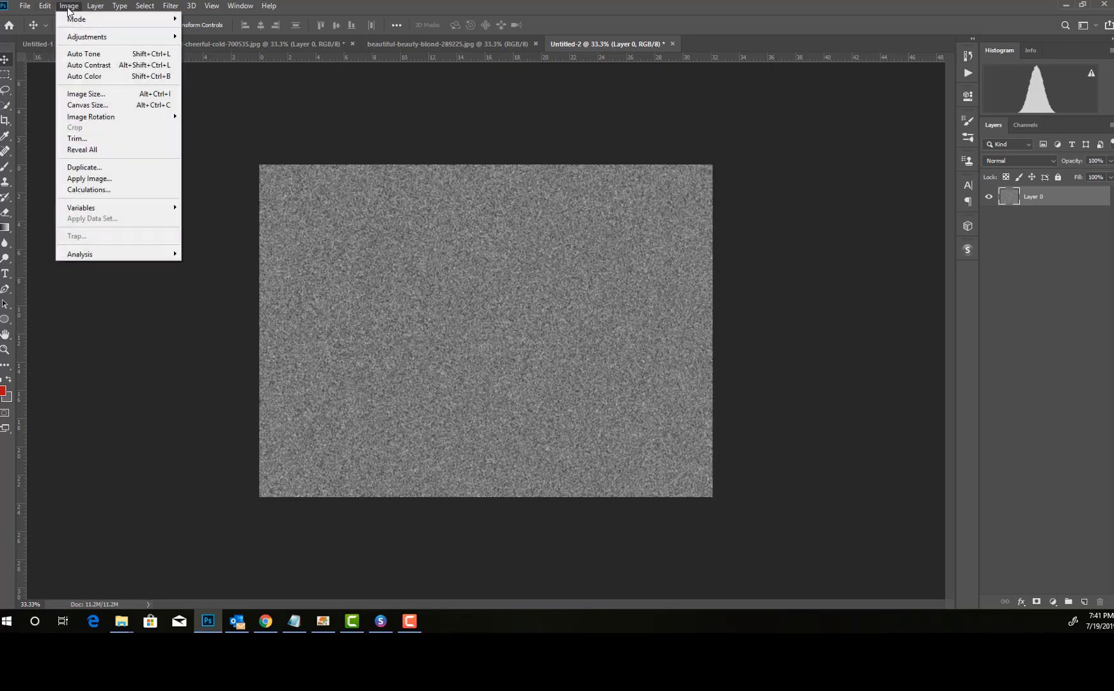
mouse_move(101, 36)
click(219, 47)
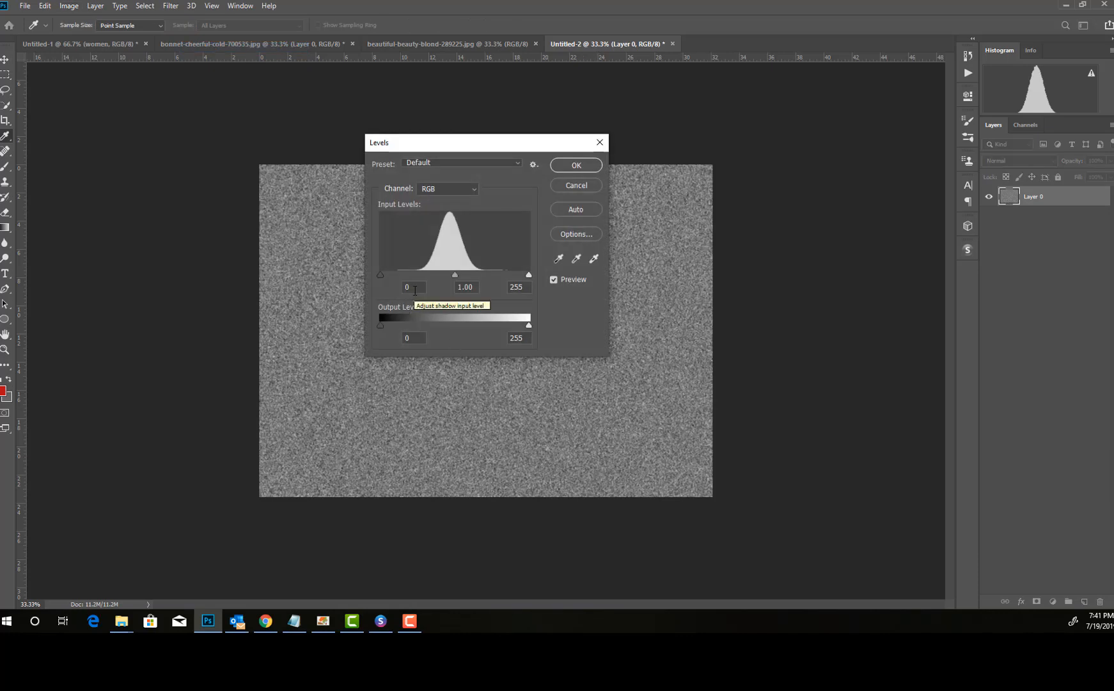
double_click(414, 288)
text(150)
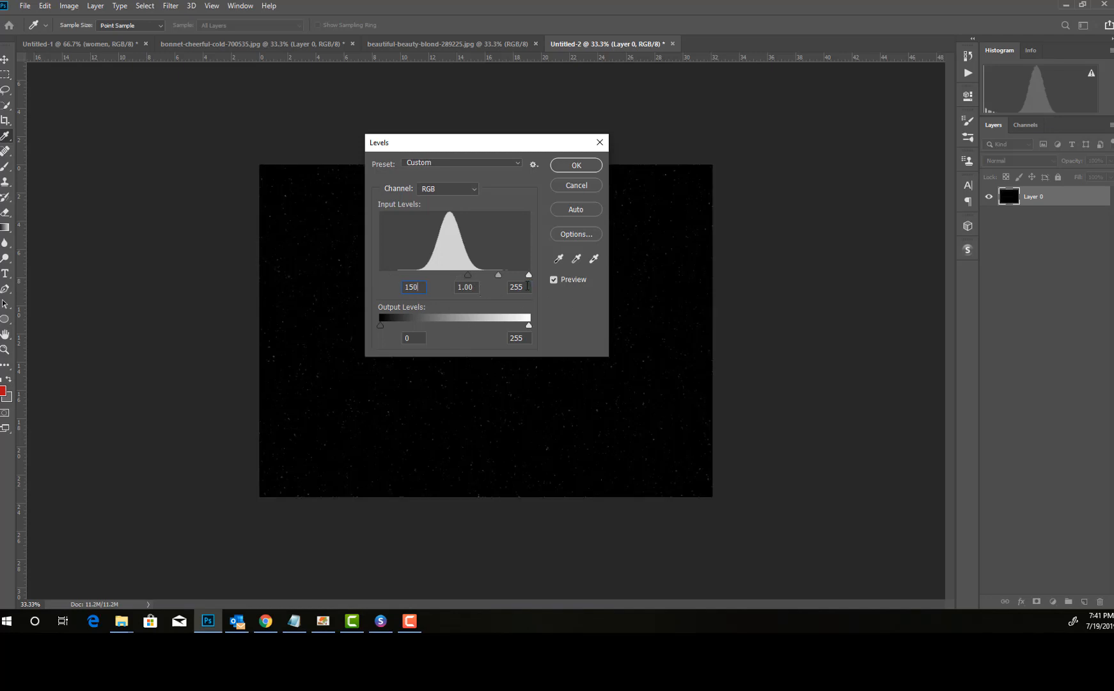
click(525, 287)
text(175)
click(576, 165)
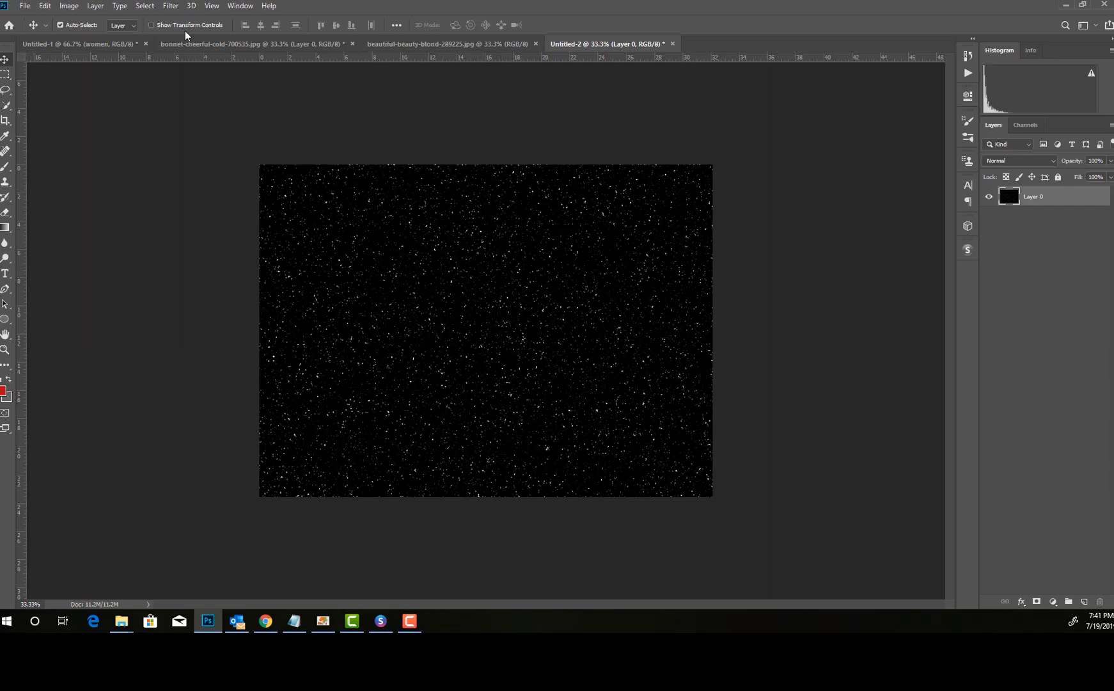
Step: Offset the snow layer 0 pixels horizontally and +100 pixels vertically with Wrap Around for undefined areas
click(170, 8)
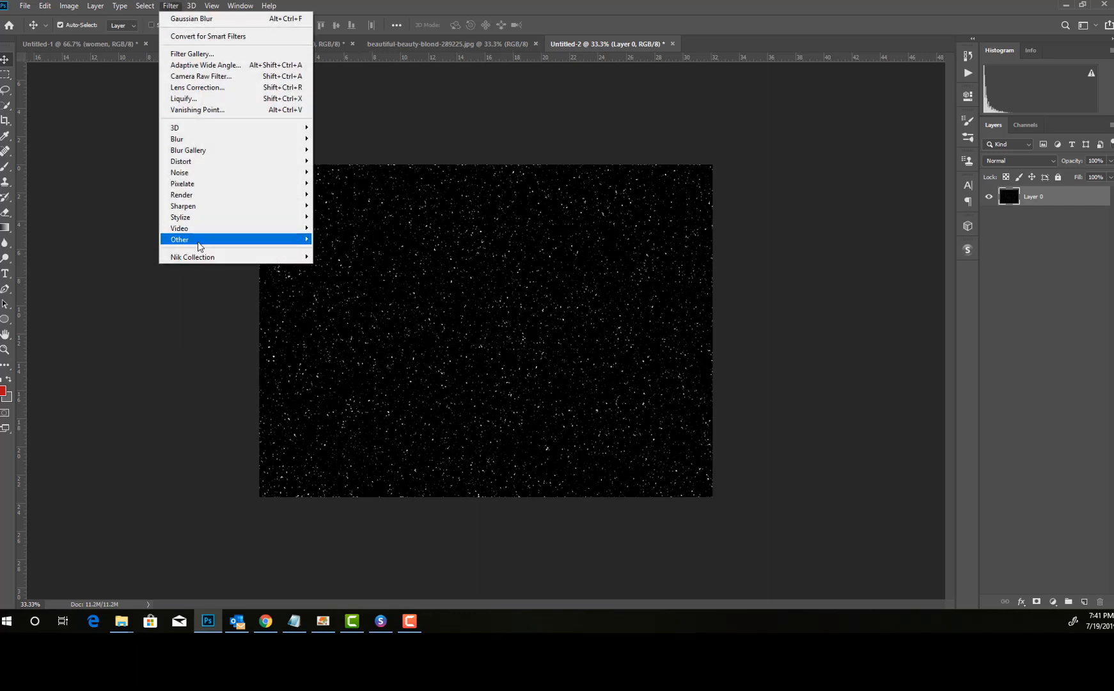
mouse_move(269, 240)
click(334, 295)
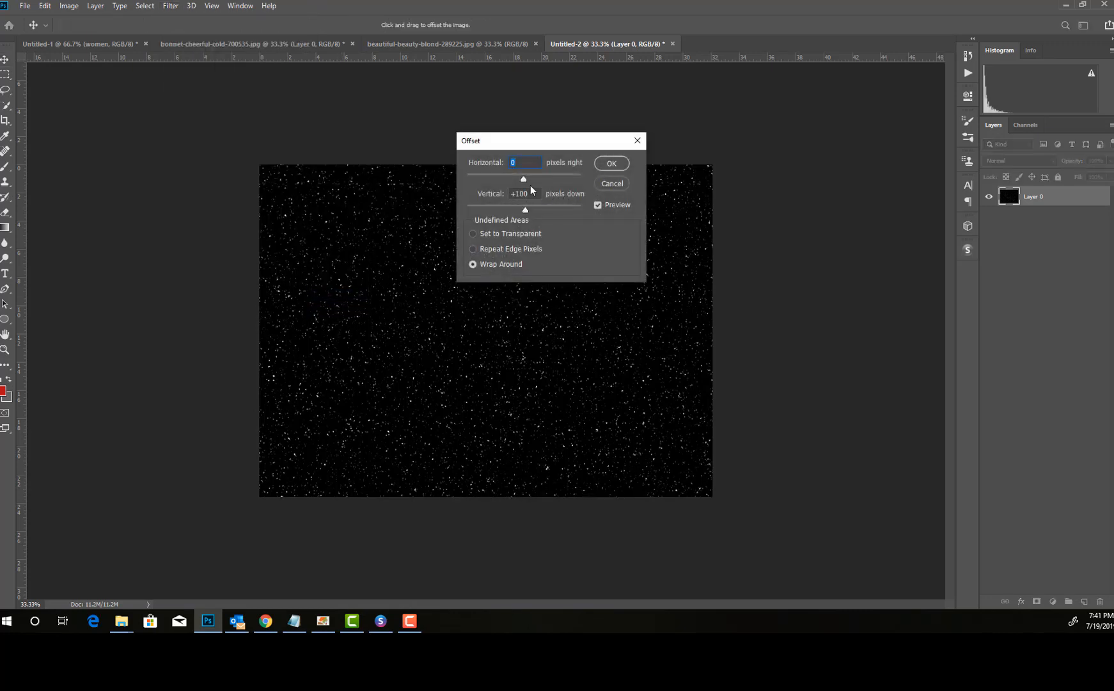
click(611, 164)
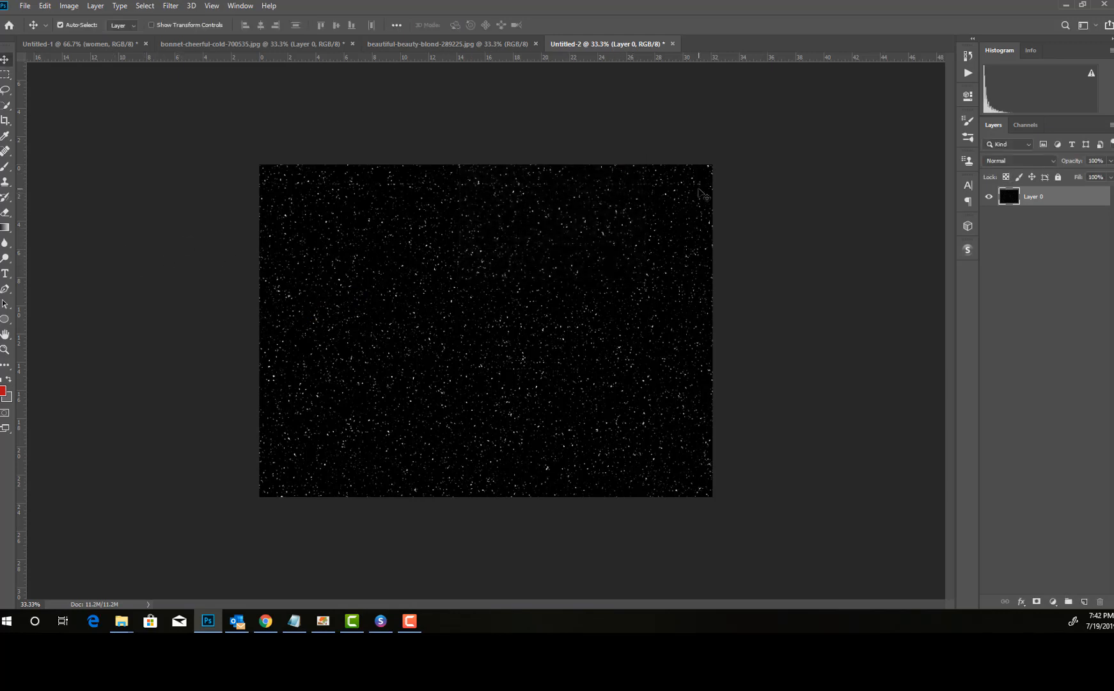
Step: Retouch the horizontal seam near the image's upper edge with the Spot Healing Brush in Content-Aware mode
click(5, 350)
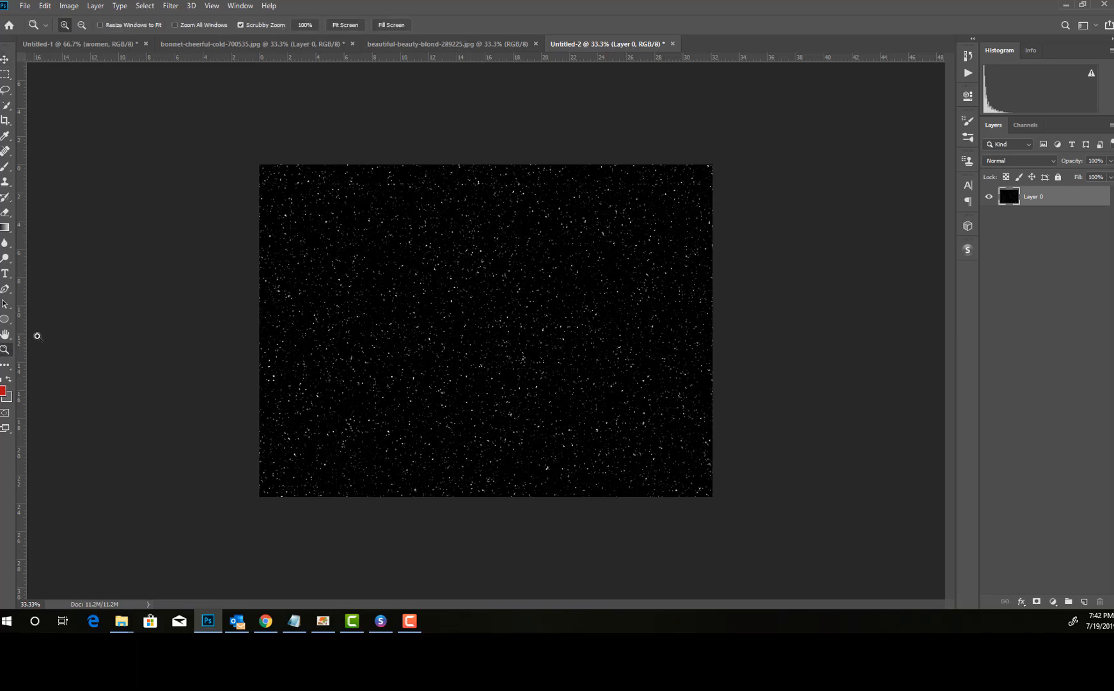
click(347, 220)
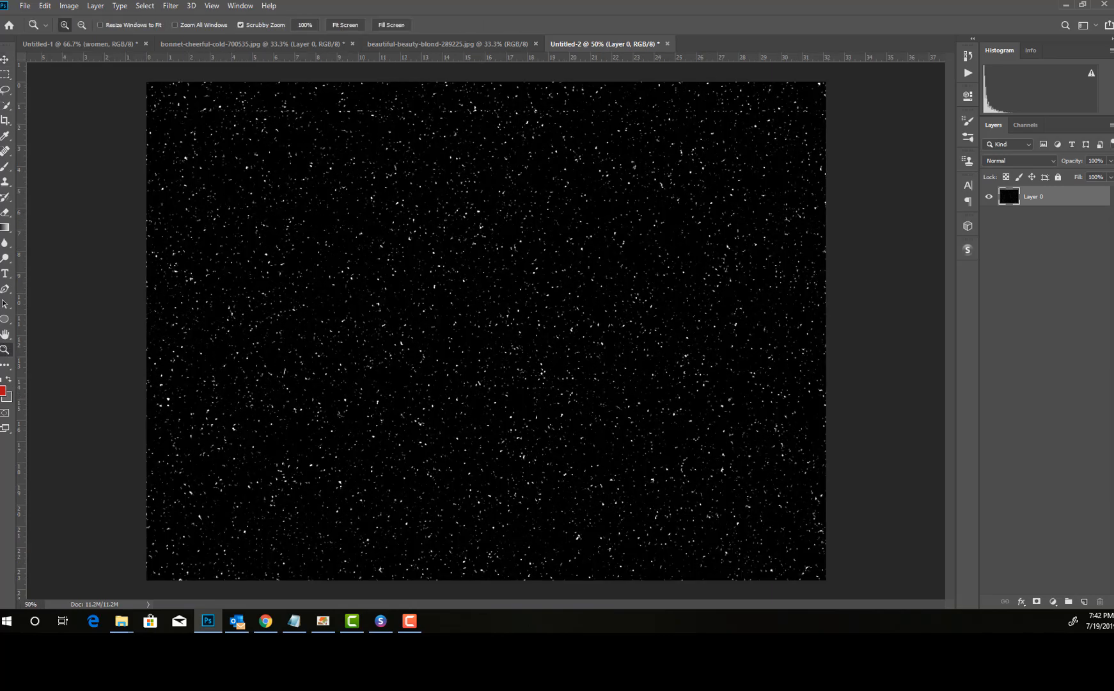
click(6, 151)
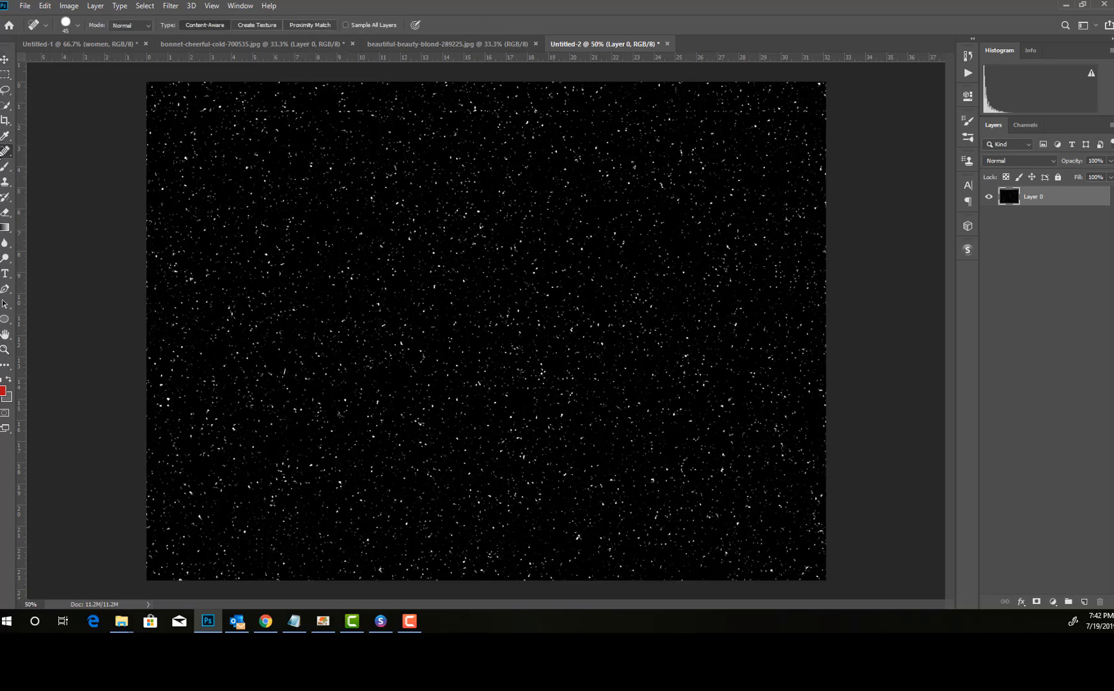
right_click(7, 154)
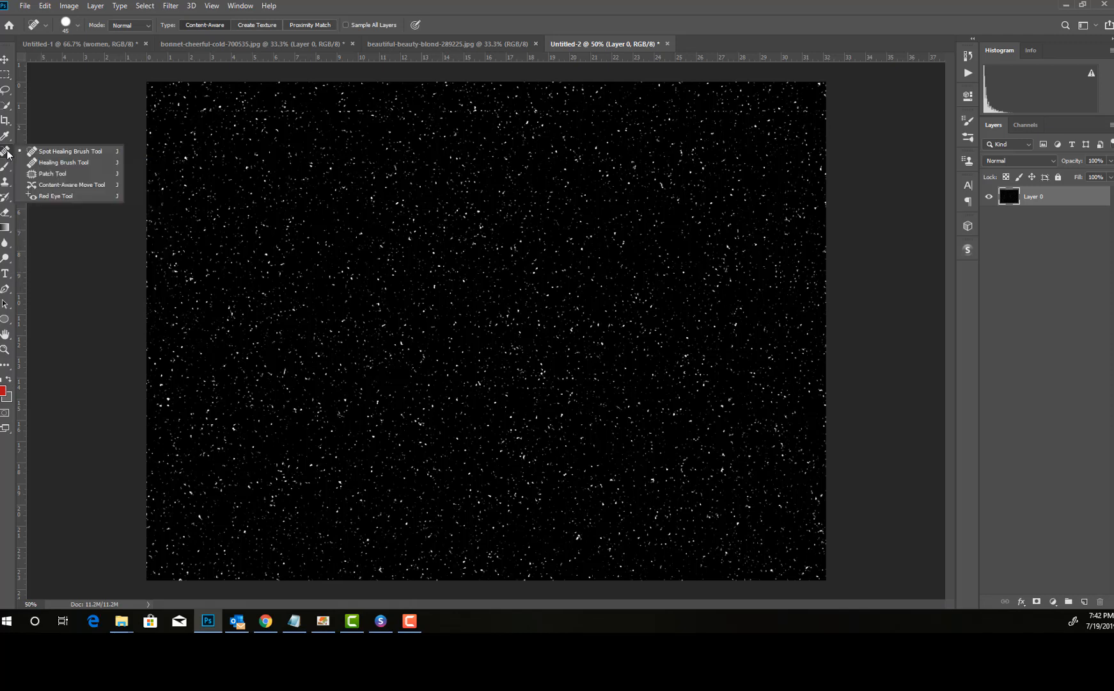
click(67, 152)
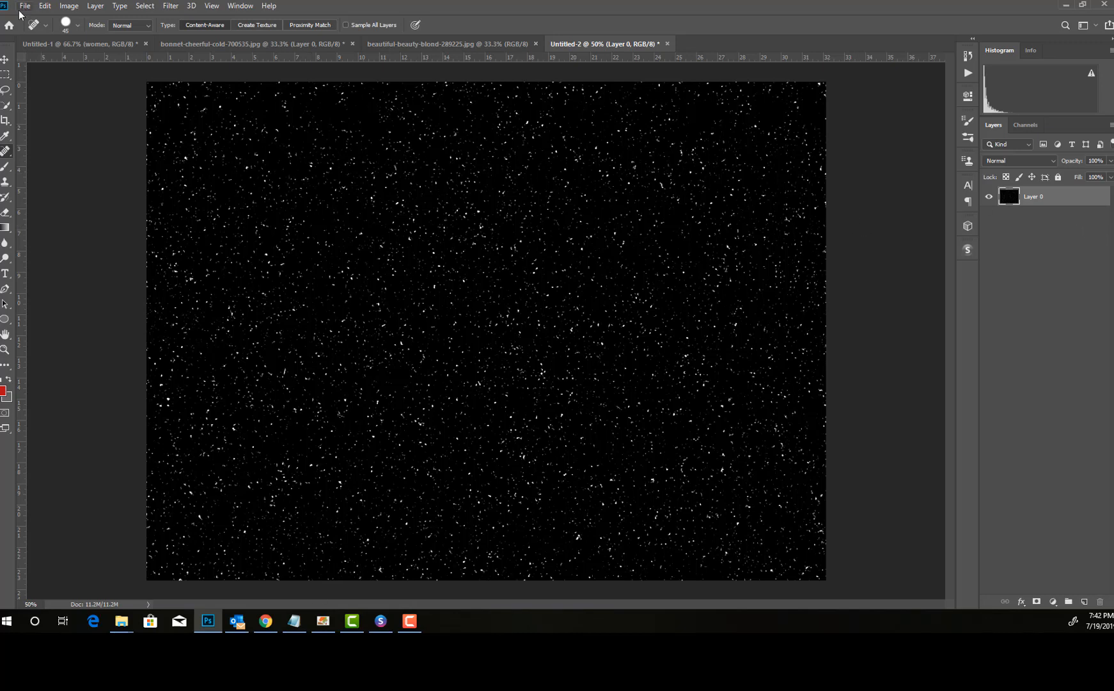
Step: Define the snow image as a pattern named snowflake
click(45, 6)
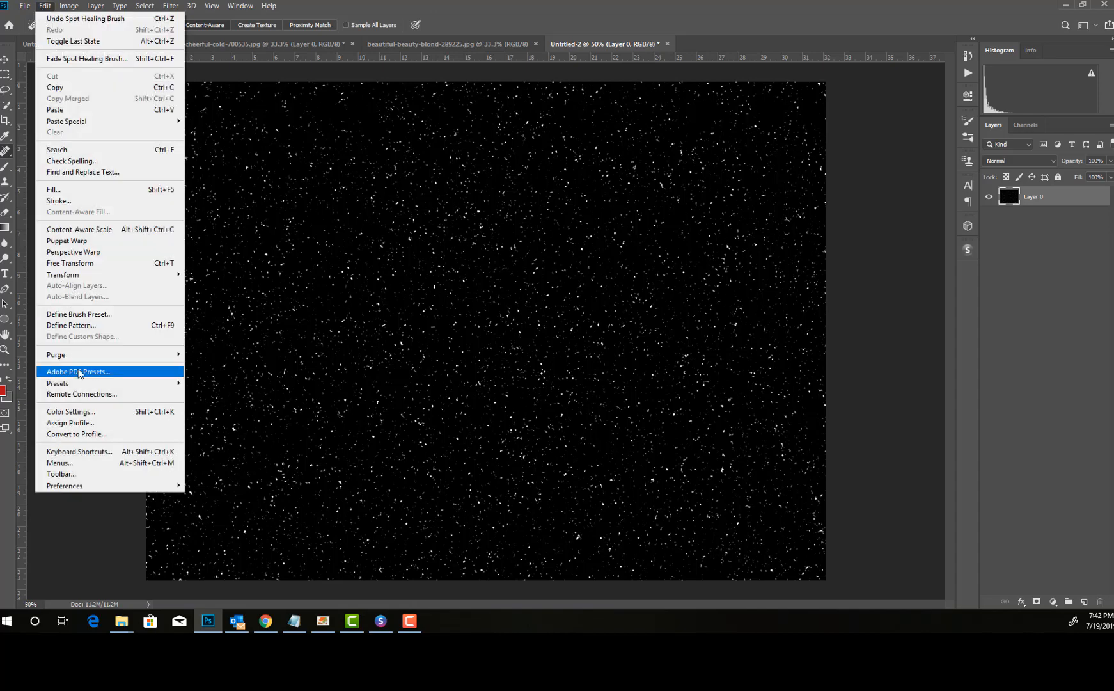
click(136, 326)
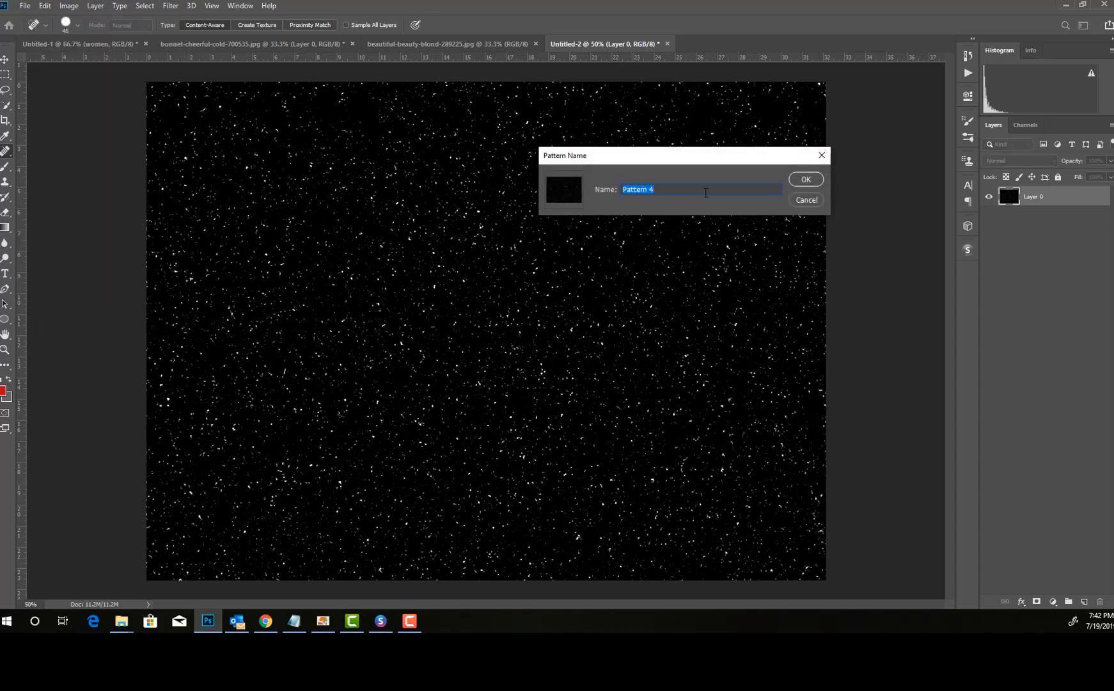
text(snowflake2)
click(809, 181)
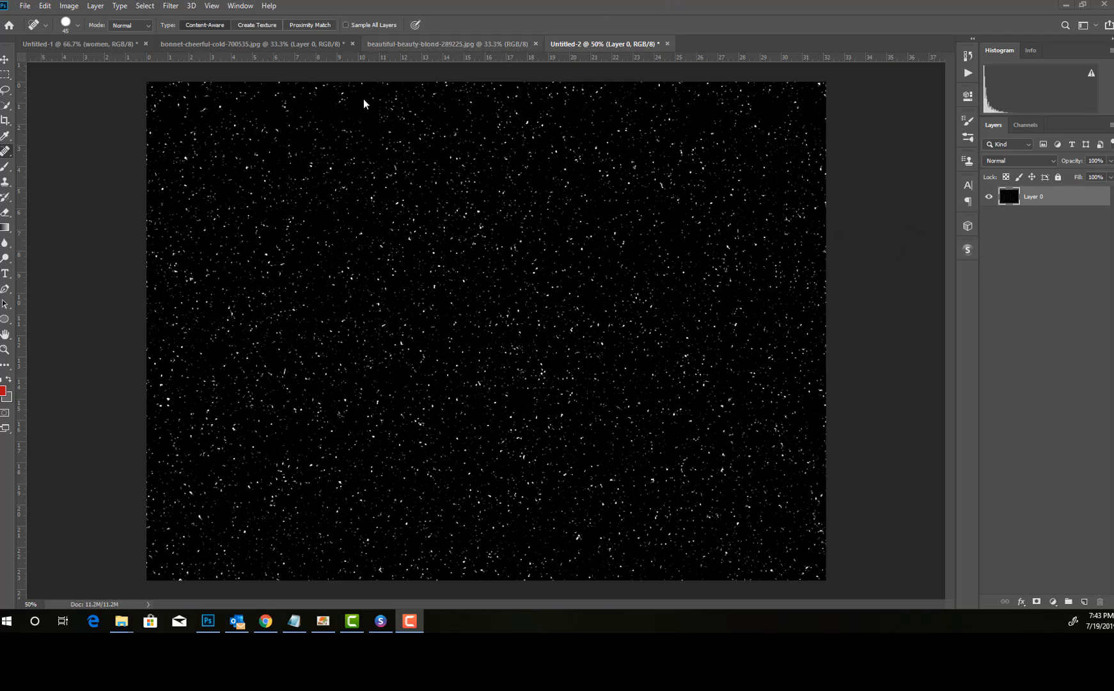
Step: Copy the winter woman photo from bonnet-cheerful-cold-700535.jpg into Untitled-2 and place it beneath the snow layer
click(391, 44)
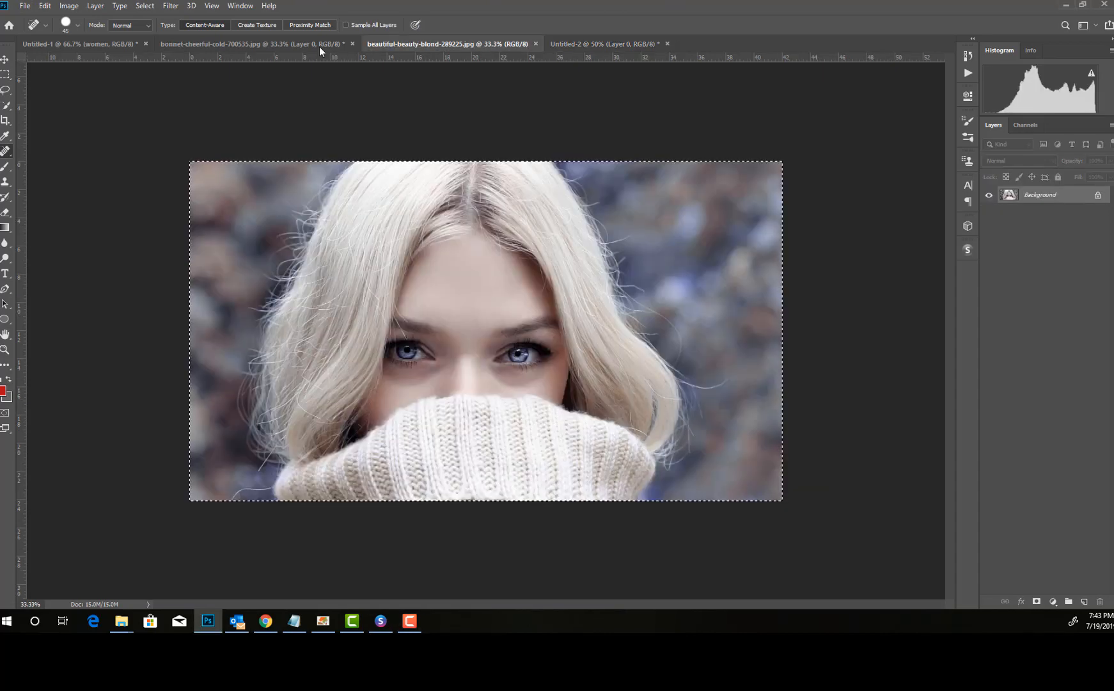
click(239, 44)
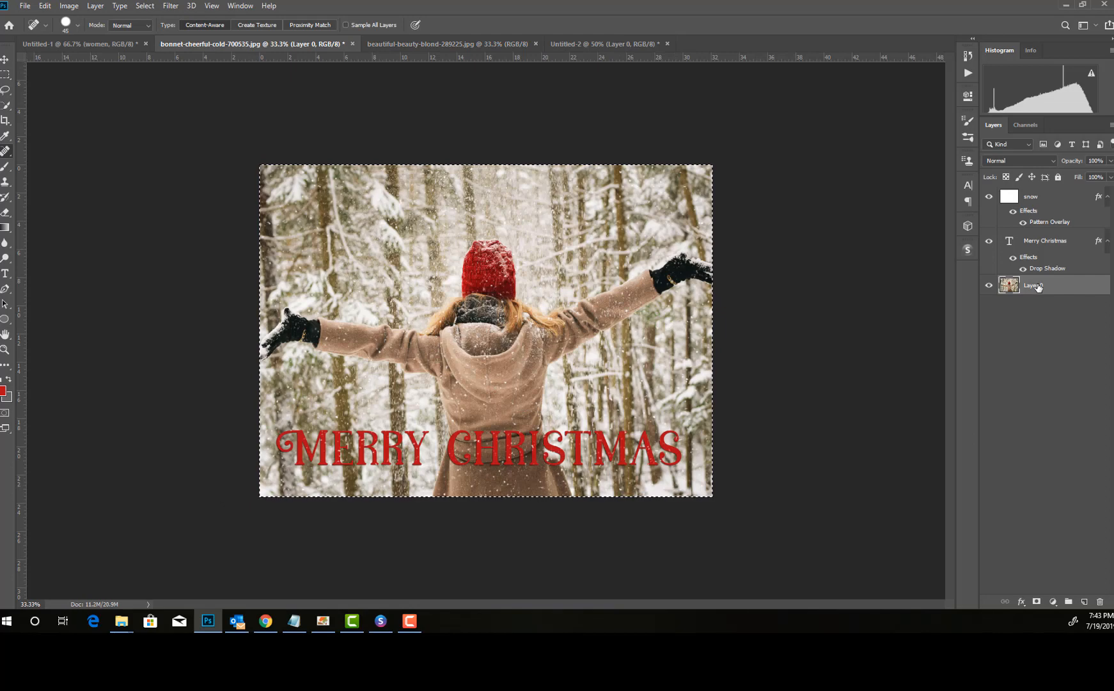
click(563, 46)
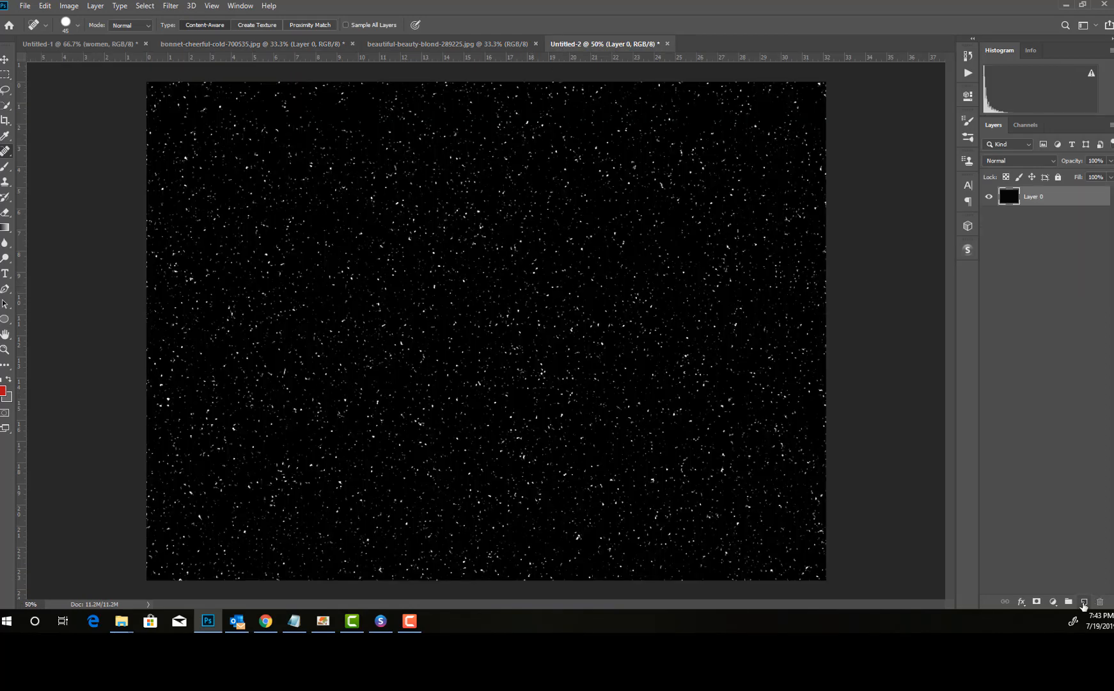
key(ctrl+v)
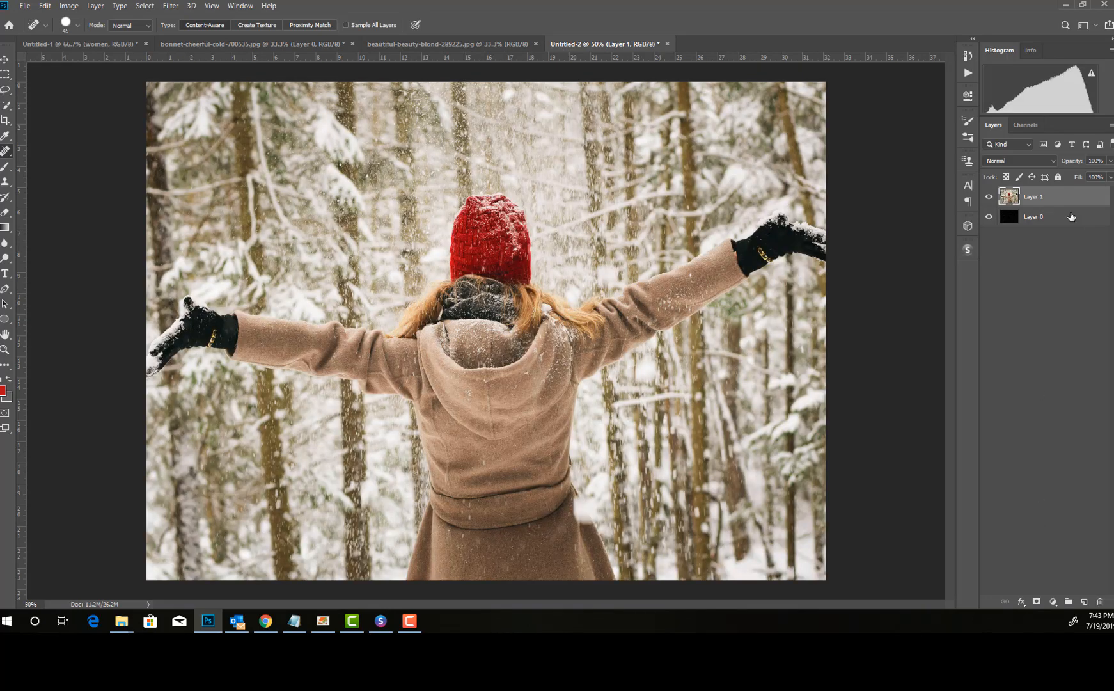
drag(1071, 217, 1060, 253)
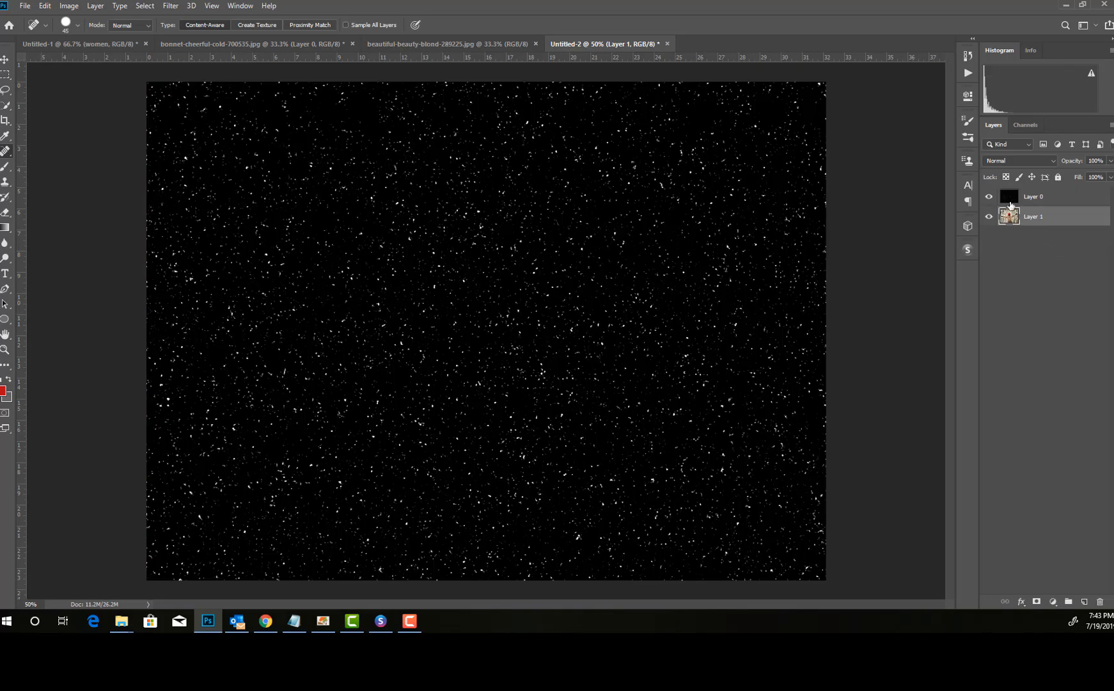
Step: Rename the black snow-texture layer to snow
click(1036, 199)
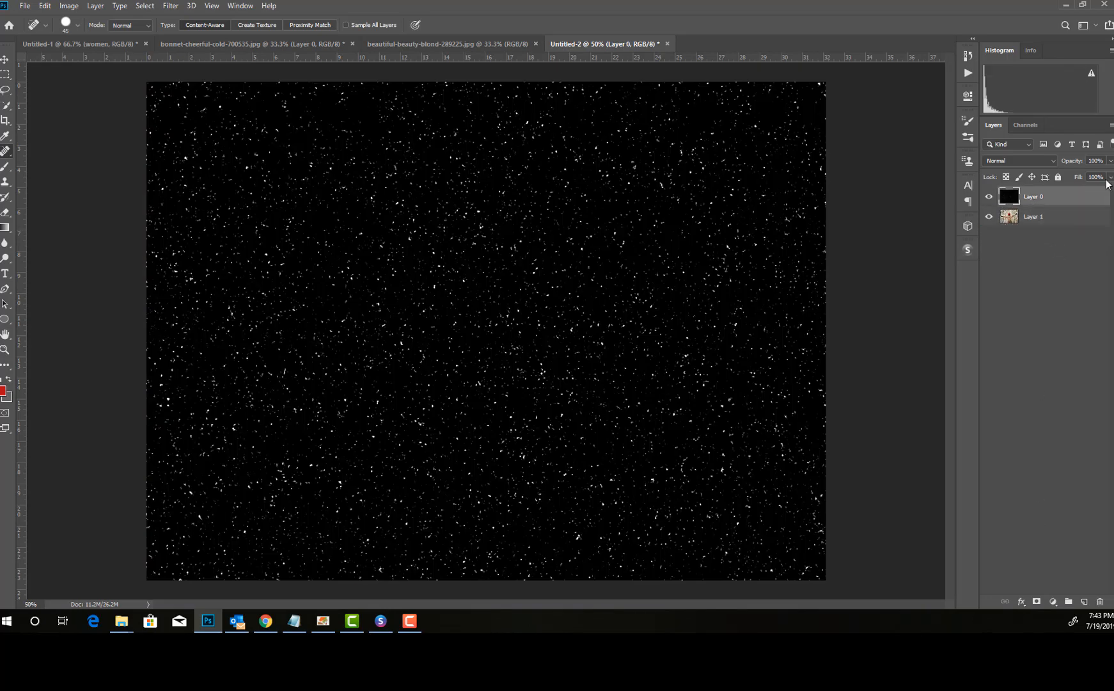
double_click(1034, 196)
drag(1049, 194, 865, 206)
text(snow)
key(Return)
Step: Set the snow layer's Fill to 0% and its blend mode to Screen
click(1110, 177)
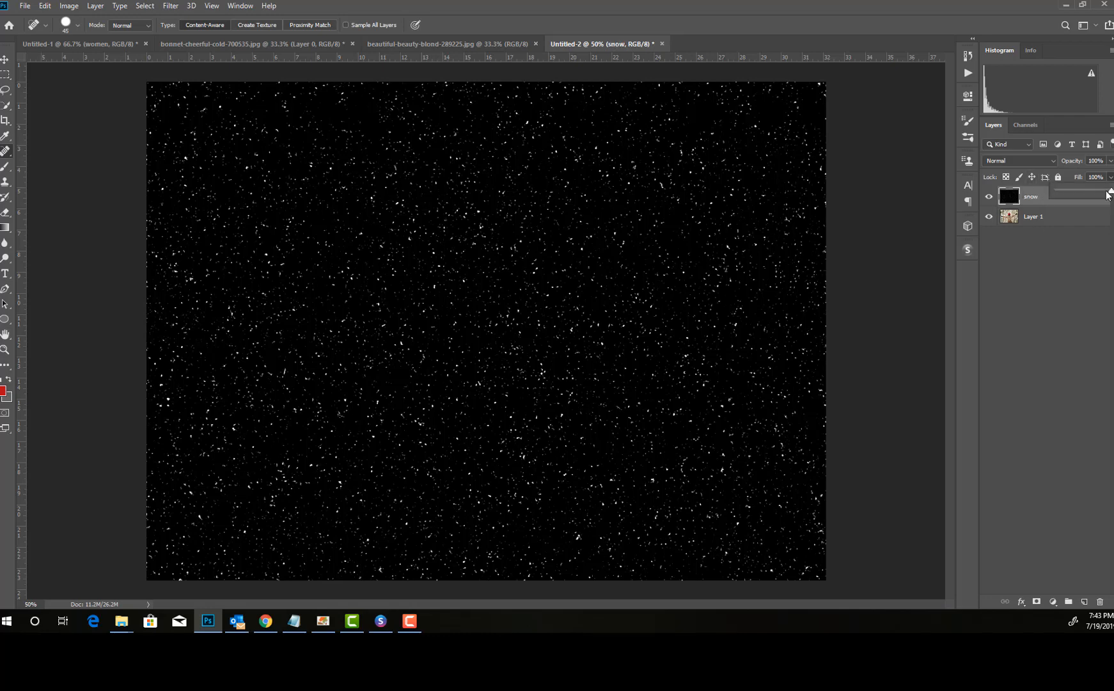
drag(1056, 194, 1045, 193)
click(1015, 161)
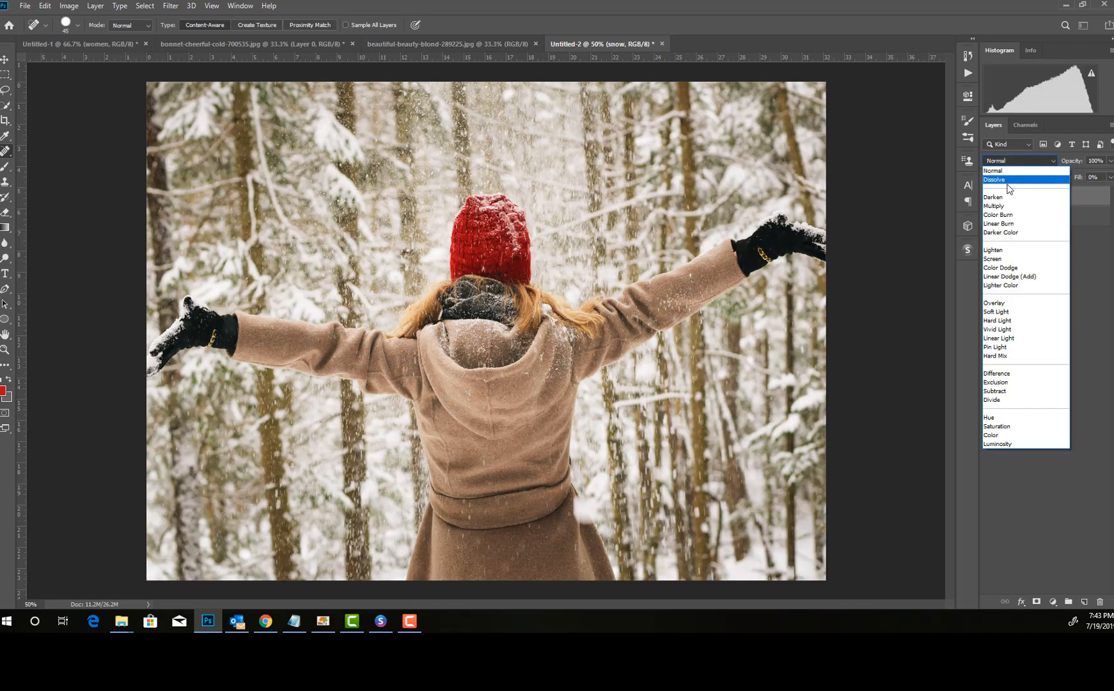
click(992, 259)
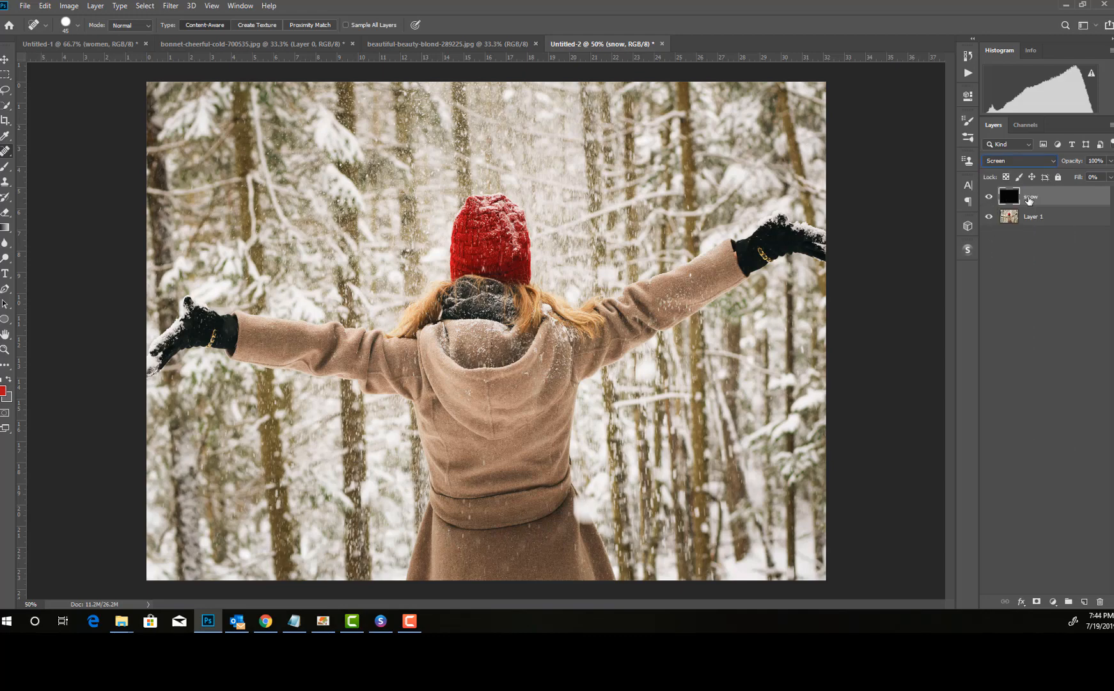
click(989, 198)
click(989, 198)
Step: Set the background color to ffffff and fill the snow layer with it
click(9, 402)
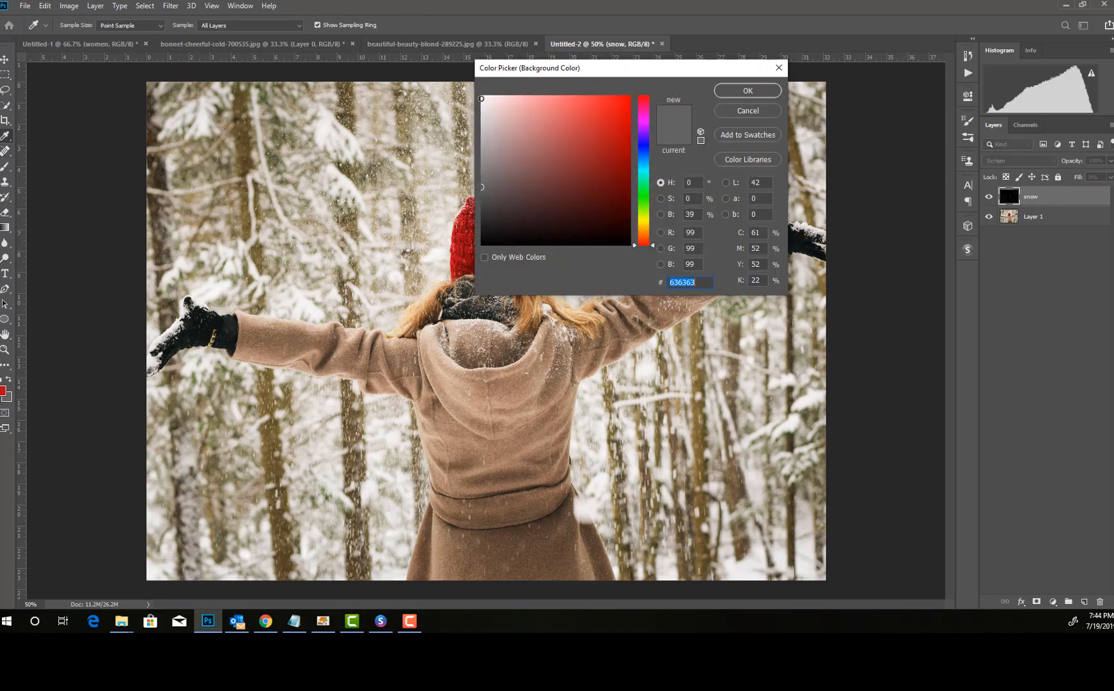
text(ffffff)
click(735, 90)
key(j)
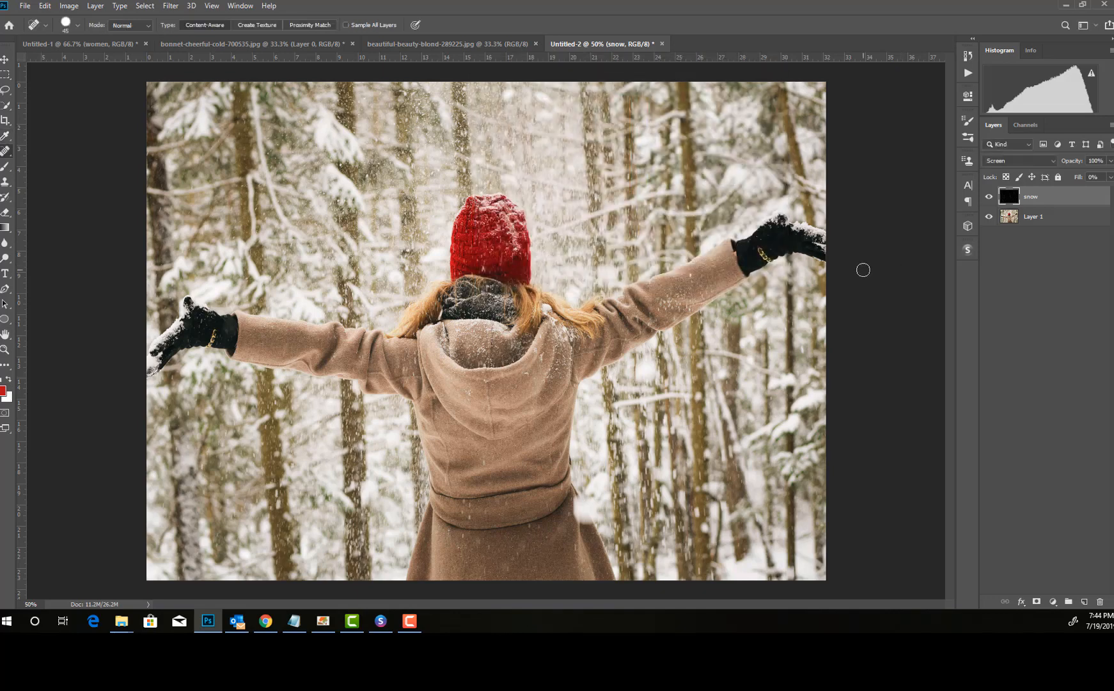
key(ctrl+BackSpace)
Step: Add a Pattern Overlay to the snow layer with the new snowflake pattern, Screen blending, 100% opacity and 150% scale
click(1020, 601)
click(1049, 575)
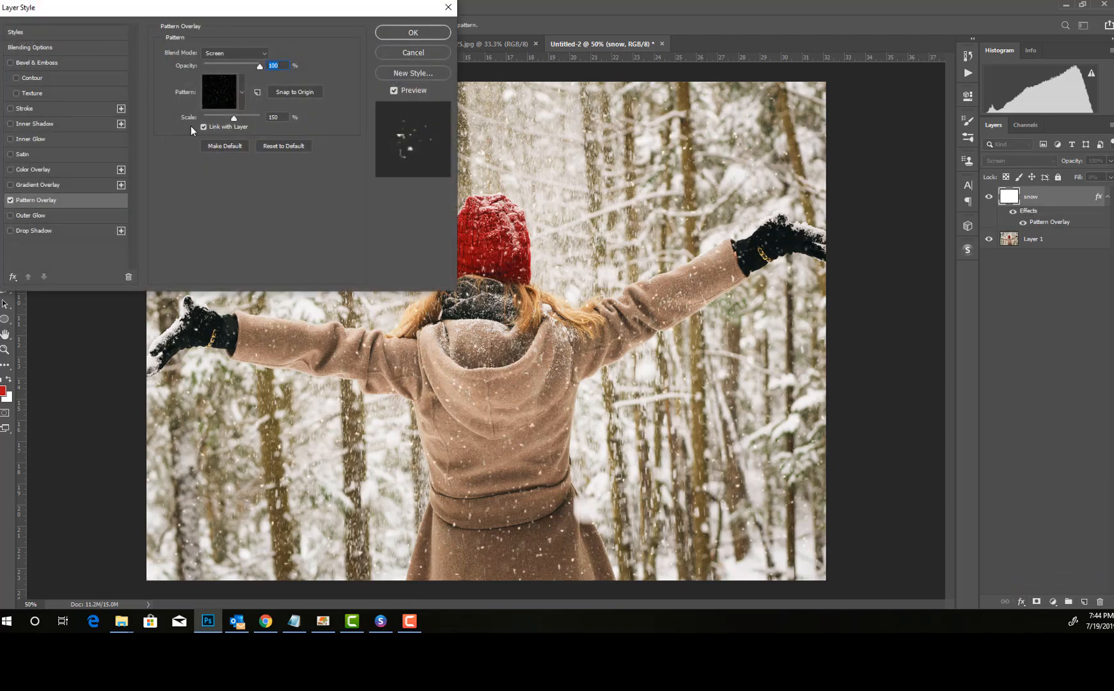
click(242, 93)
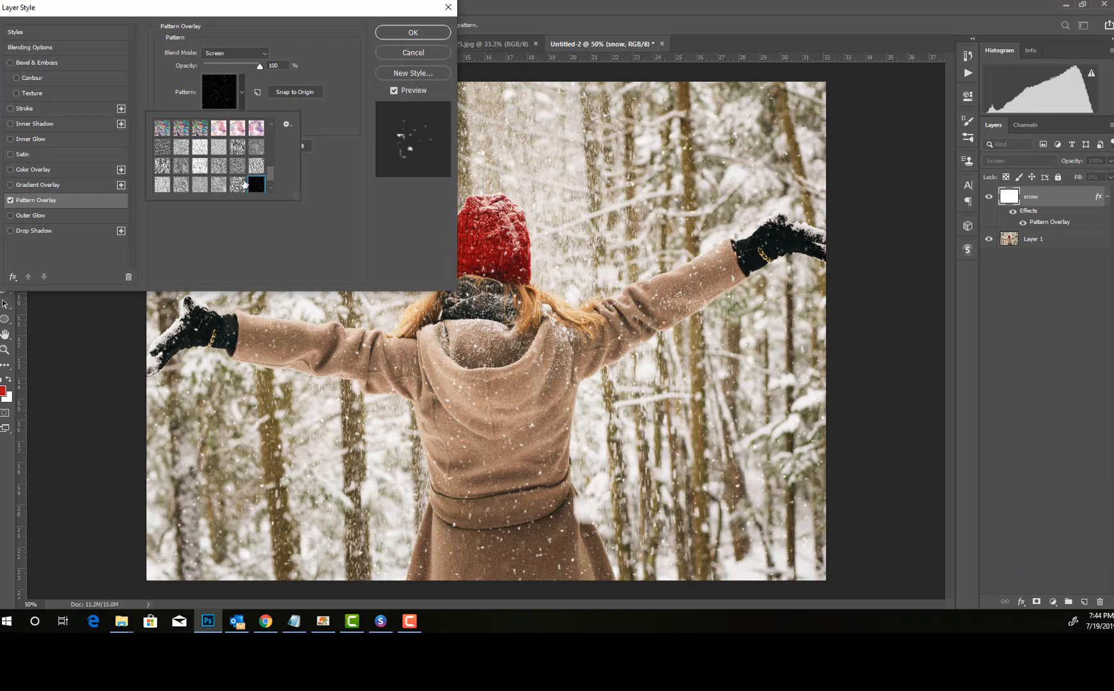
scroll(243, 185, down, 2)
click(163, 185)
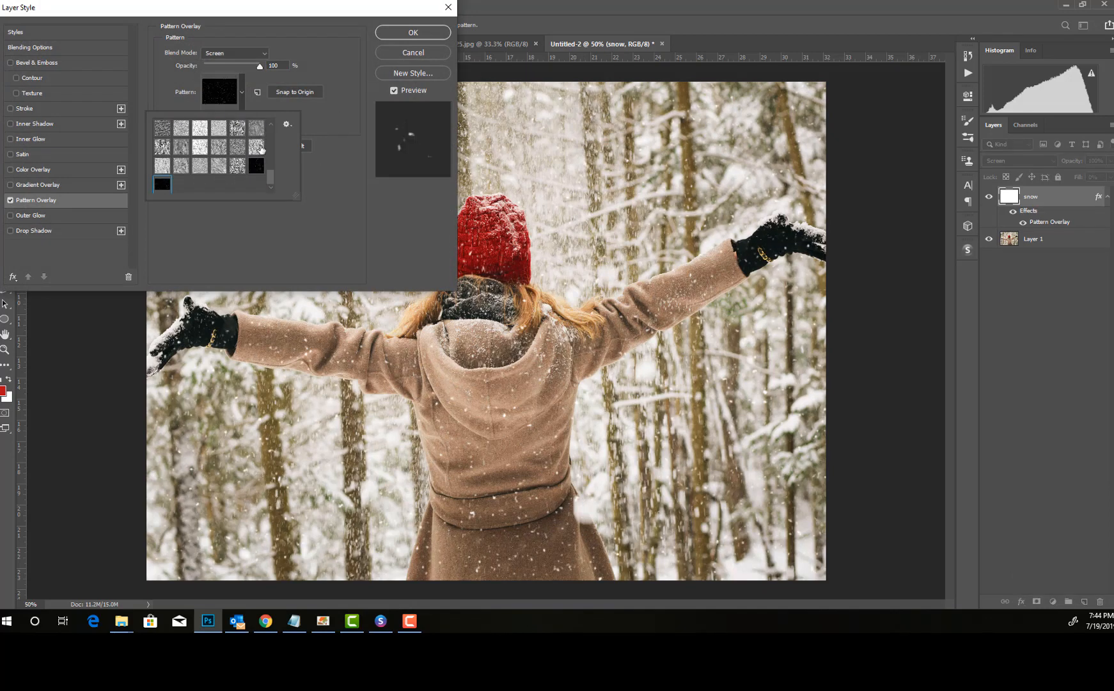
click(334, 90)
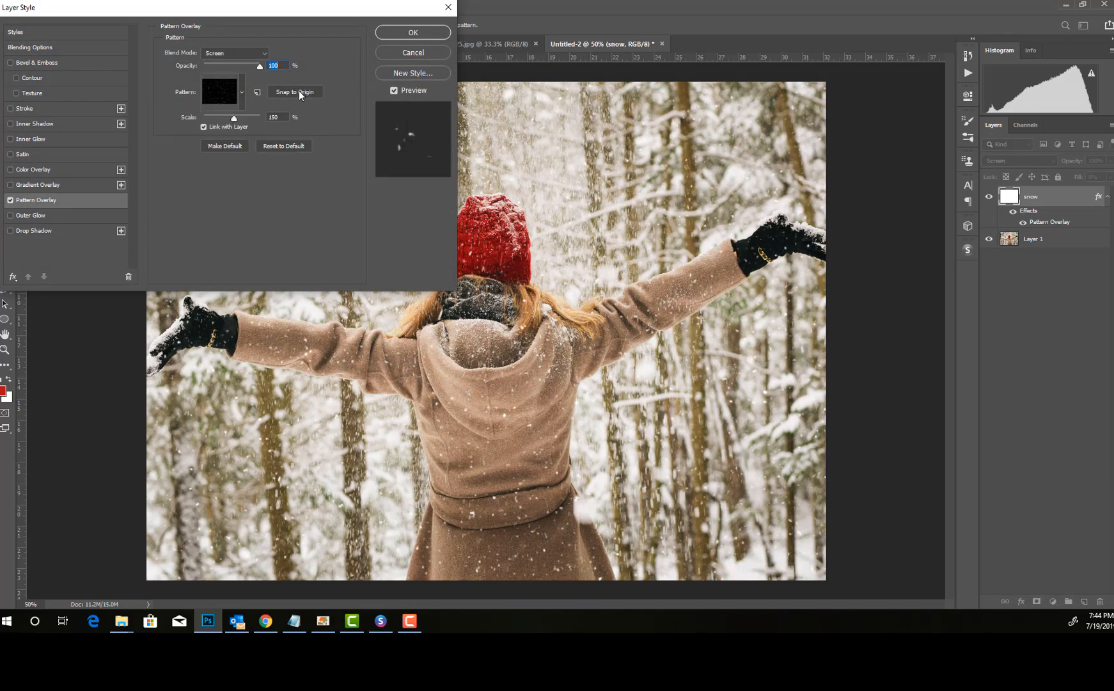
click(413, 33)
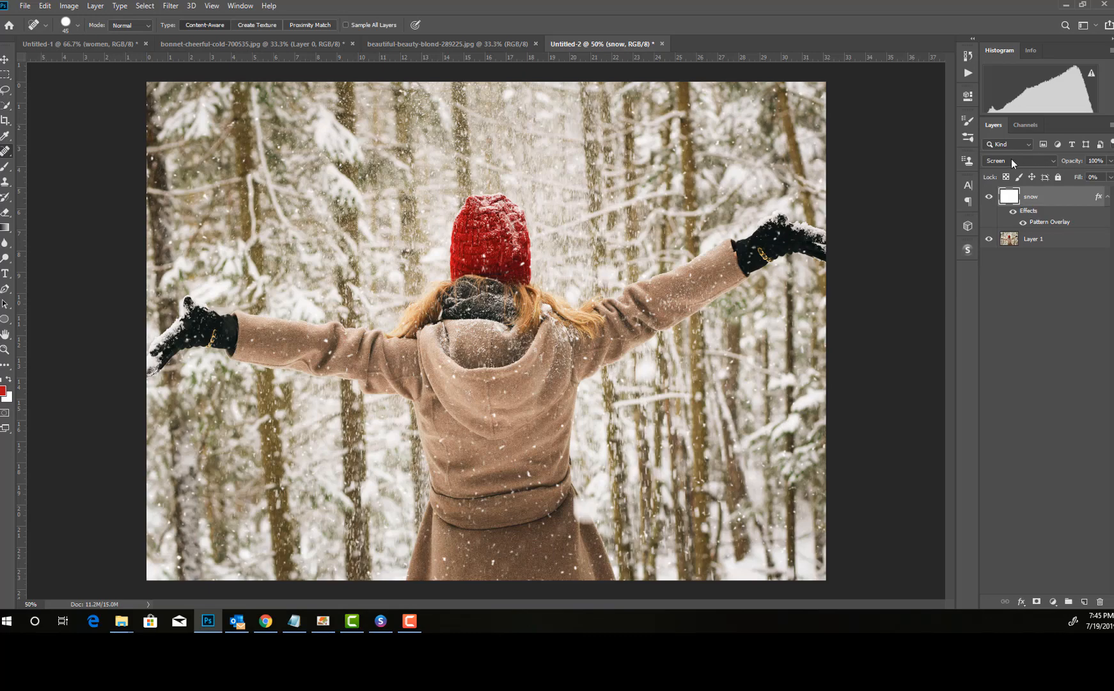
Step: Review the Pattern Overlay settings on the snow layer
click(1021, 601)
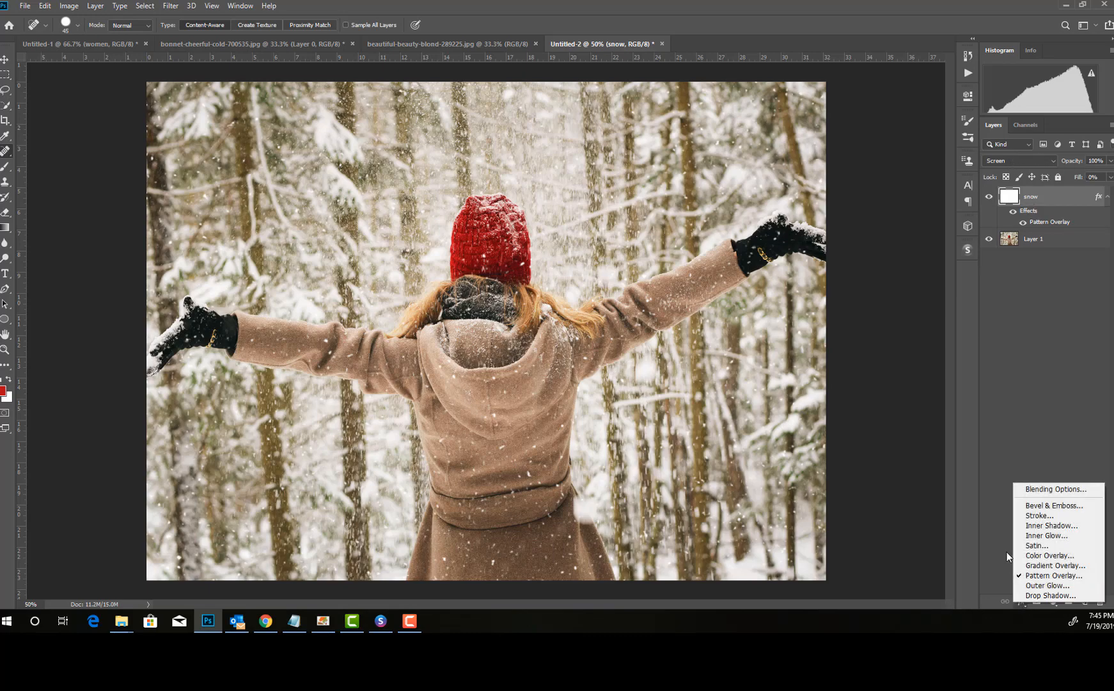
click(1053, 575)
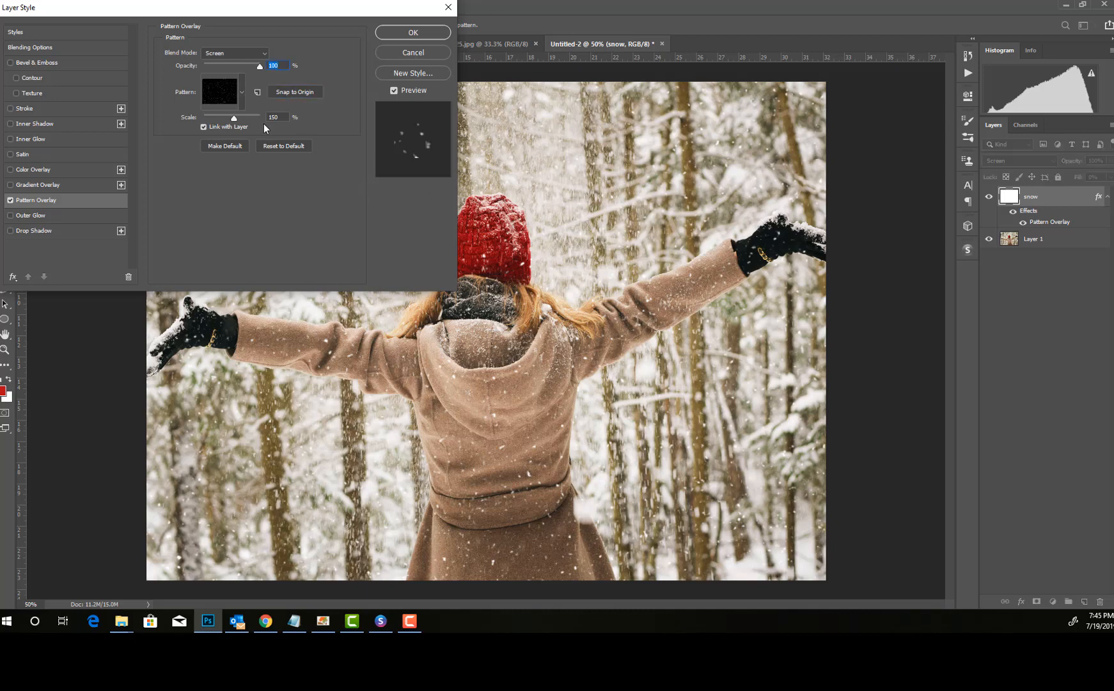
click(419, 32)
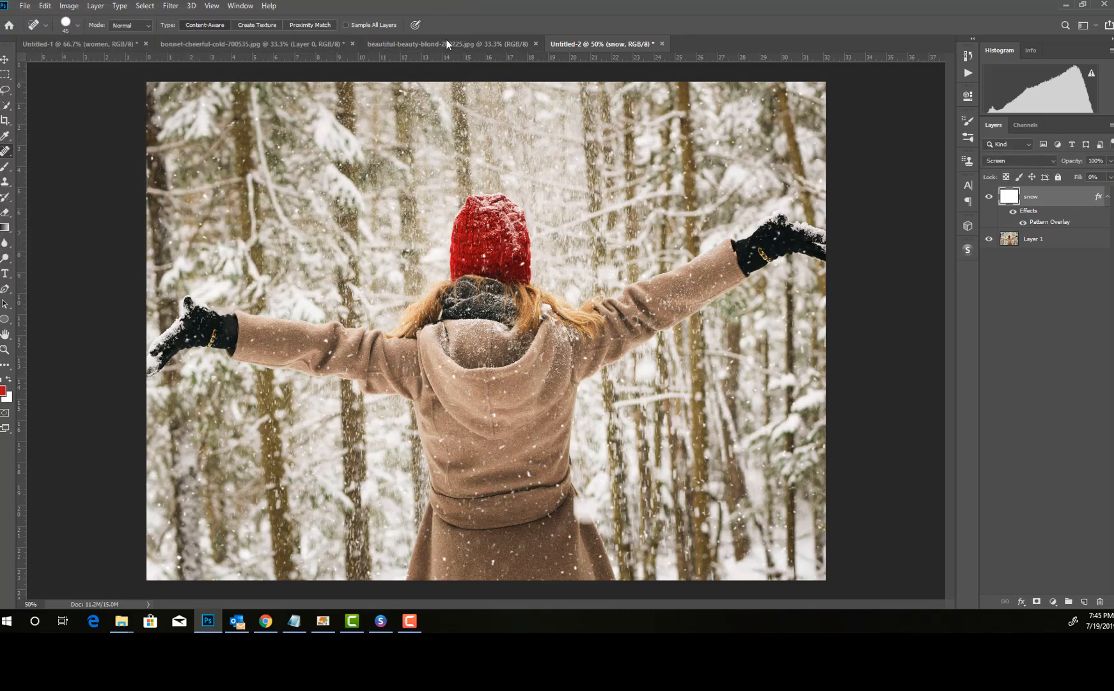
Step: Copy the whole Merry Christmas text from the bonnet-cheerful-cold-700535.jpg document
click(446, 42)
click(585, 42)
click(298, 44)
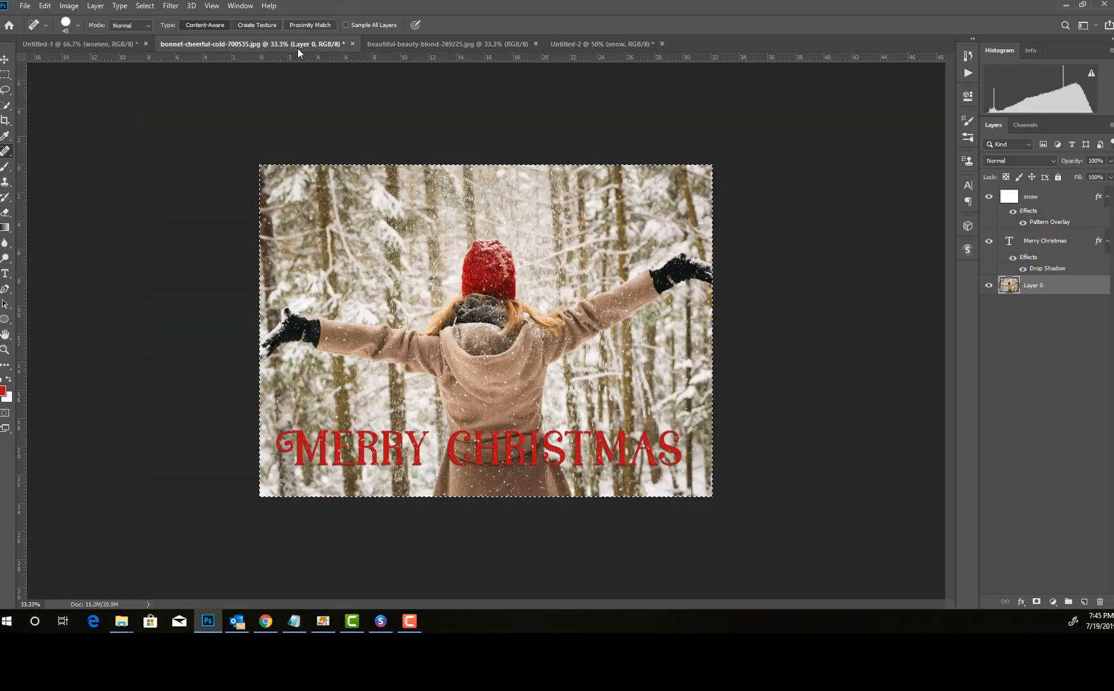
click(5, 273)
click(307, 458)
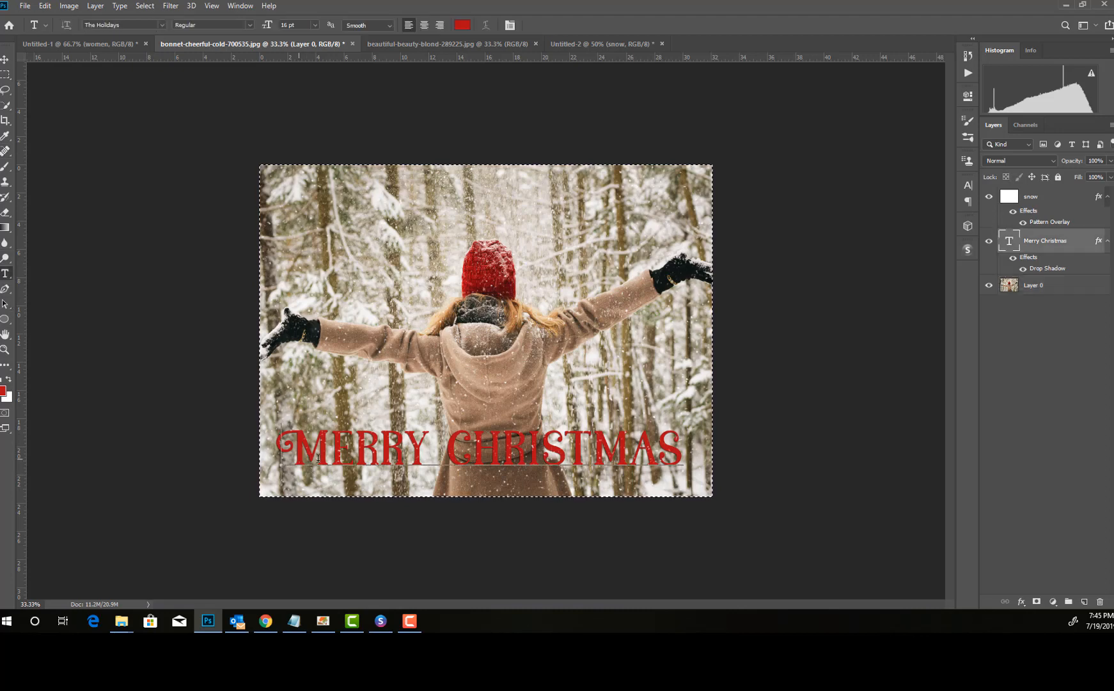
key(ctrl+a)
key(ctrl+c)
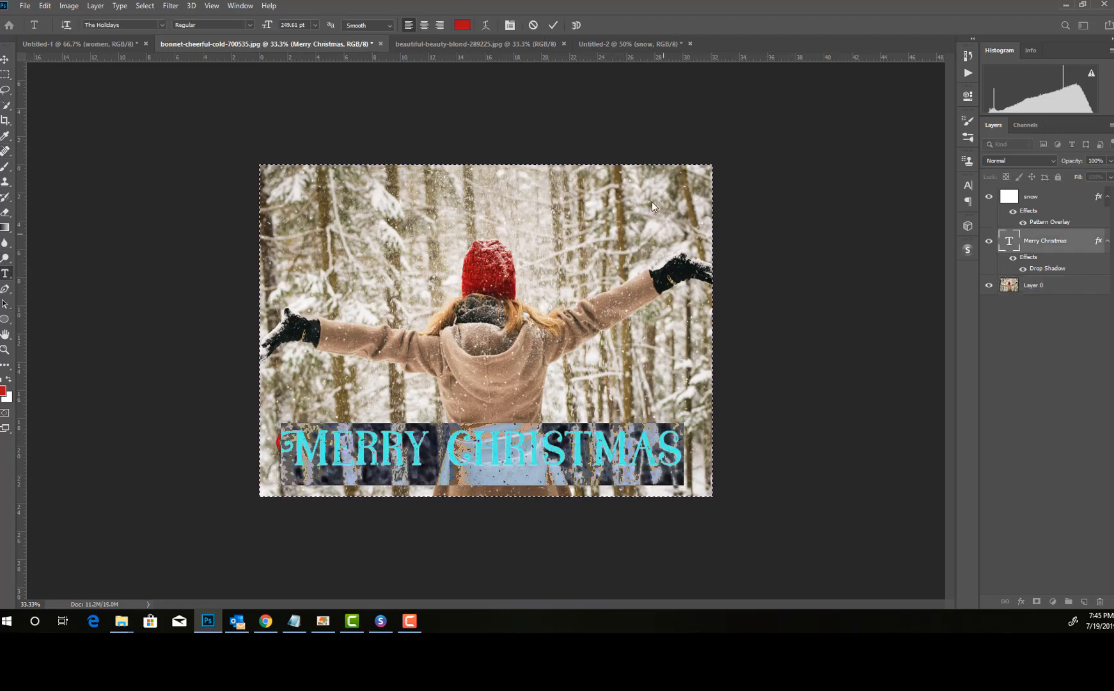
Step: Paste the Merry Christmas text into a text layer above the photo and below the snow layer in Untitled-2
click(604, 46)
click(1071, 239)
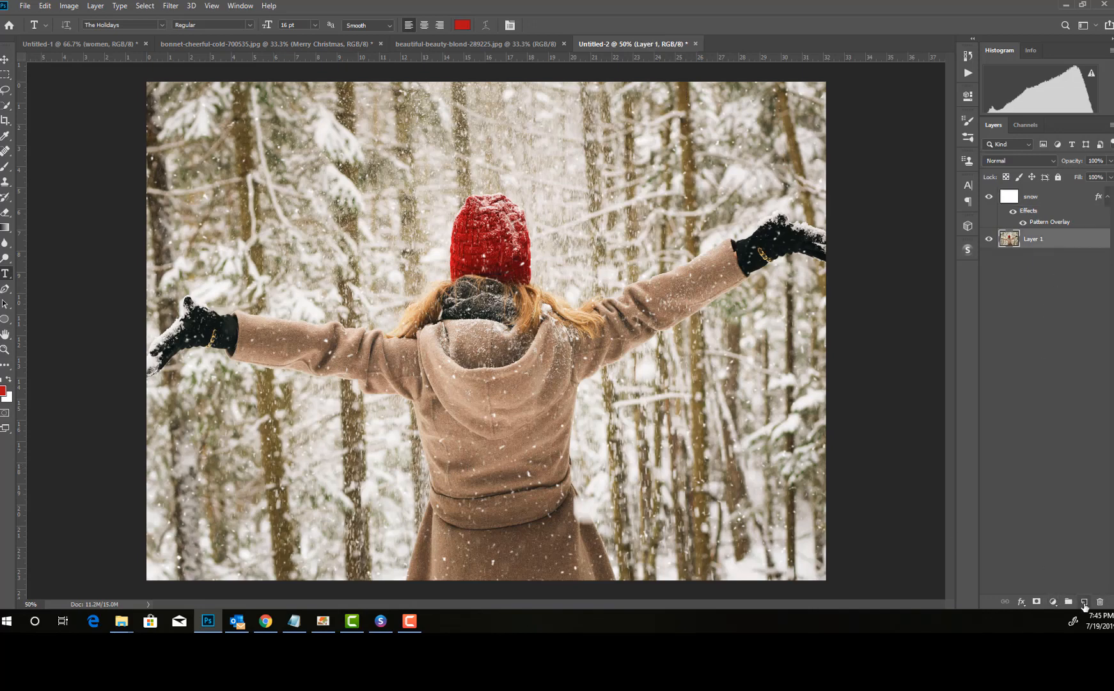
click(1084, 601)
drag(1085, 245, 1098, 601)
click(266, 515)
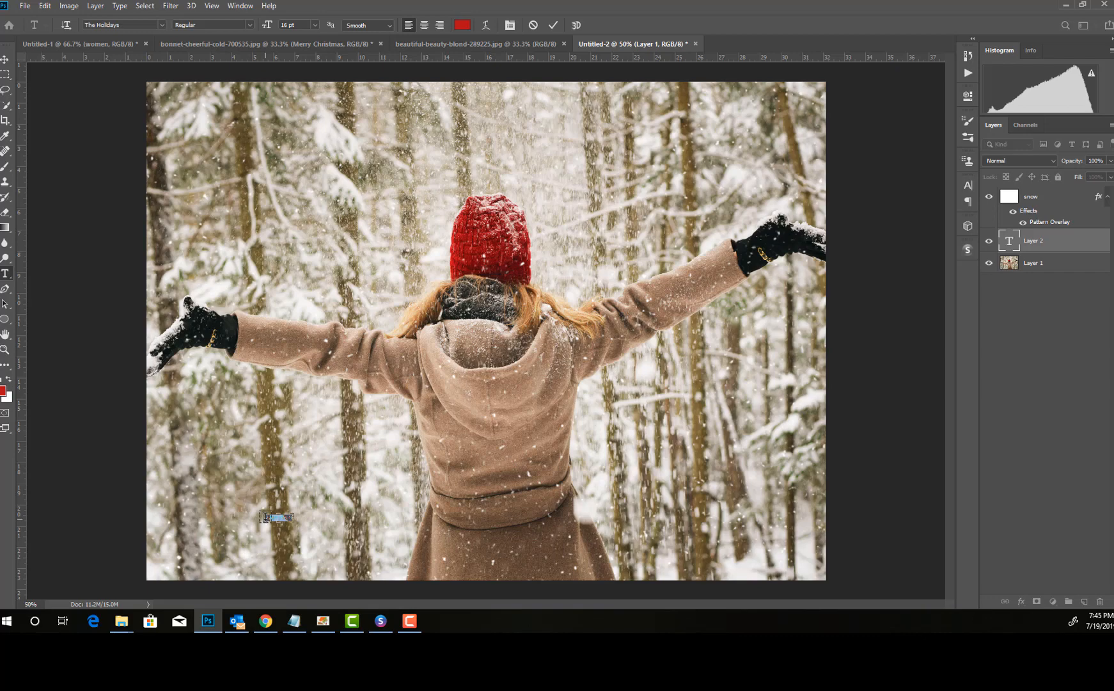
key(ctrl+v)
Step: Scale the Merry Christmas text proportionally to about 1535% and position it across the lower part of the photo
click(5, 59)
key(ctrl+t)
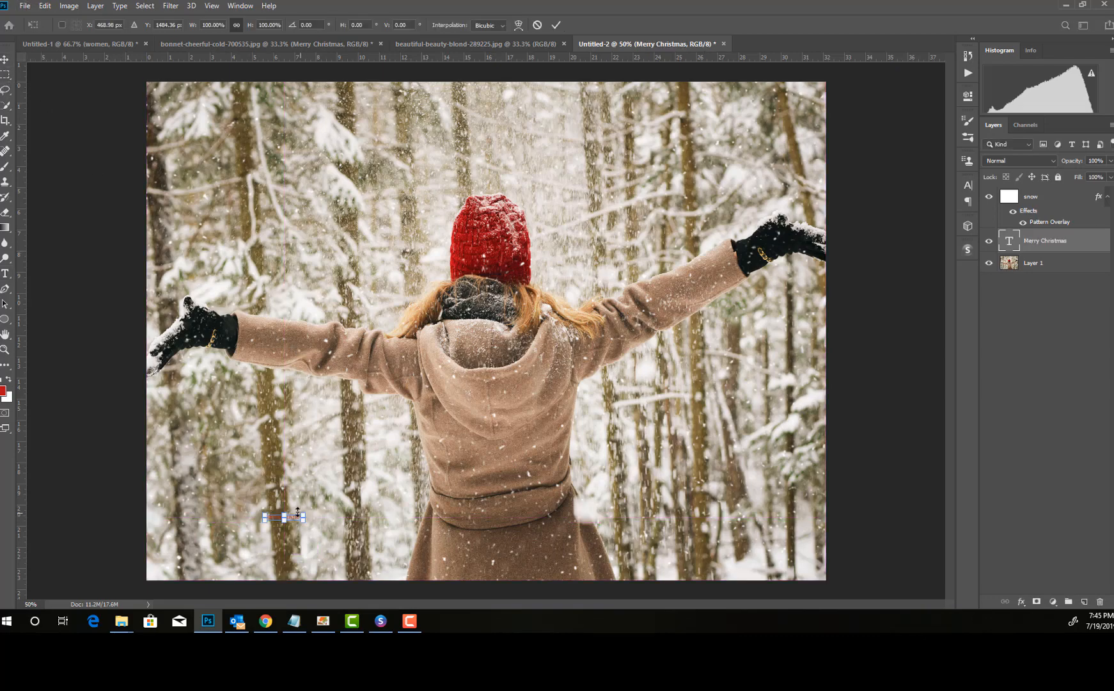
drag(314, 509, 831, 380)
drag(519, 462, 447, 502)
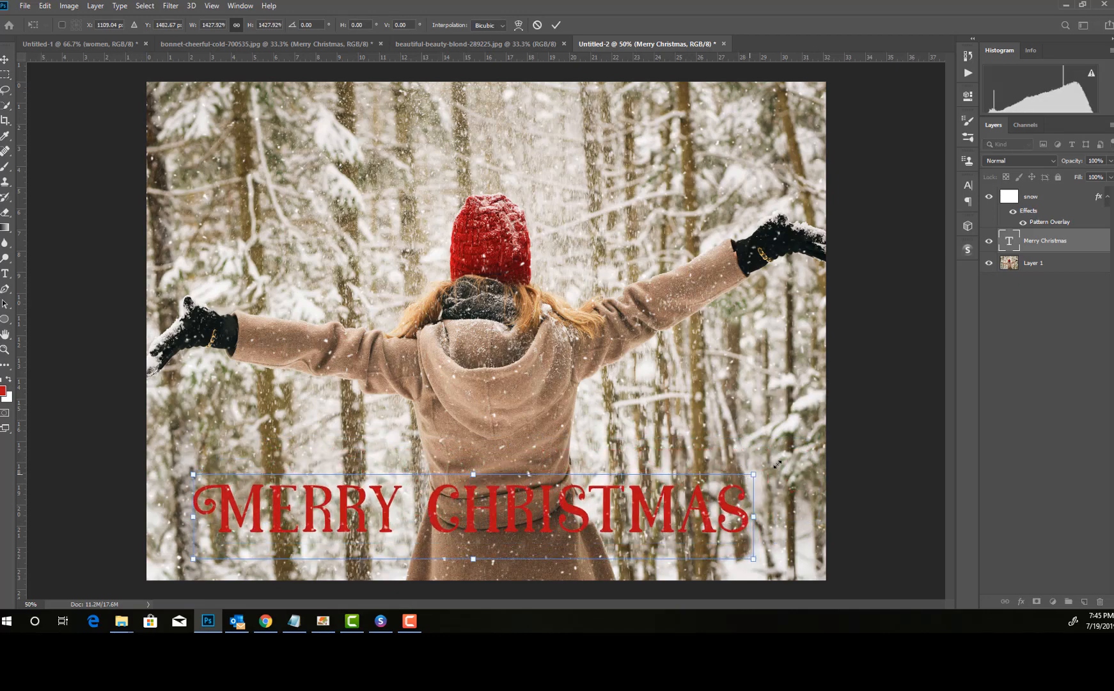
drag(748, 474, 787, 459)
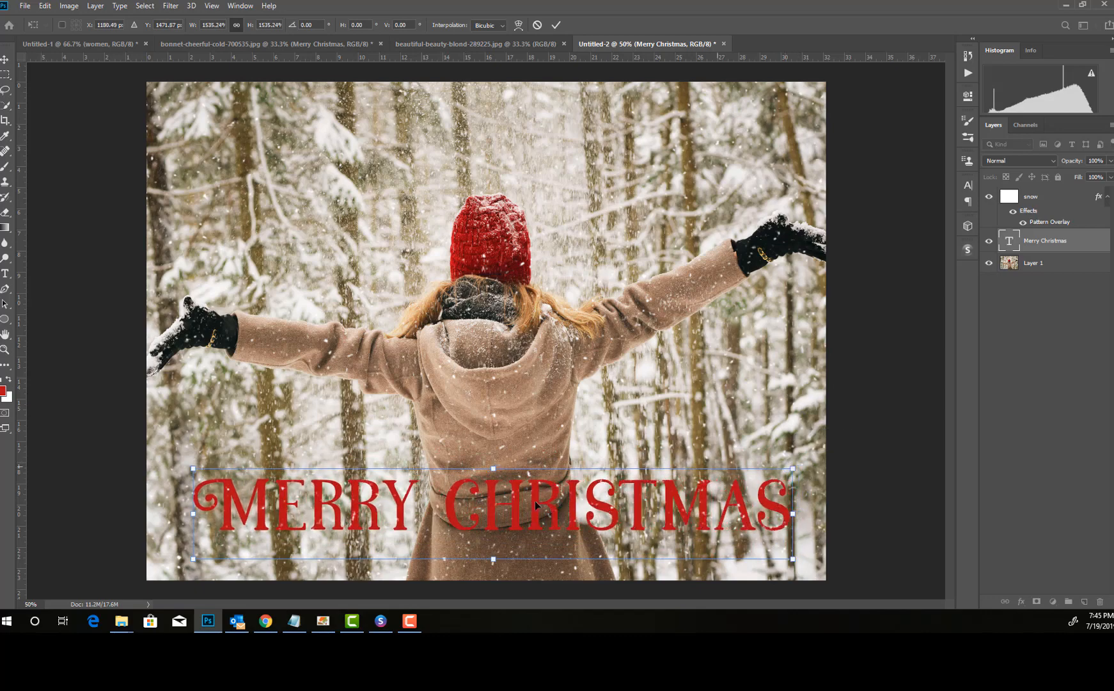
key(Return)
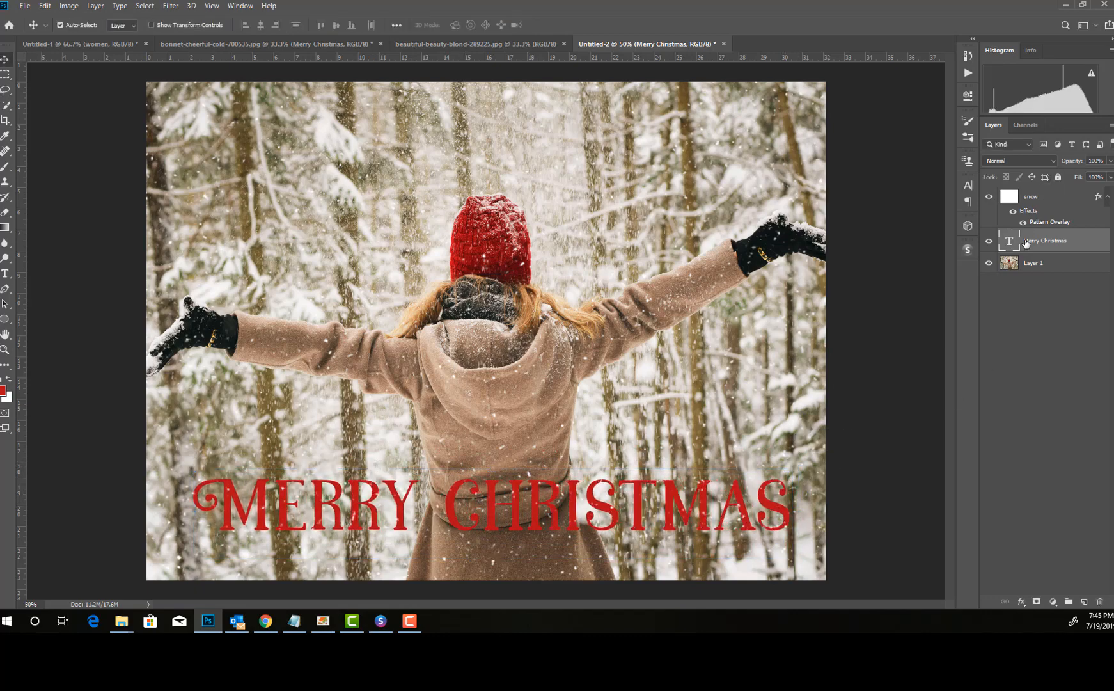
Step: Copy the layer style of the Merry Christmas text in the bonnet-cheerful-cold-700535.jpg document
click(415, 44)
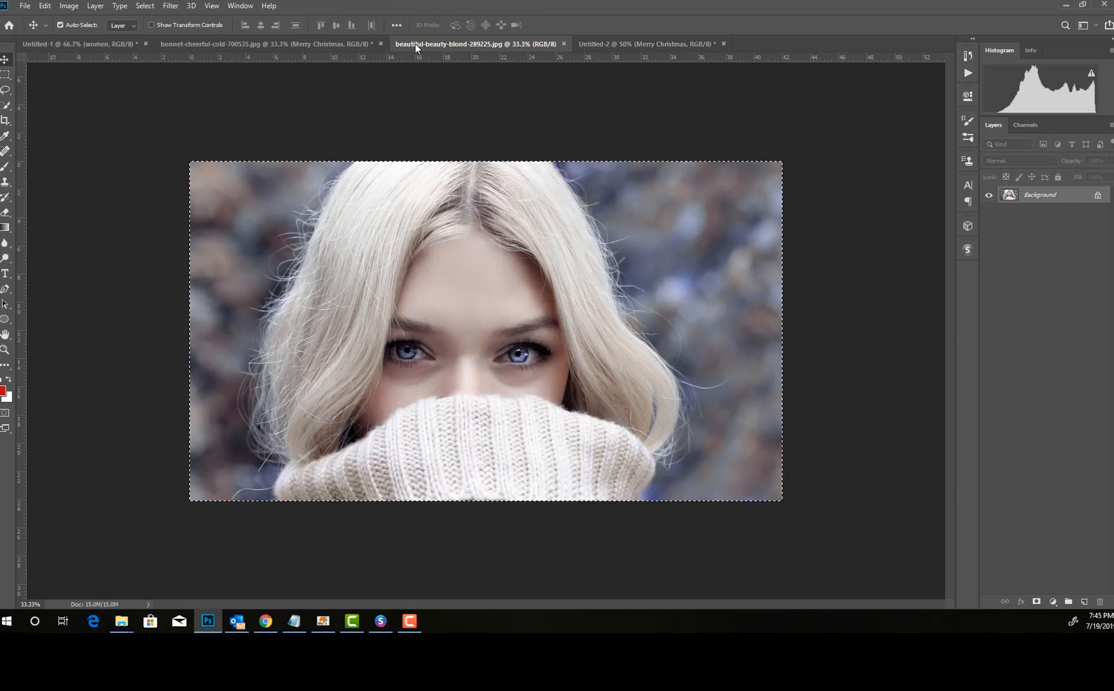
click(279, 42)
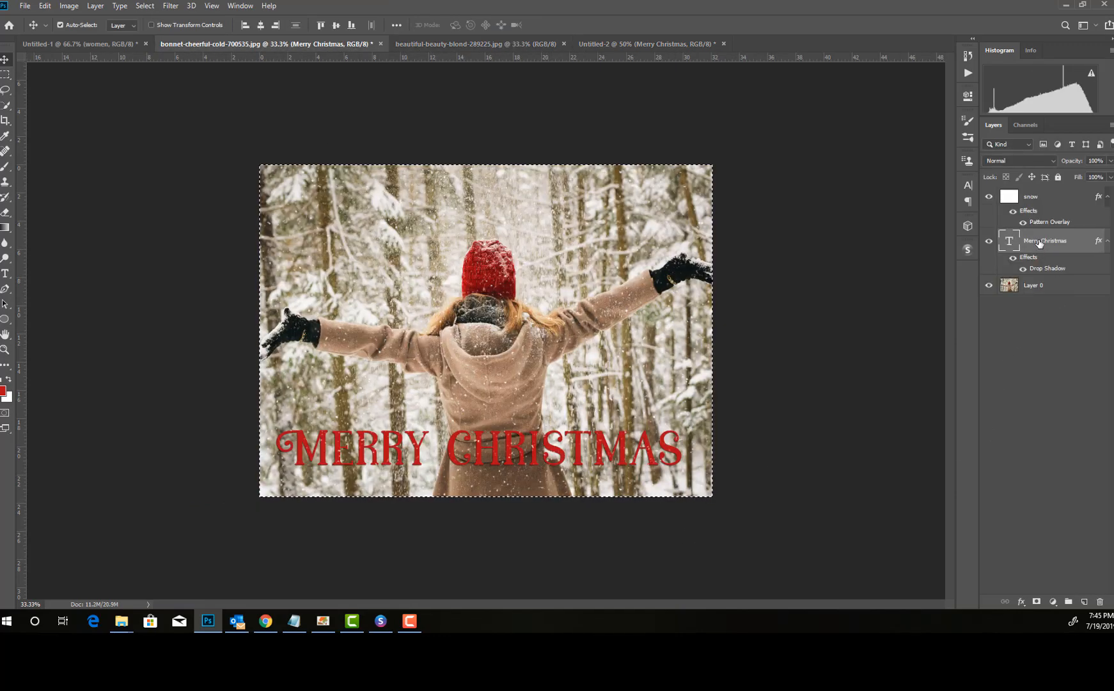
right_click(1039, 242)
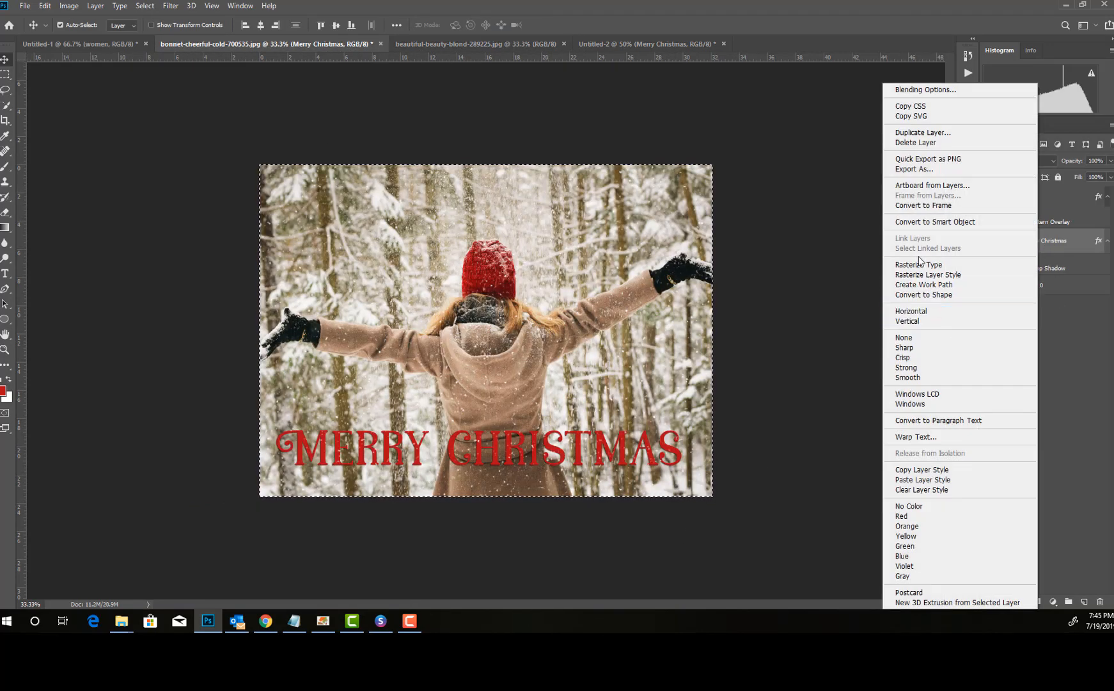
click(927, 470)
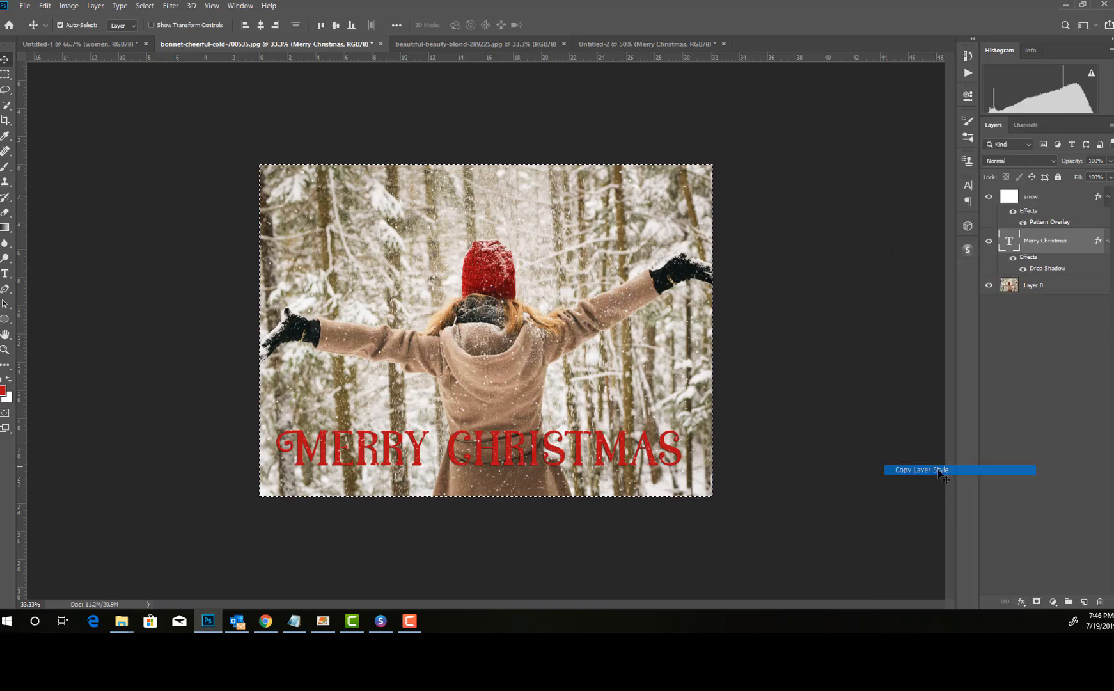
click(1019, 602)
click(1042, 575)
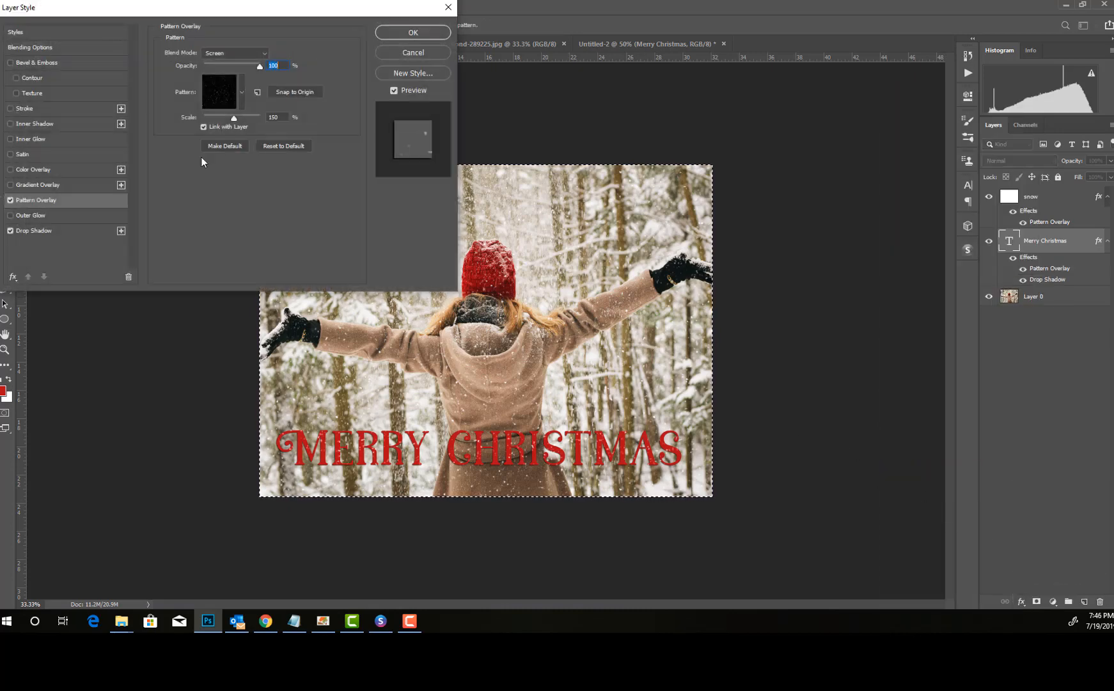
click(10, 200)
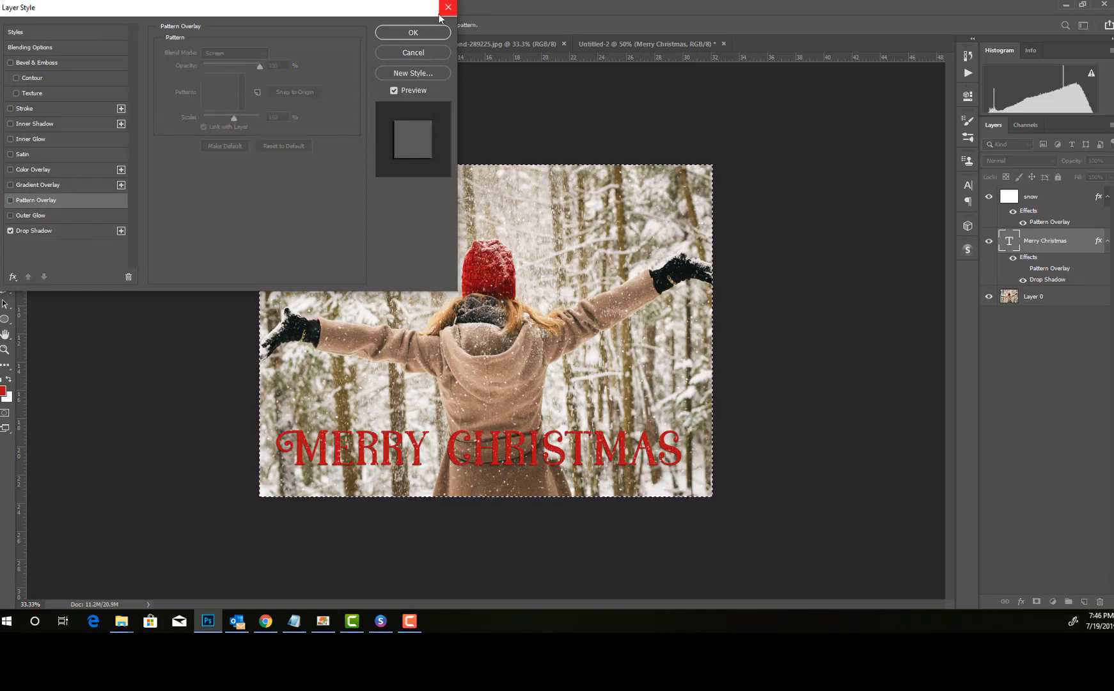
key(Return)
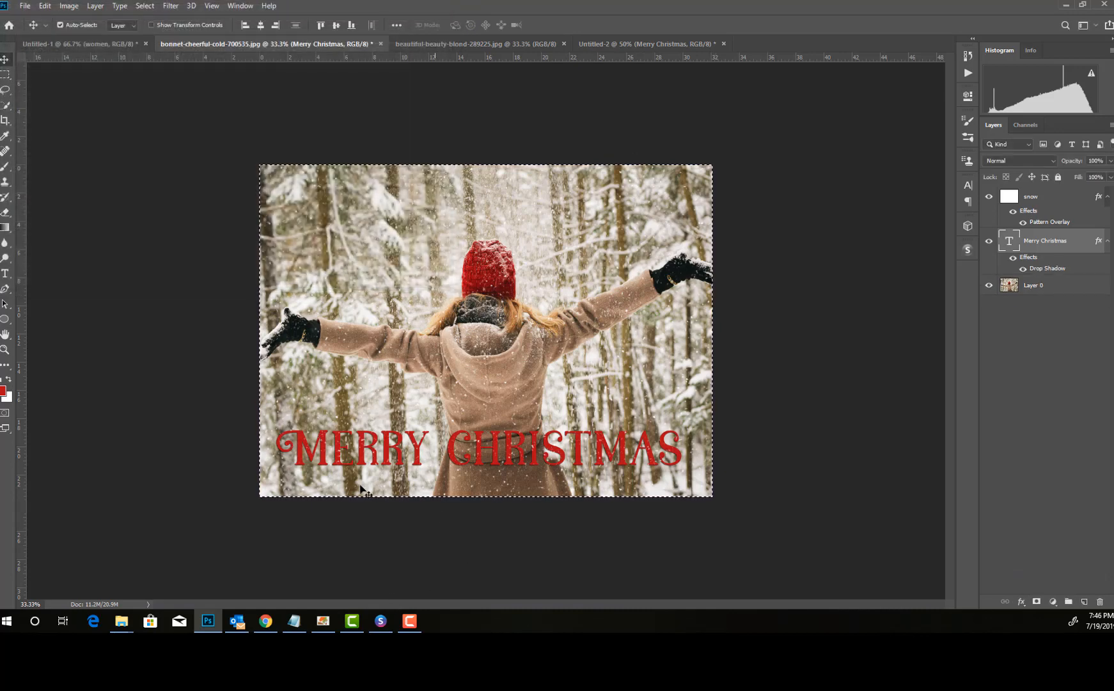
Step: Paste the copied layer style onto the Merry Christmas text layer in Untitled-2
click(650, 44)
right_click(1077, 243)
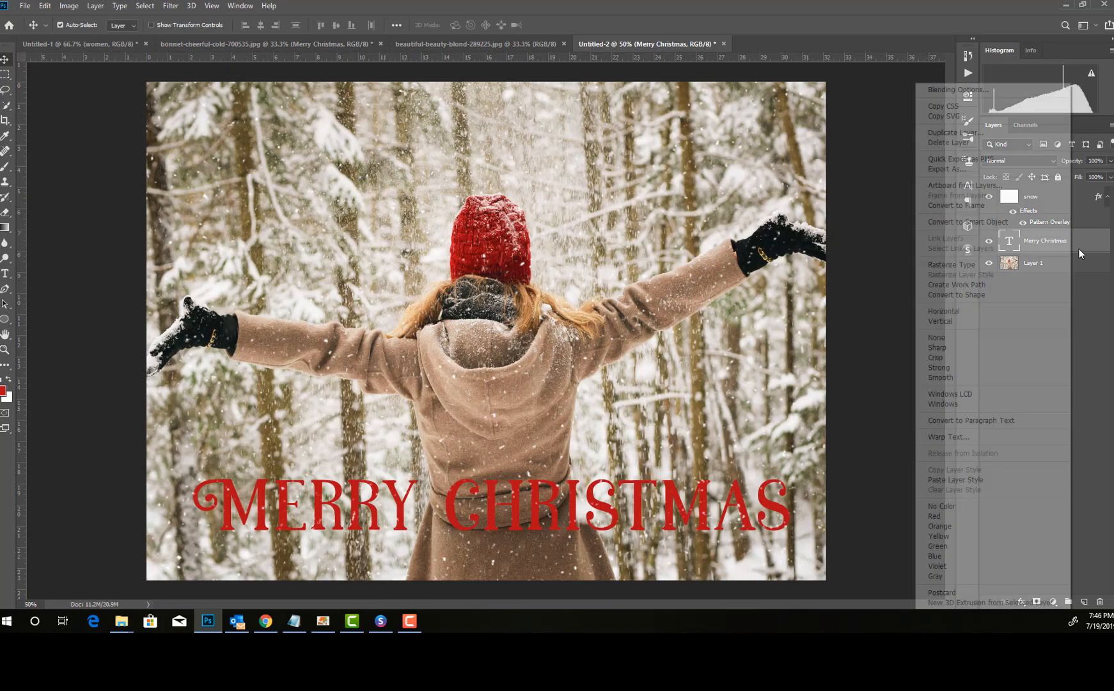
click(957, 480)
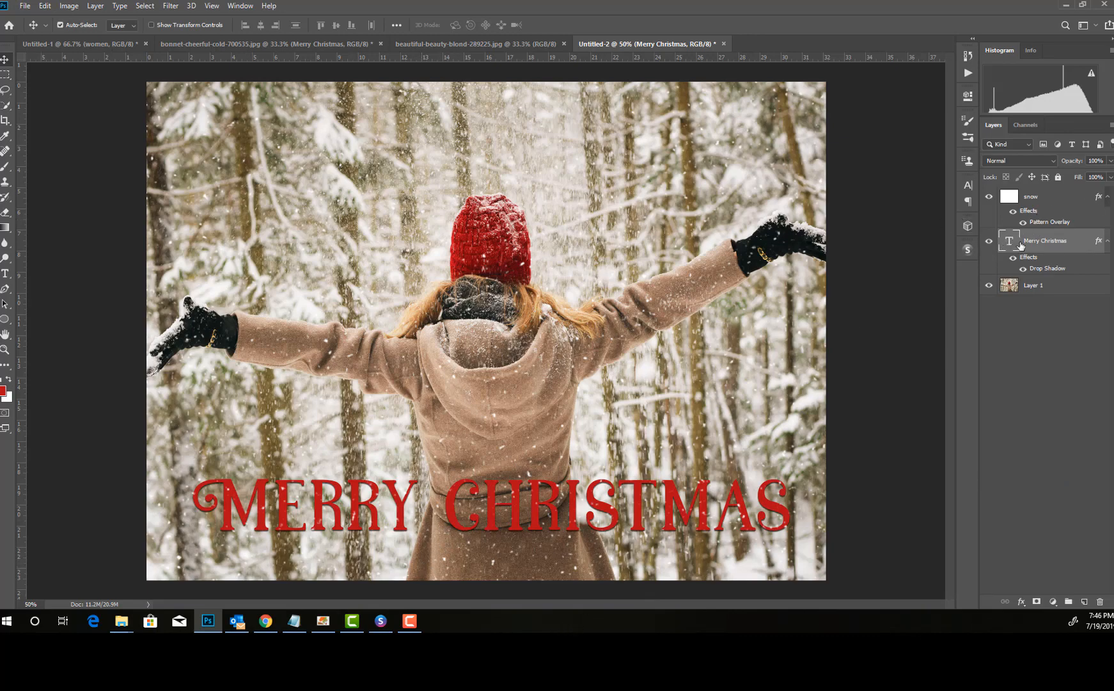
Step: Center the Merry Christmas text horizontally on the whole canvas and clear the selection
key(ctrl+a)
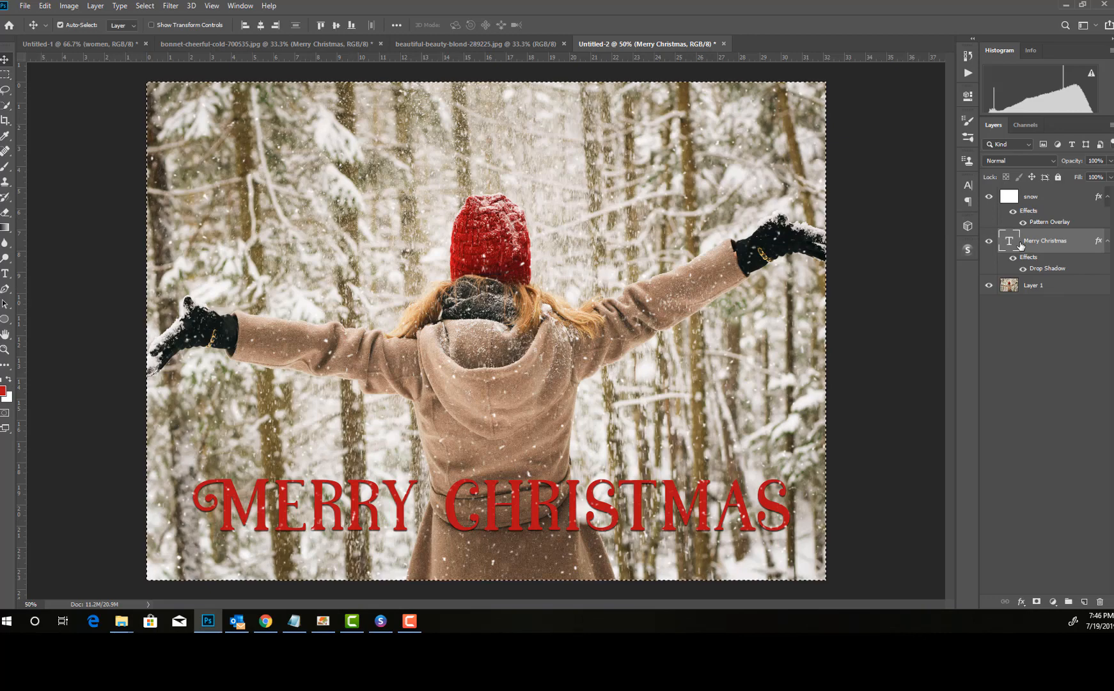
click(260, 25)
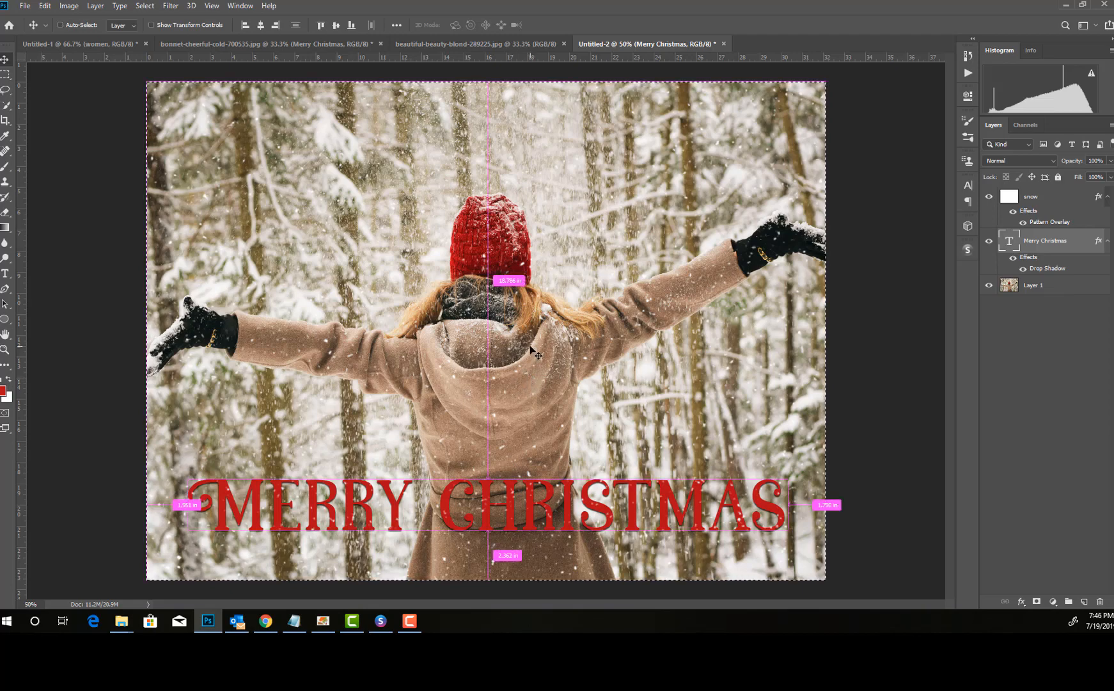
key(ctrl+d)
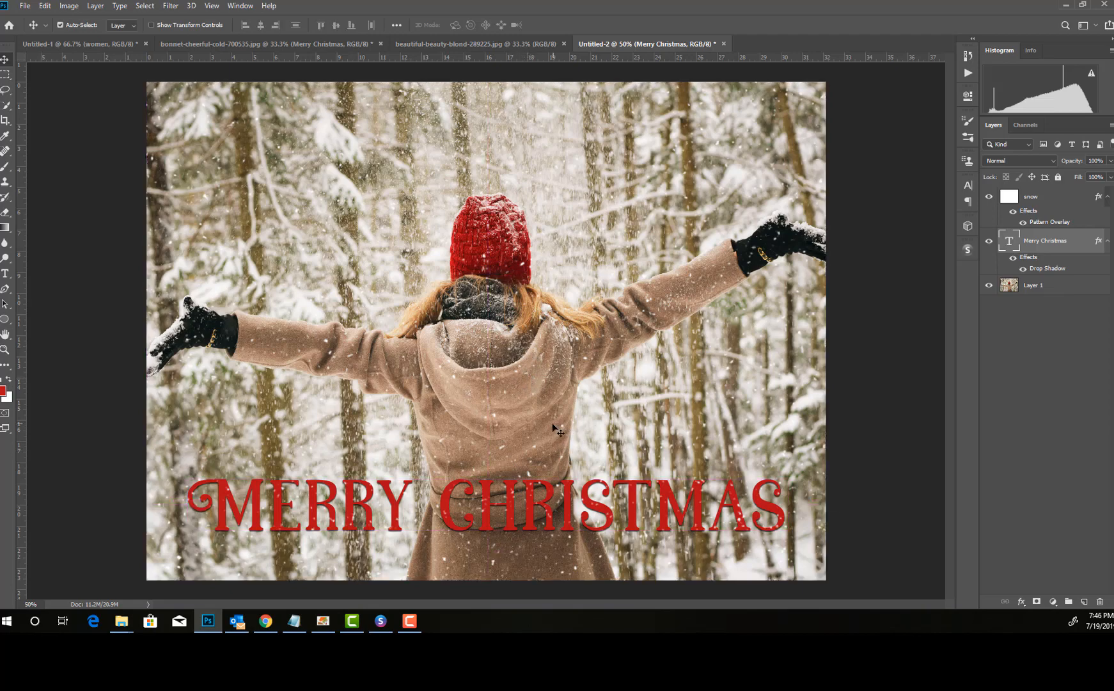
Step: Select the snow layer, show the Timeline, and create a video timeline for Untitled-2
click(1037, 208)
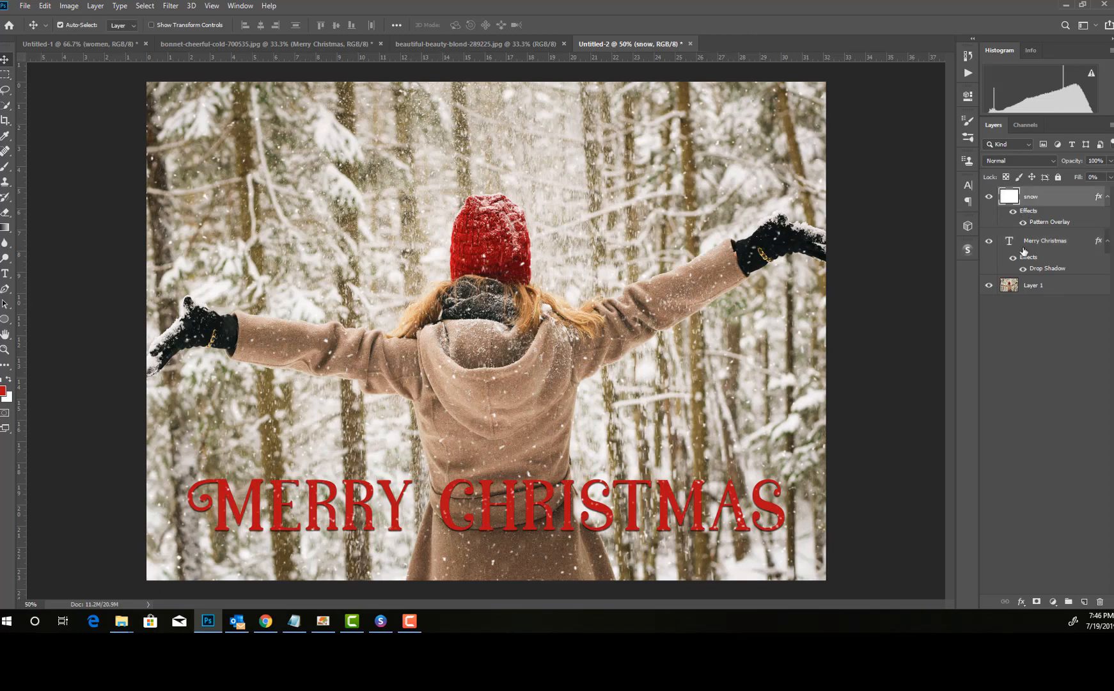
click(1031, 249)
click(1048, 197)
click(211, 7)
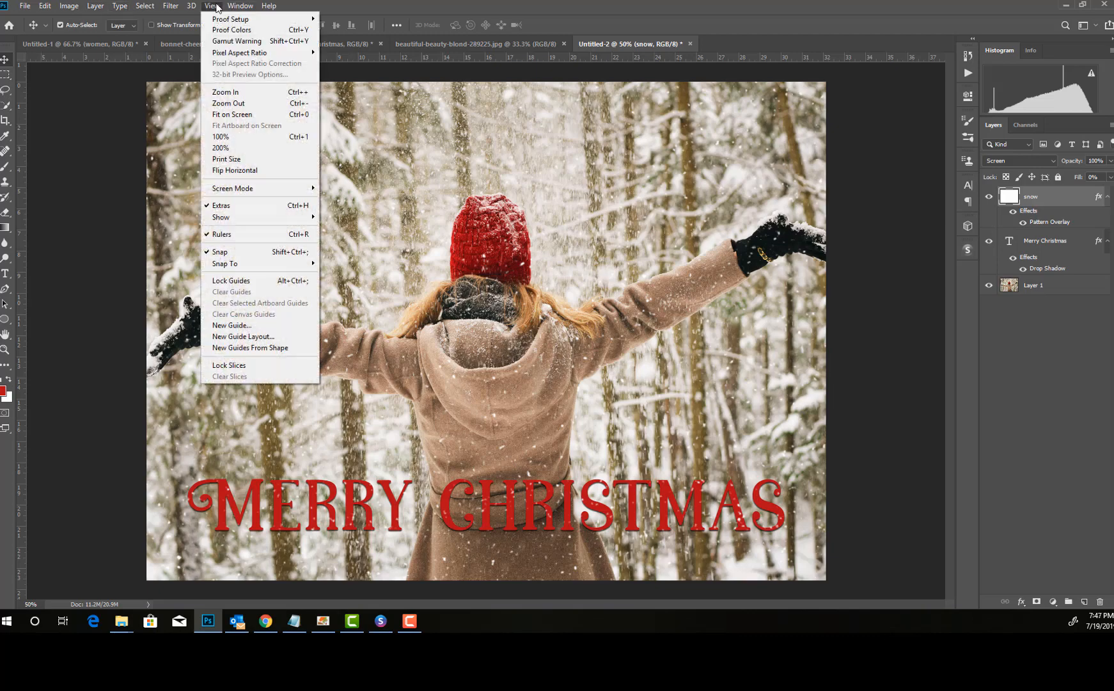
click(239, 7)
click(238, 8)
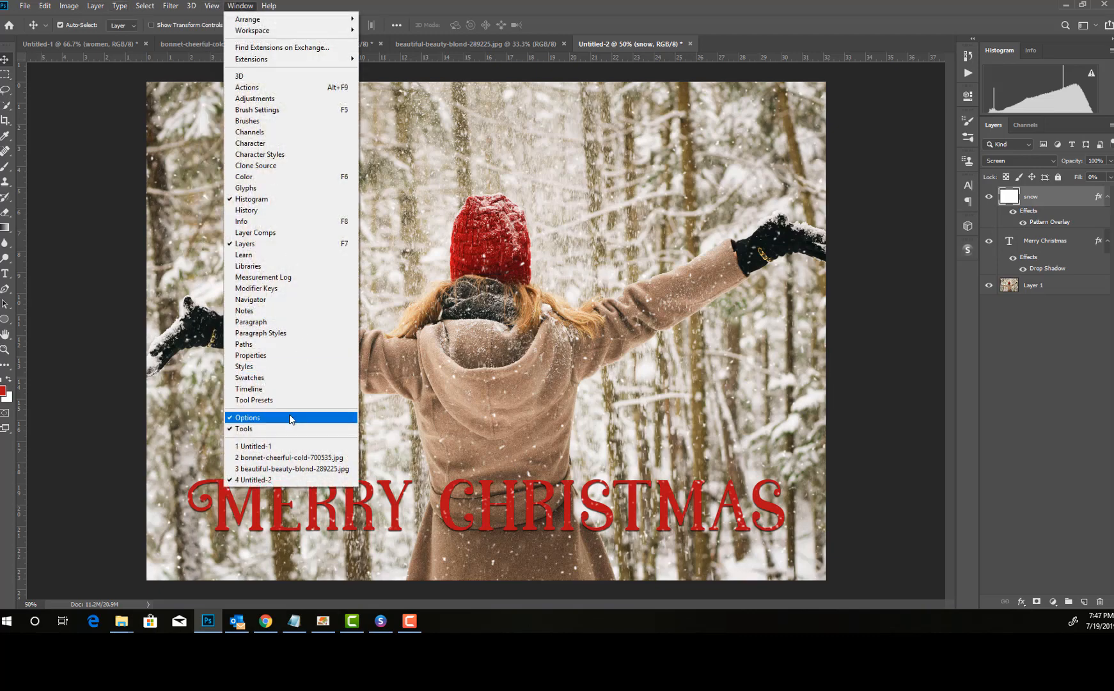
click(281, 389)
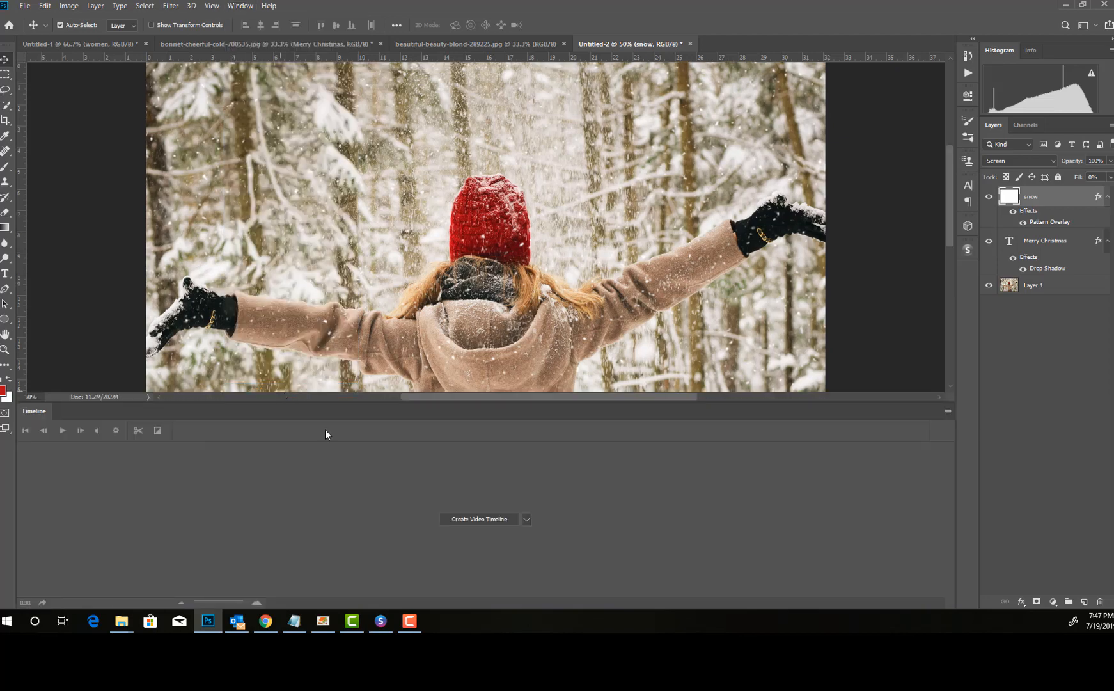
click(475, 519)
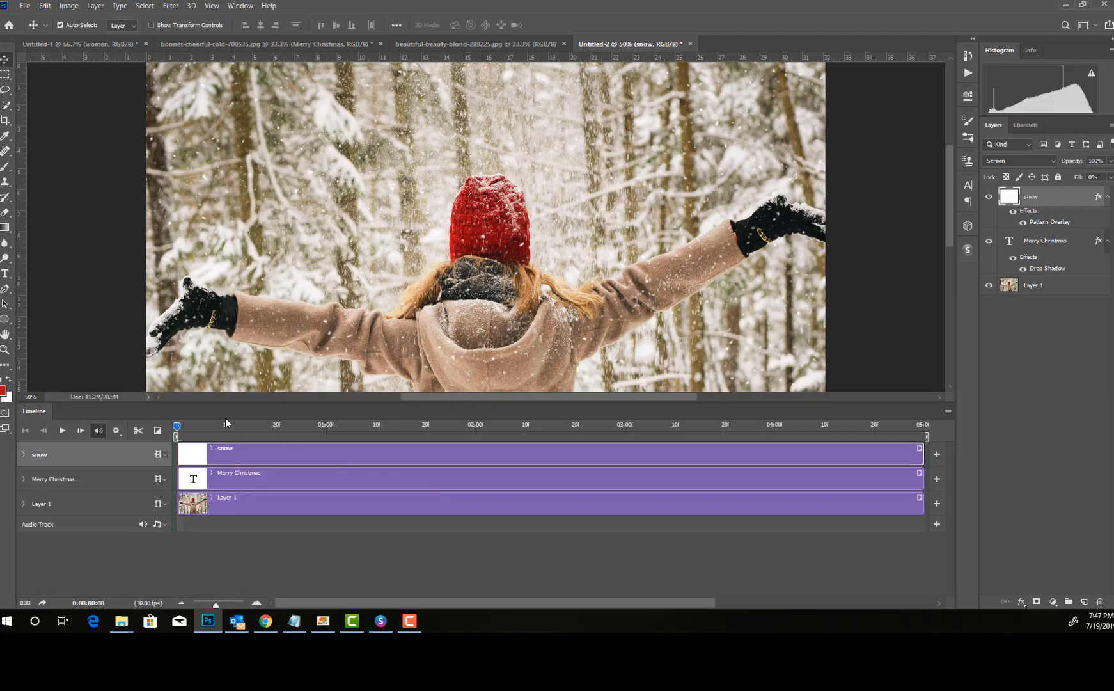
Step: Animate the snow layer's Style with keyframes at 0:00:00:00 and 0:00:04:29, shifting its pattern overlay over the photo for the second one
click(23, 454)
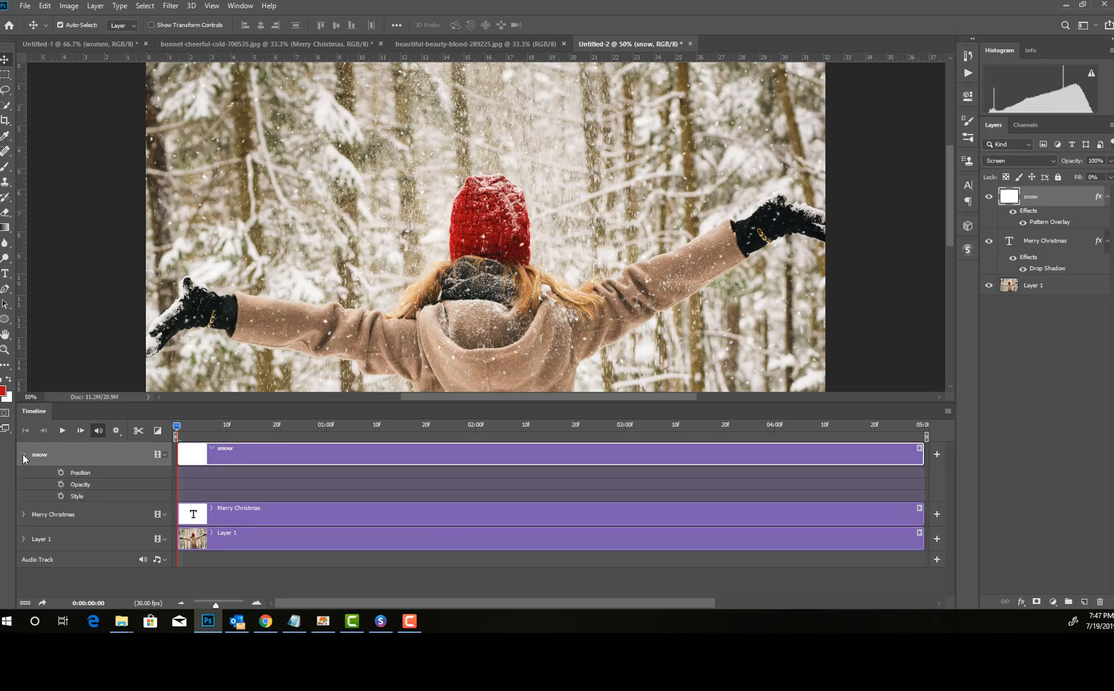
click(61, 496)
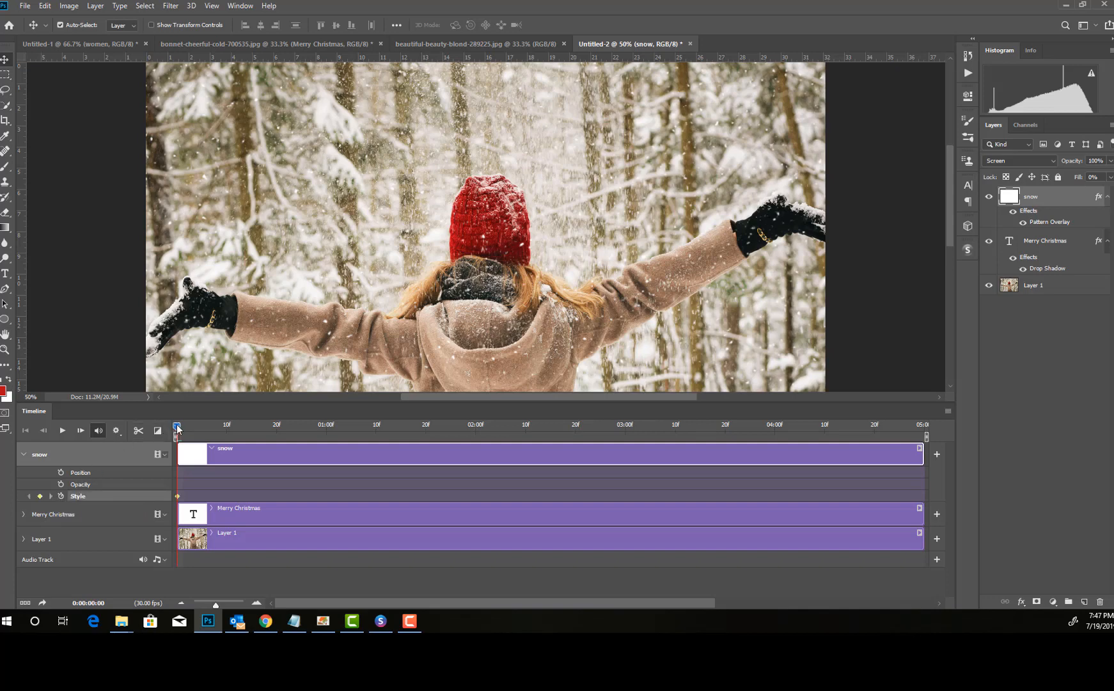
drag(177, 428, 894, 446)
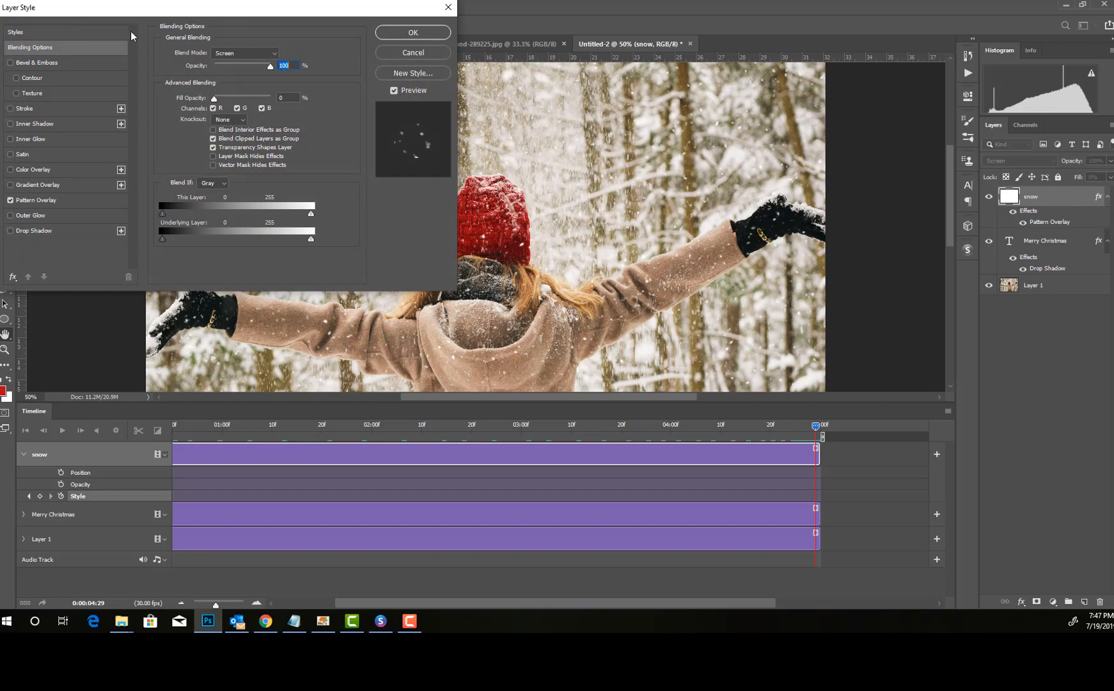
click(55, 202)
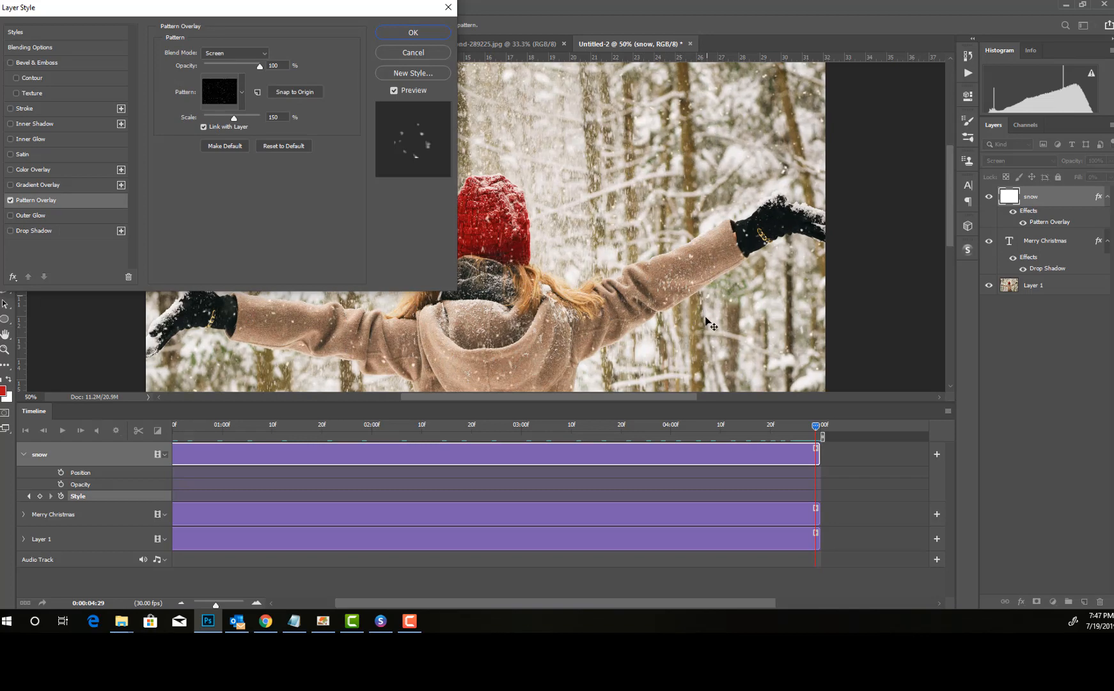
scroll(643, 281, down, 1)
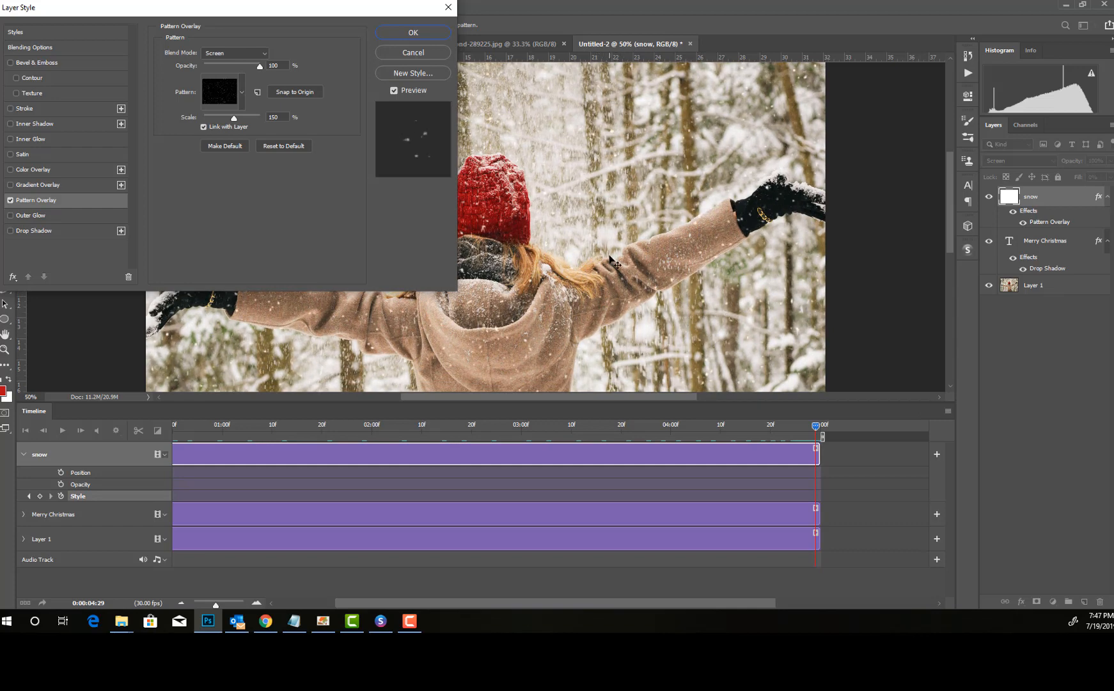
scroll(604, 384, down, 4)
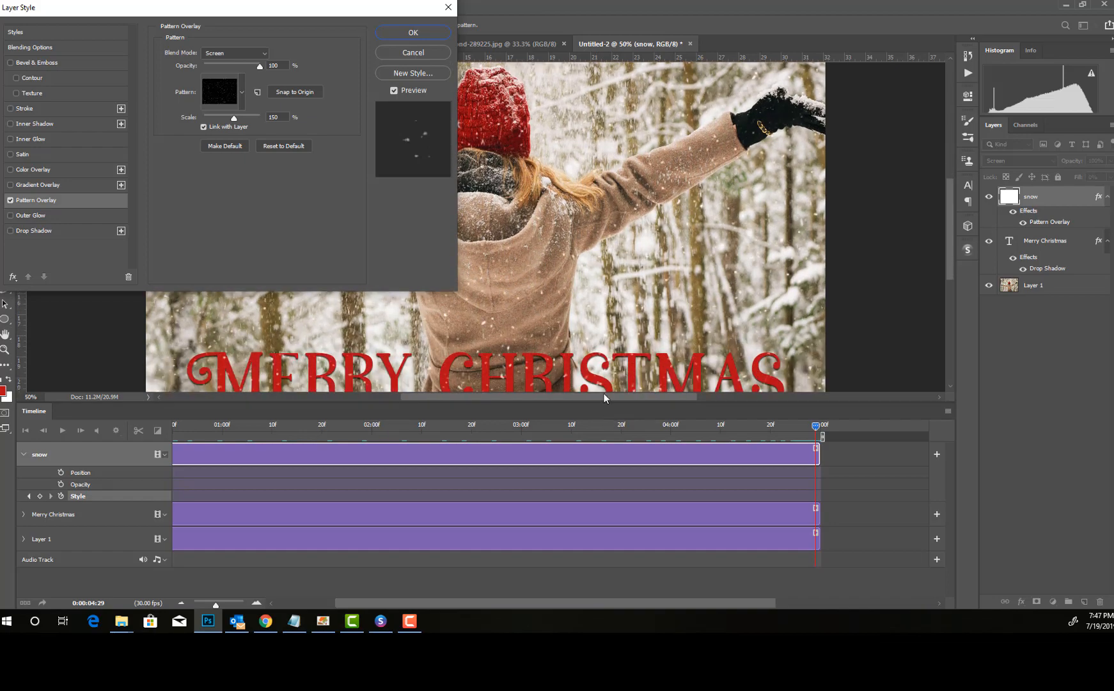
click(390, 32)
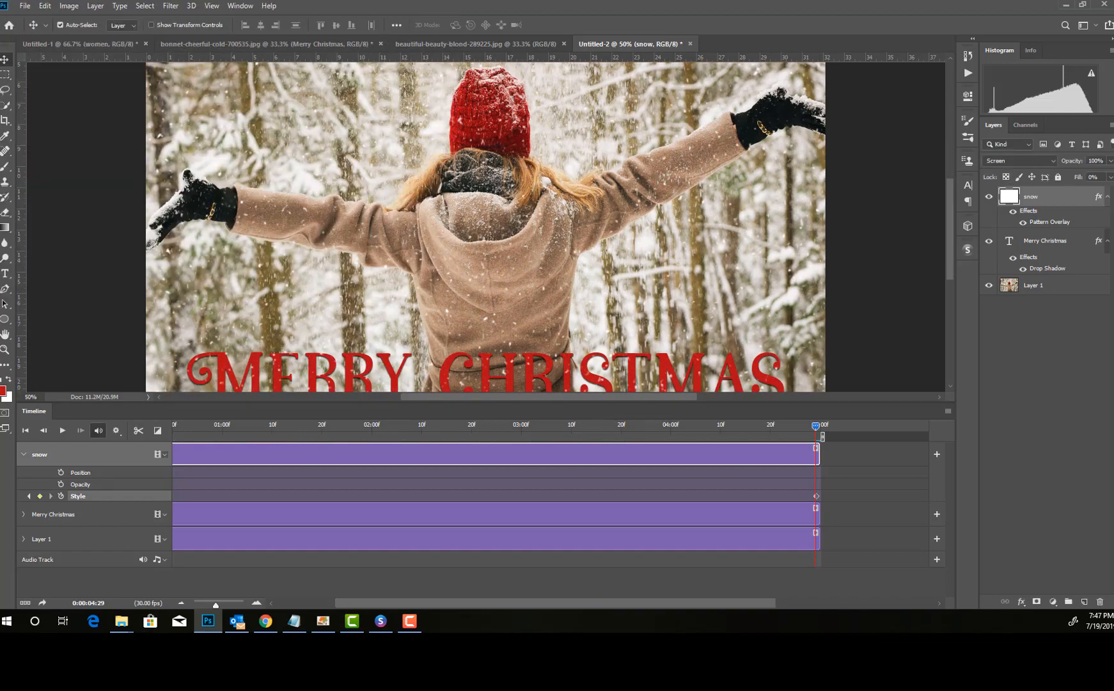
Step: Play back the falling-snow animation and stop it partway
click(62, 431)
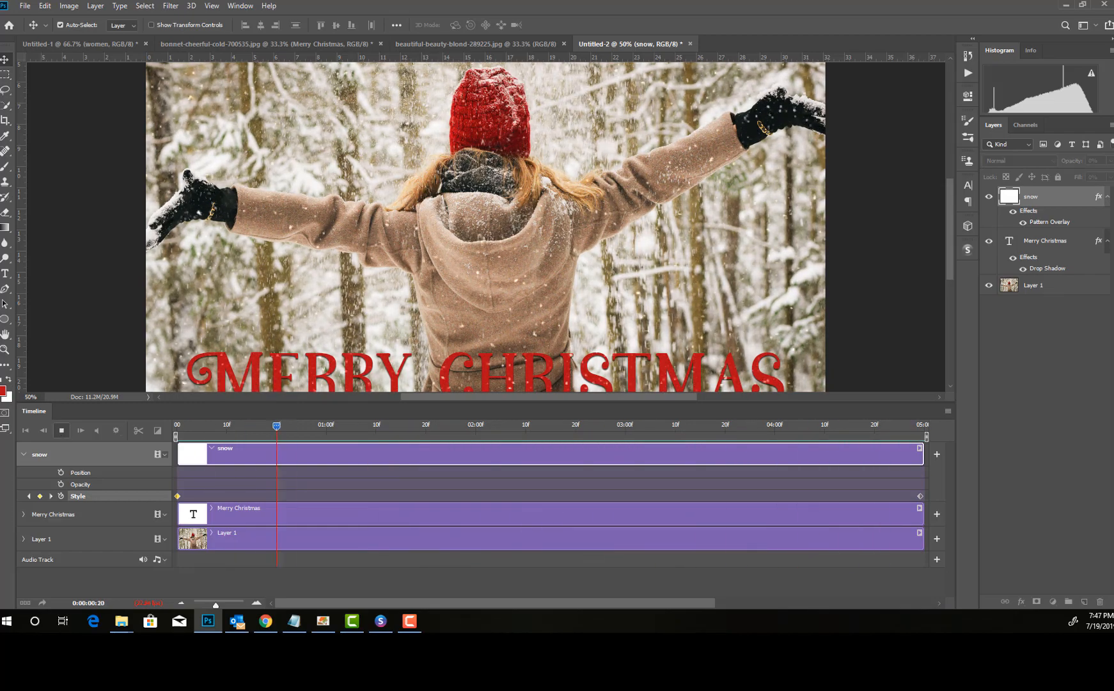
key(space)
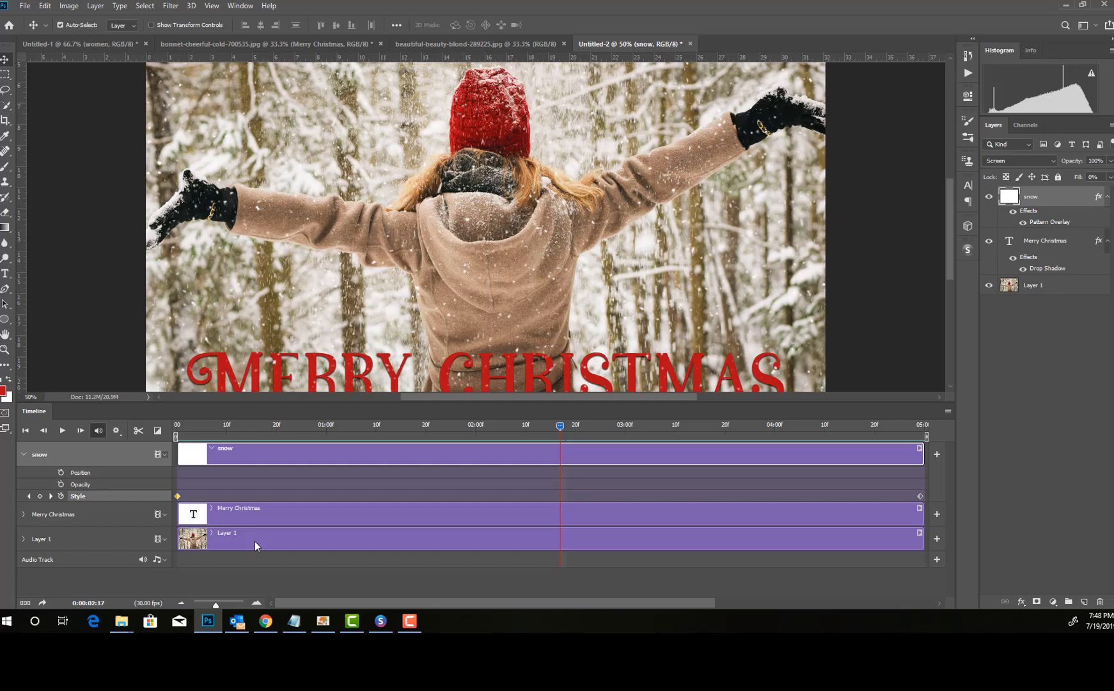
Step: Add the "1 Sleigh Bell Hohoho (Christmas Sound Effects Fx)" clip to the audio track and play the animation with sound
click(163, 558)
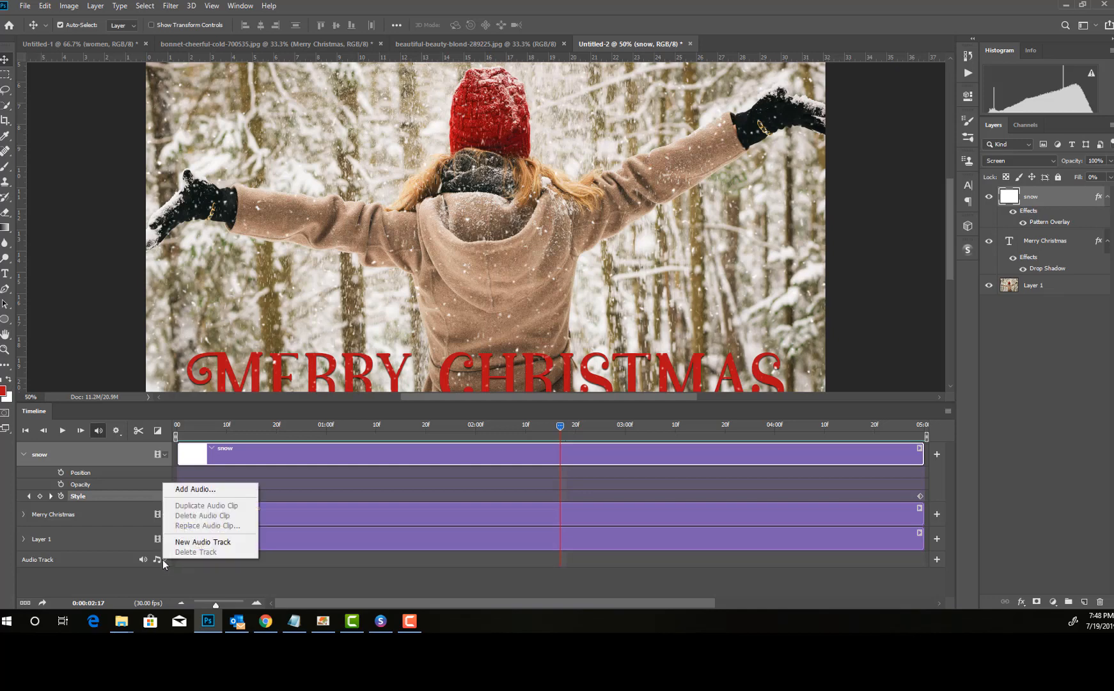
click(204, 489)
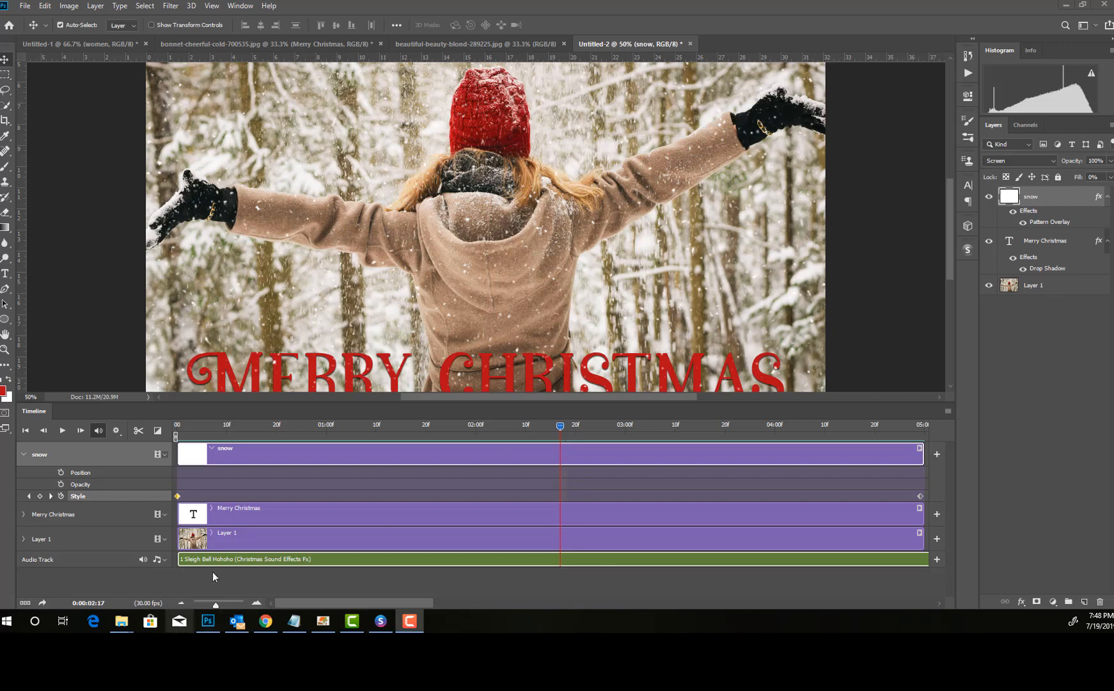
click(564, 427)
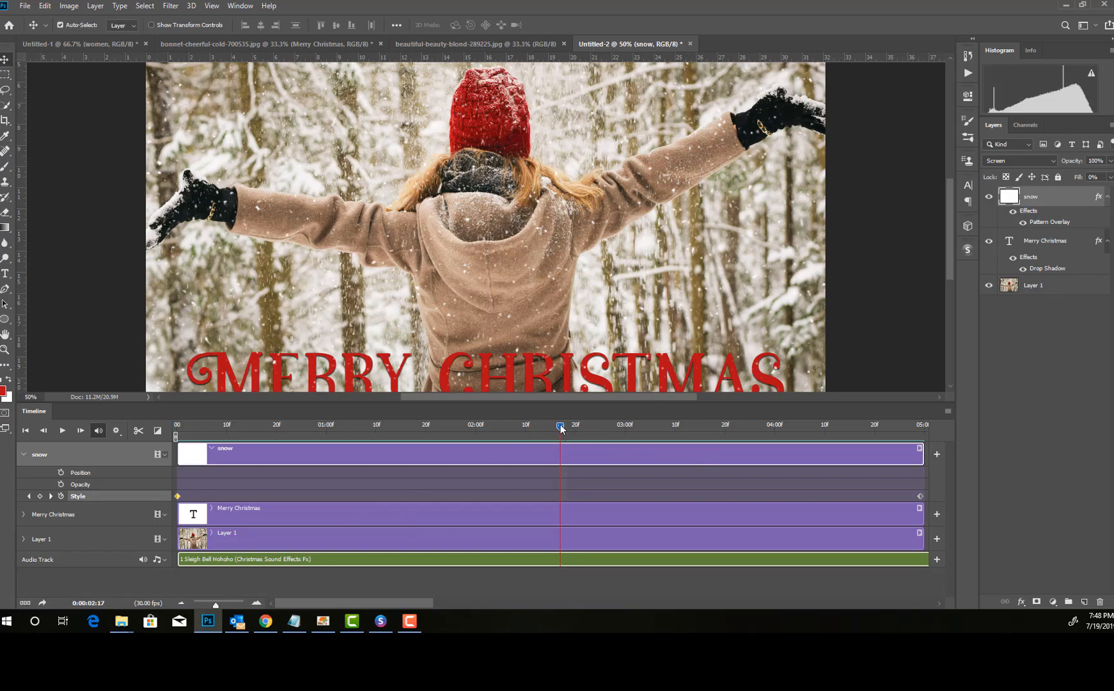
key(space)
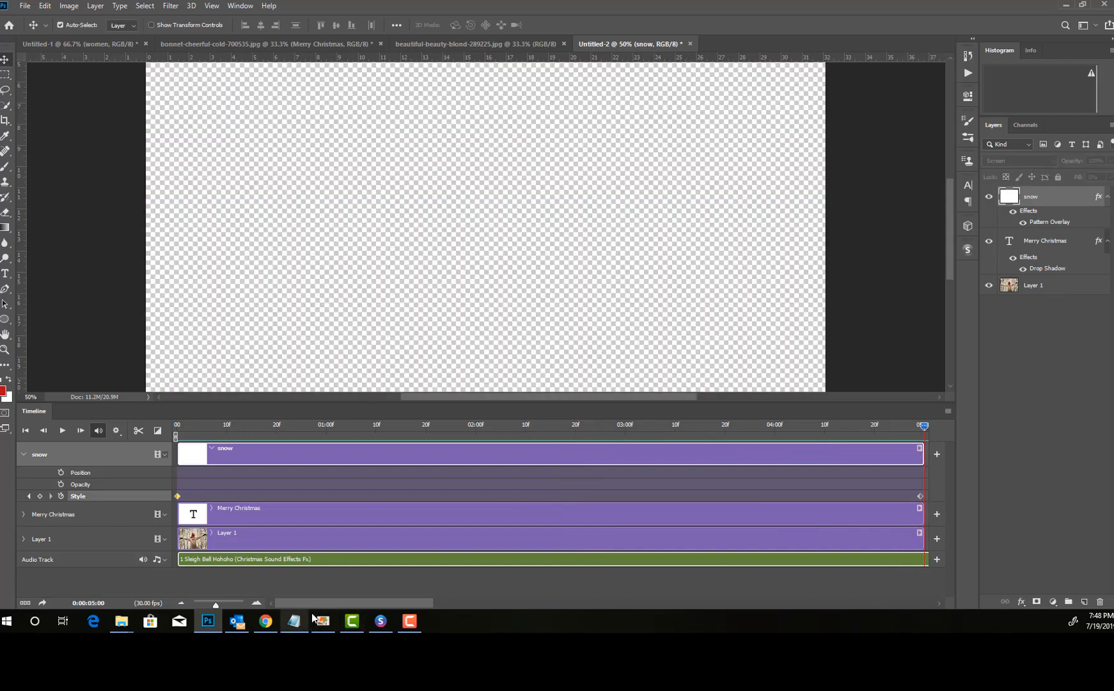
Step: Split the audio clip at 0:00:05:00, where the video layers end, and delete the part after the cut
drag(327, 603, 419, 600)
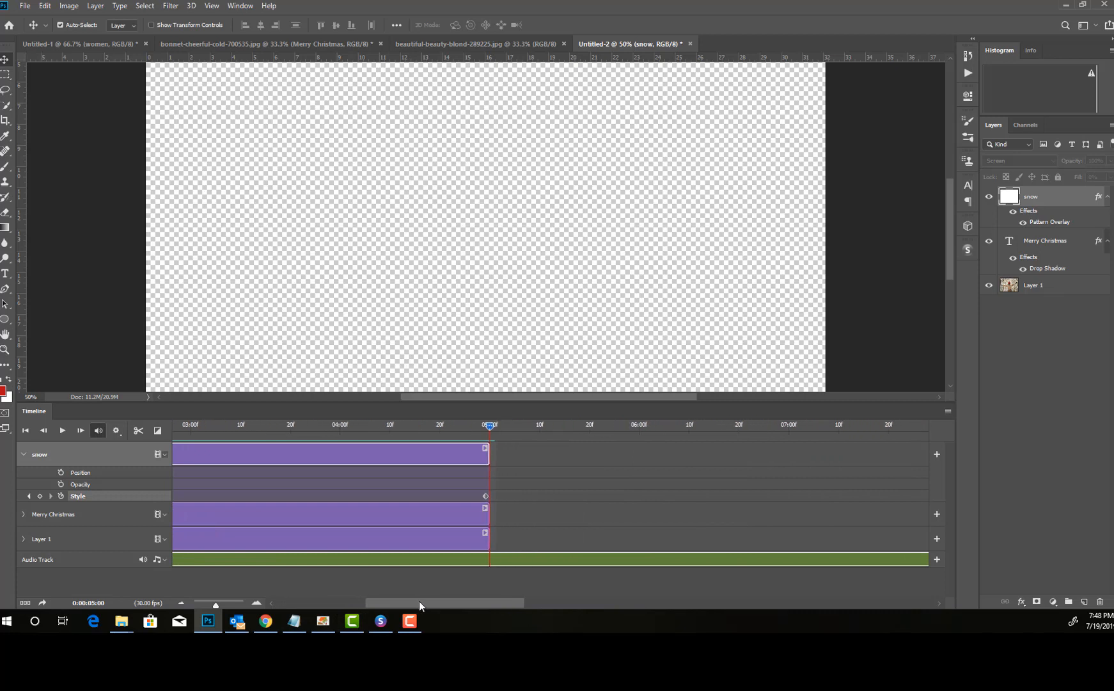
click(138, 433)
click(526, 559)
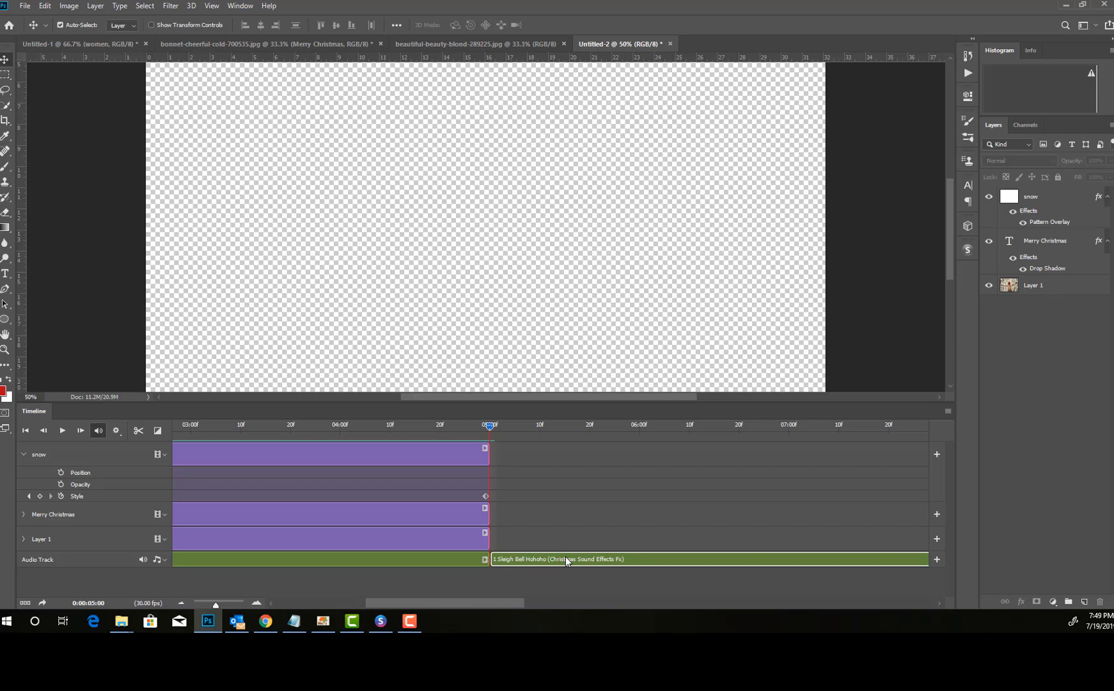
key(Delete)
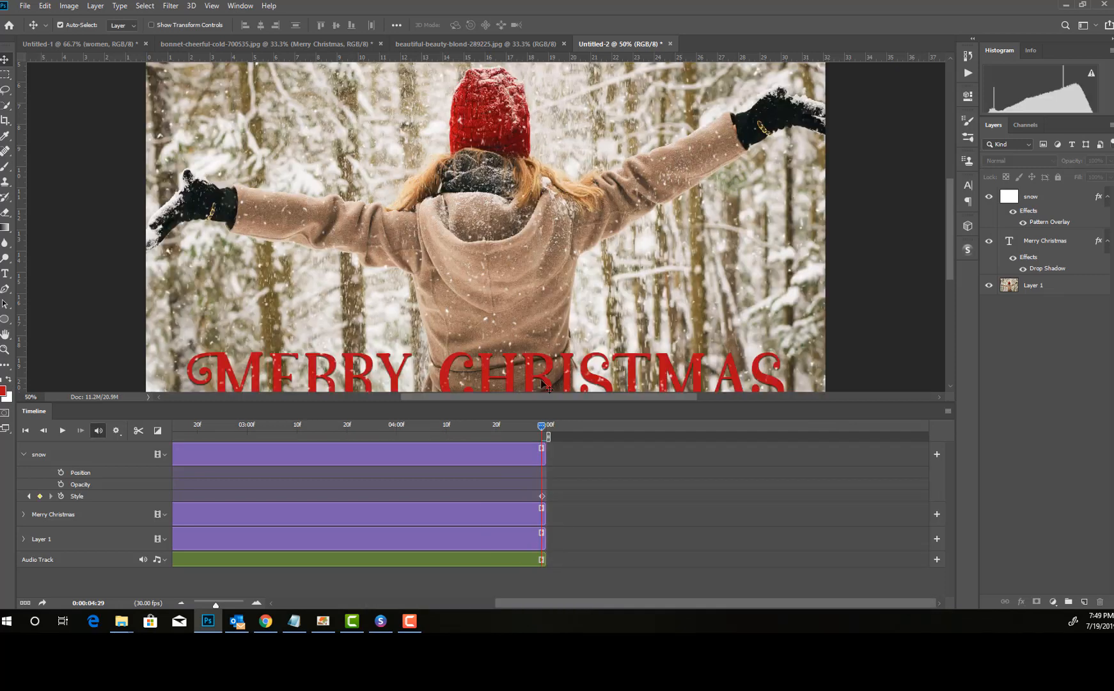
Step: Play the animation with the trimmed sound from the start of the timeline to review it
drag(542, 427, 110, 441)
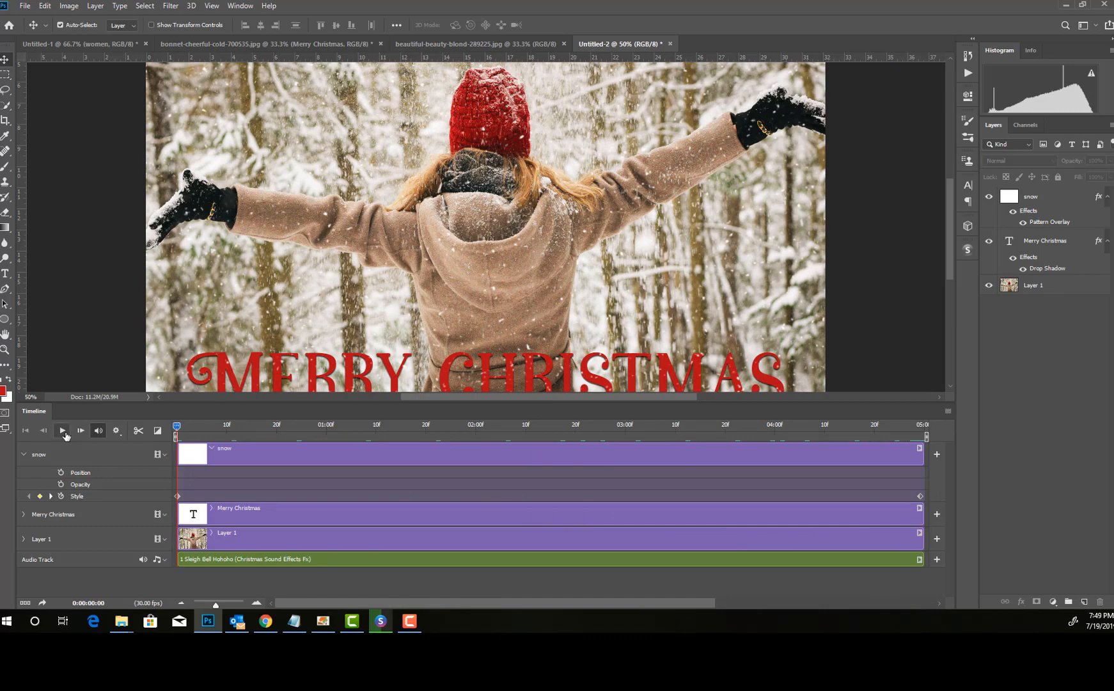
click(63, 432)
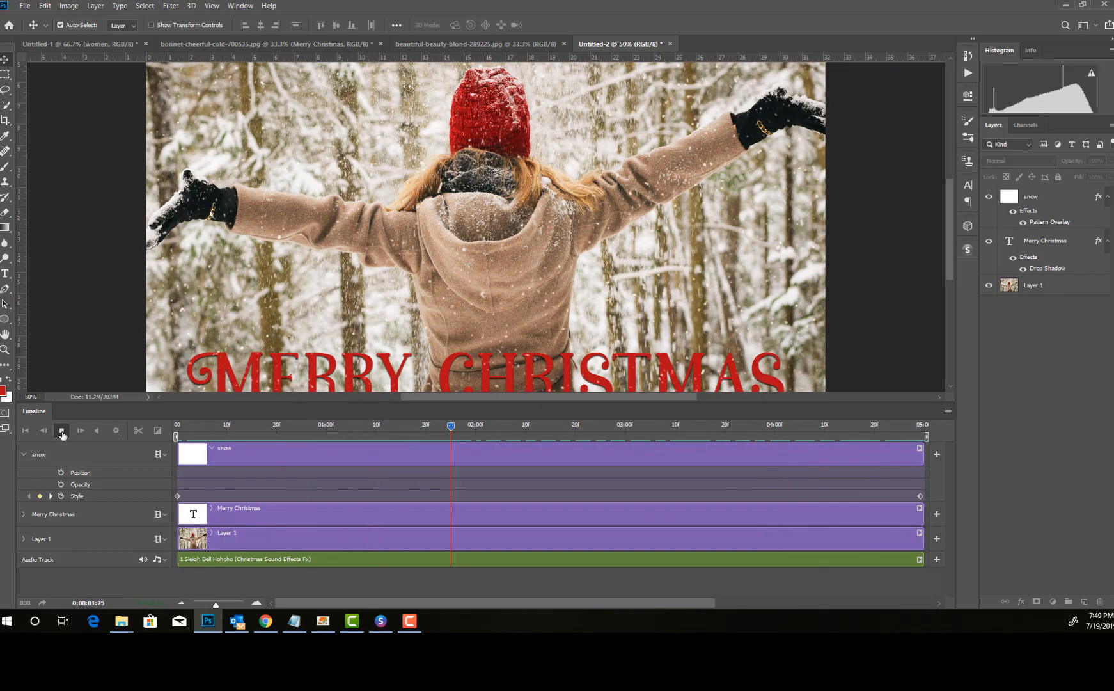
click(61, 430)
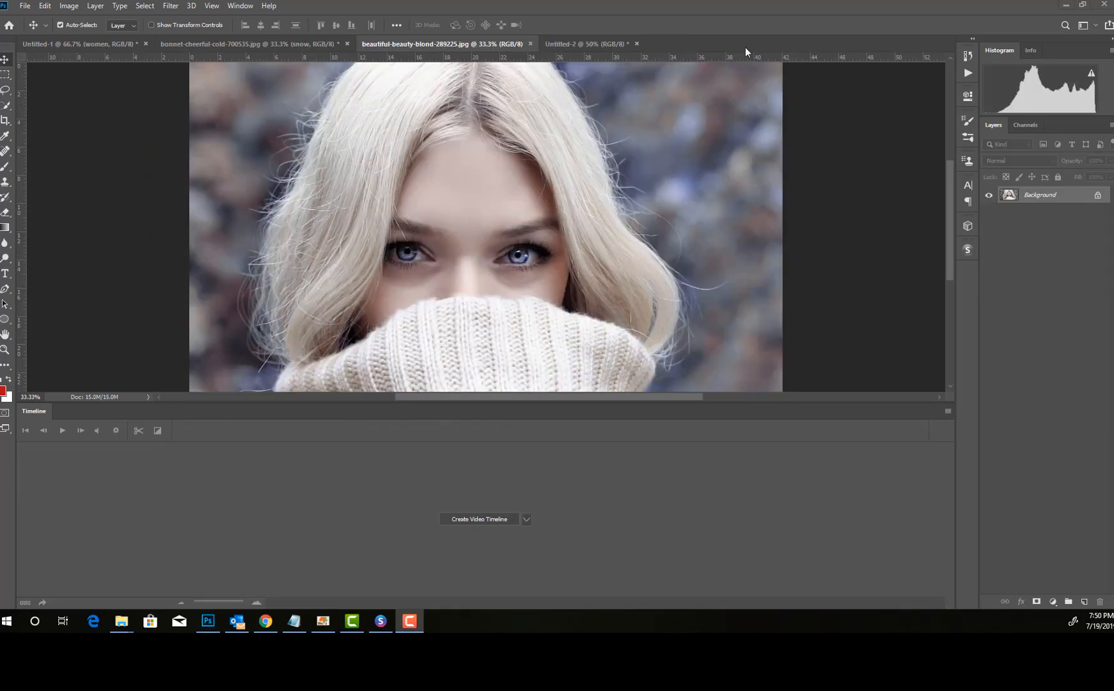
Step: Create a new document from the Default Photoshop Size photo preset, 7 x 5 inches at 300 pixels/inch
click(25, 6)
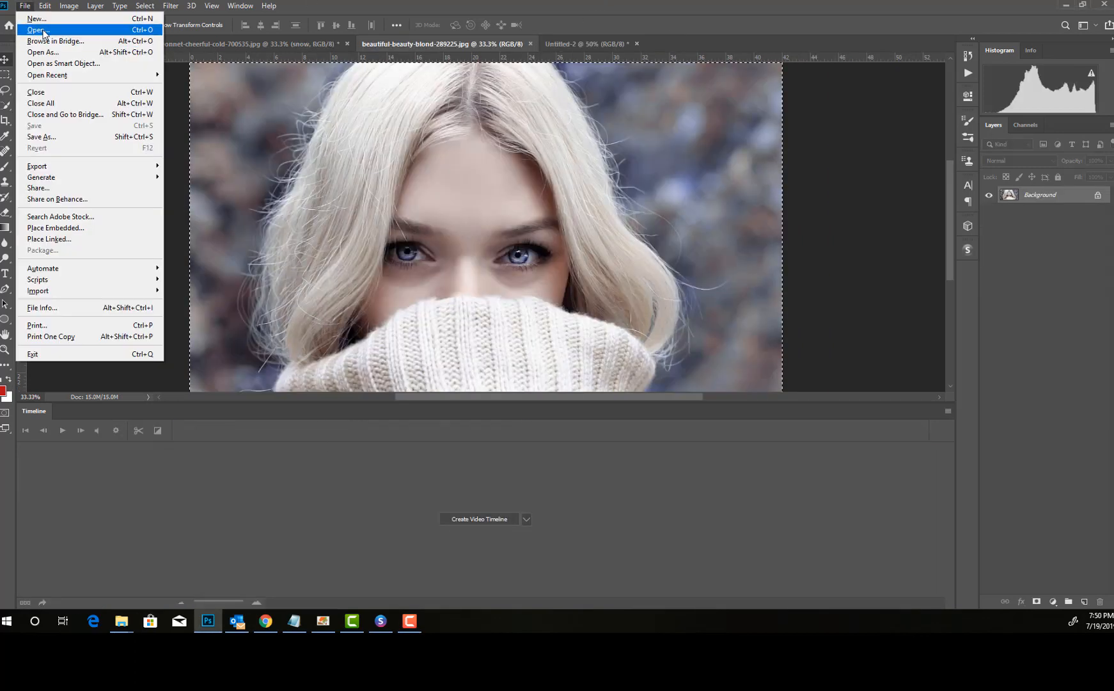
click(37, 19)
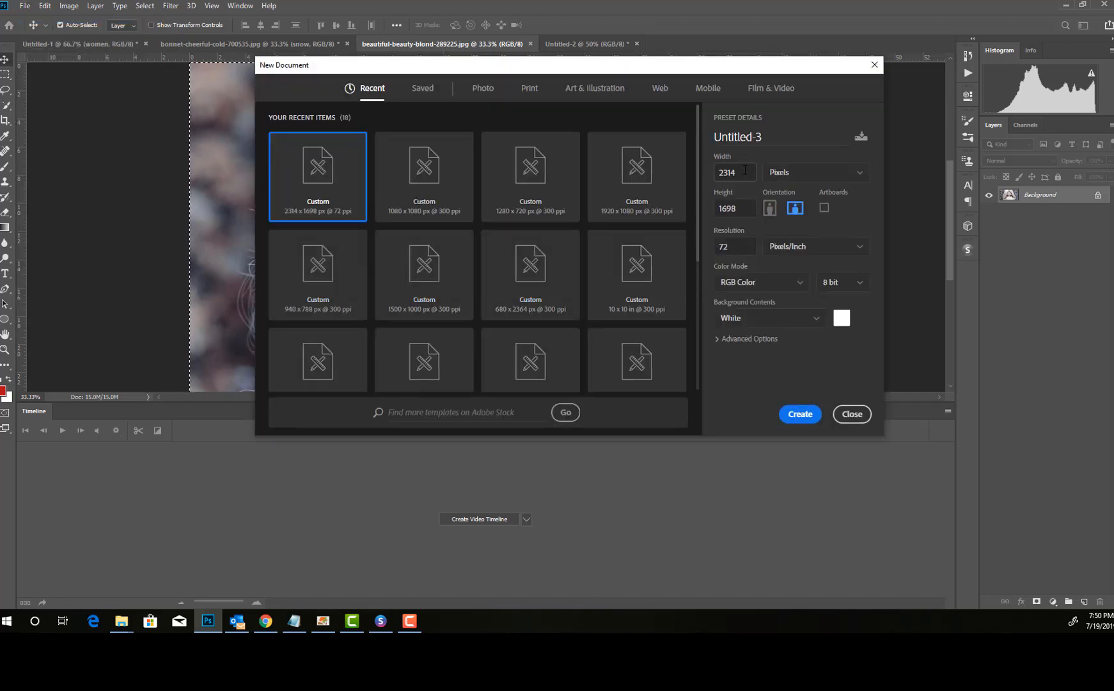
click(528, 89)
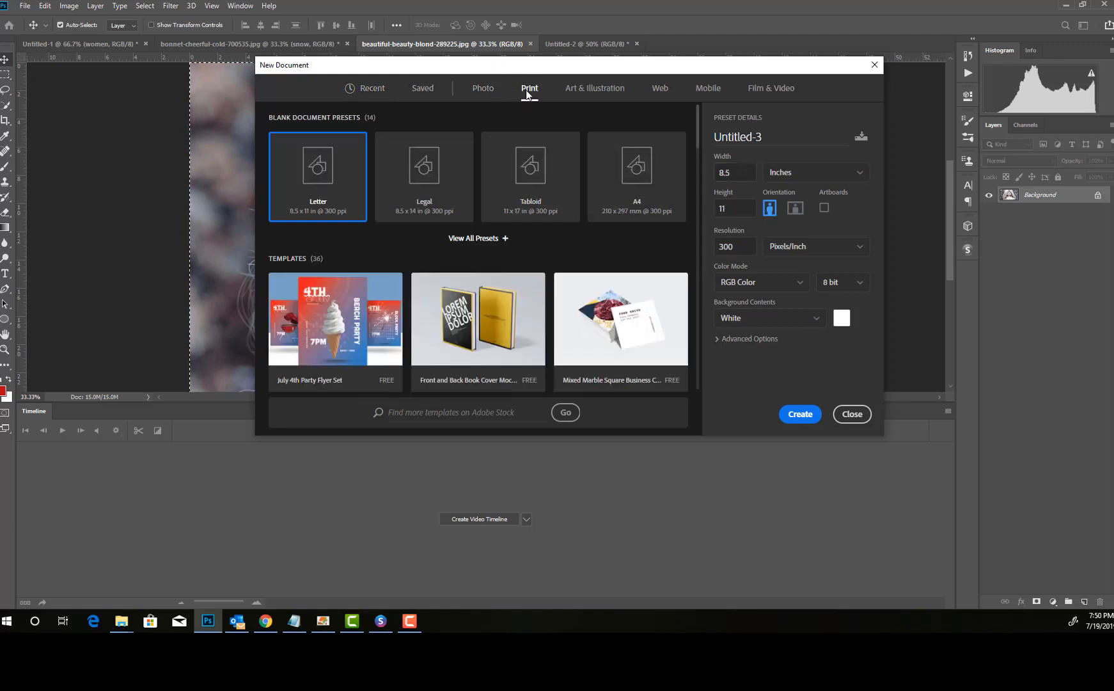
click(484, 89)
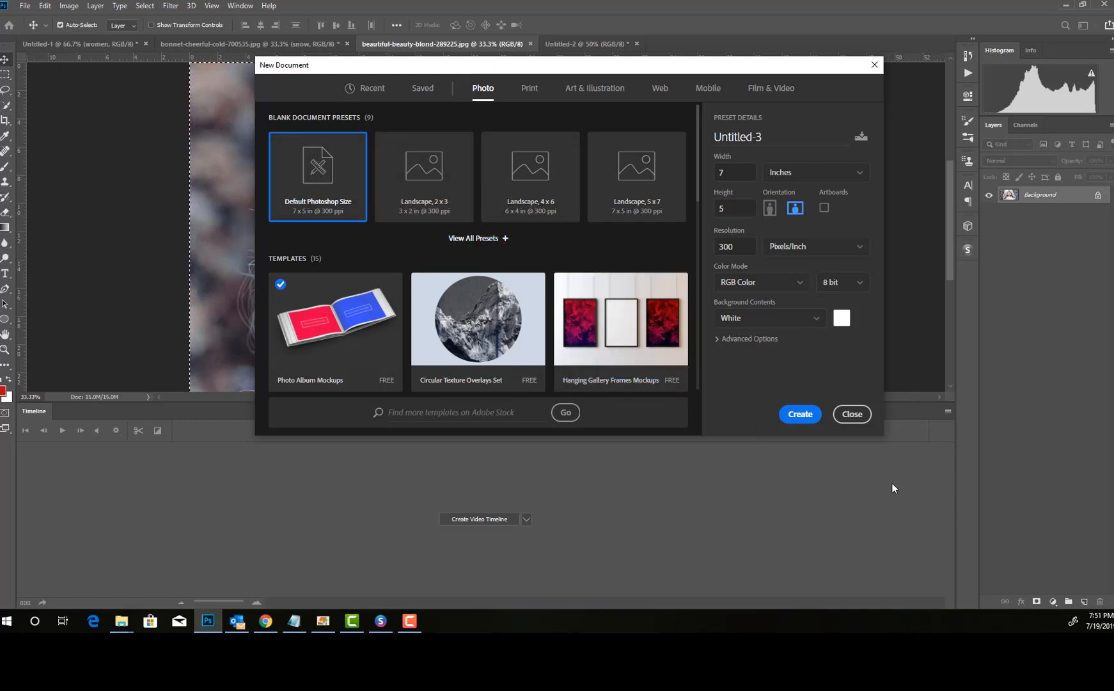
click(804, 414)
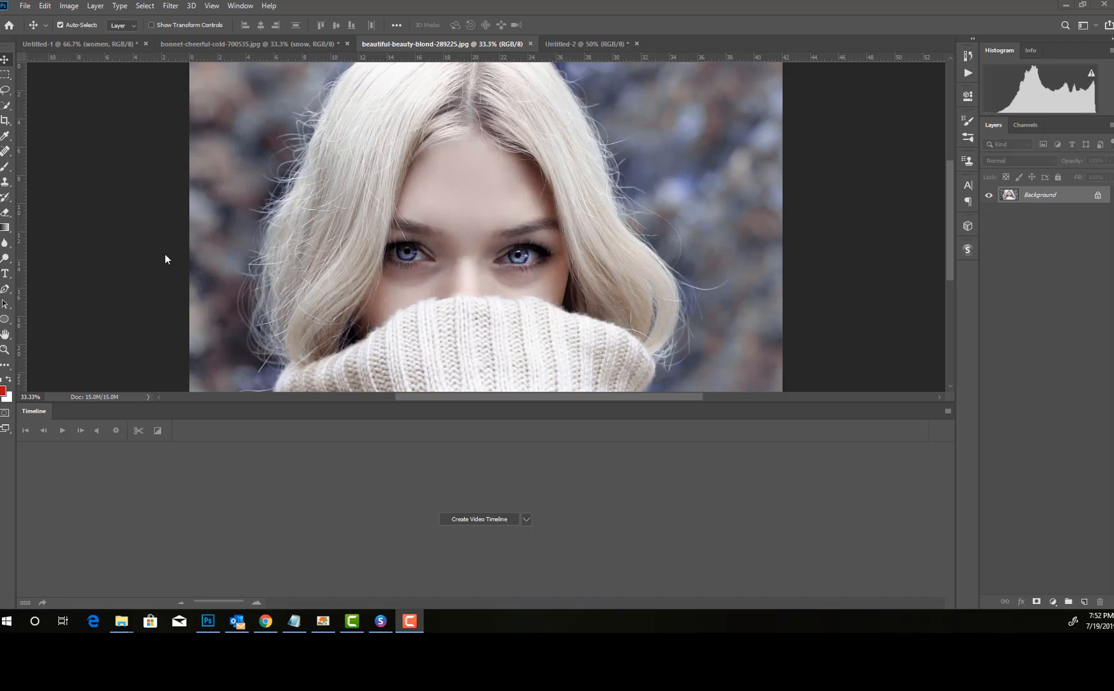
Step: Create a new white document 5 inches wide and 7 inches high at 300 pixels/inch, and unlock its background layer
key(ctrl+a)
click(25, 7)
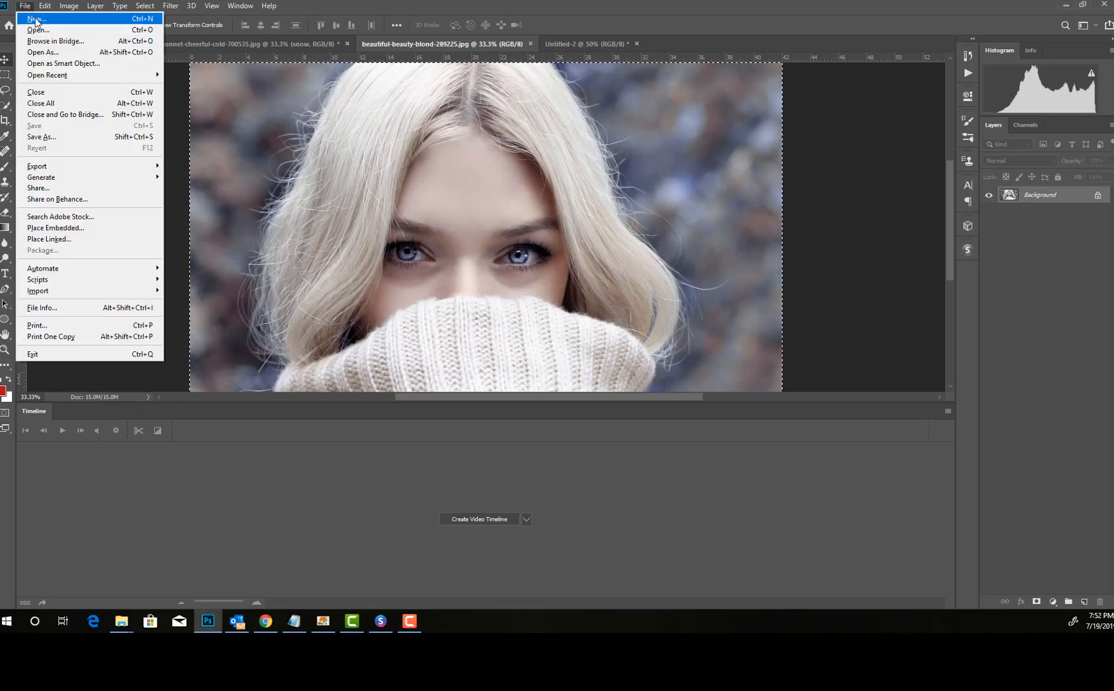
click(35, 20)
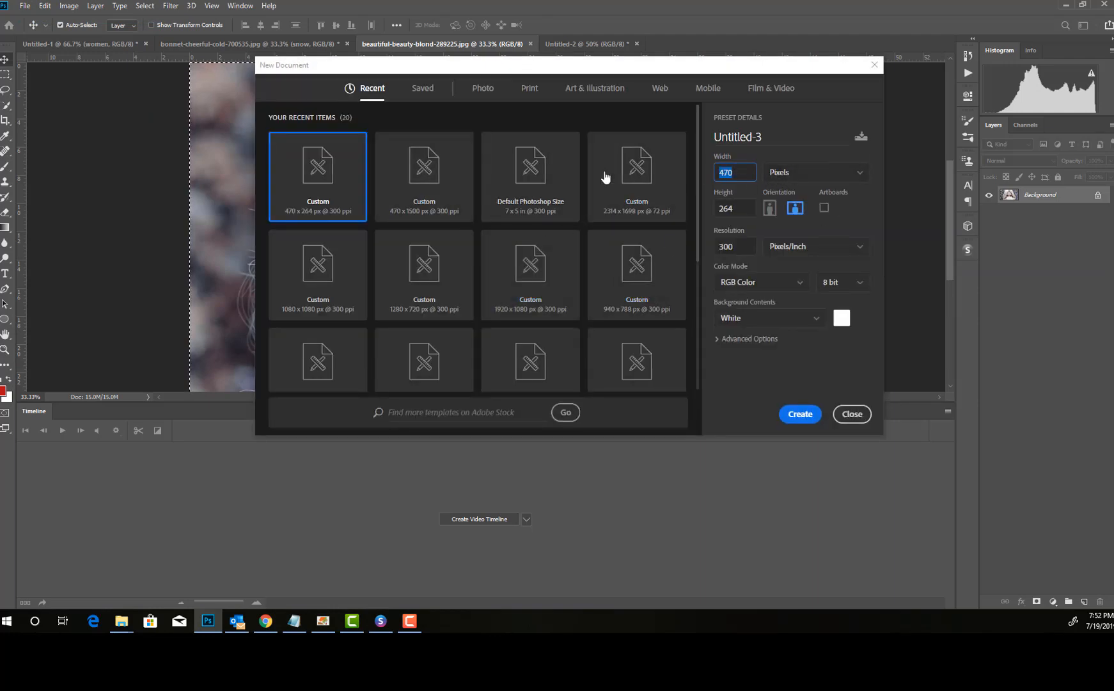
text(5)
click(805, 179)
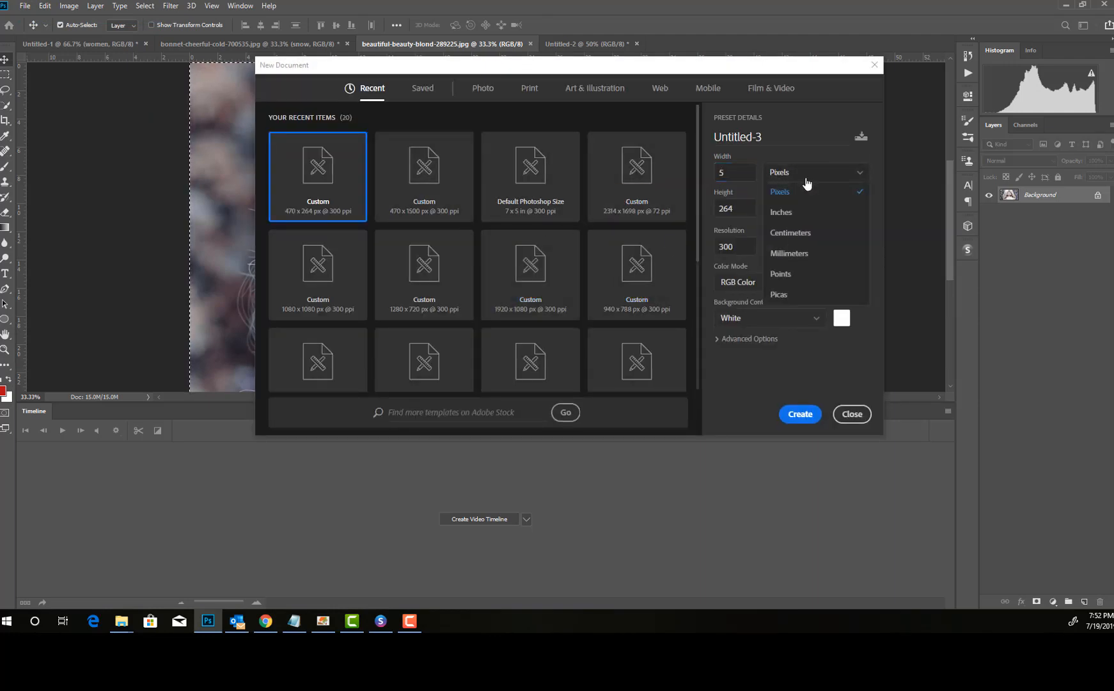
click(786, 213)
key(Tab)
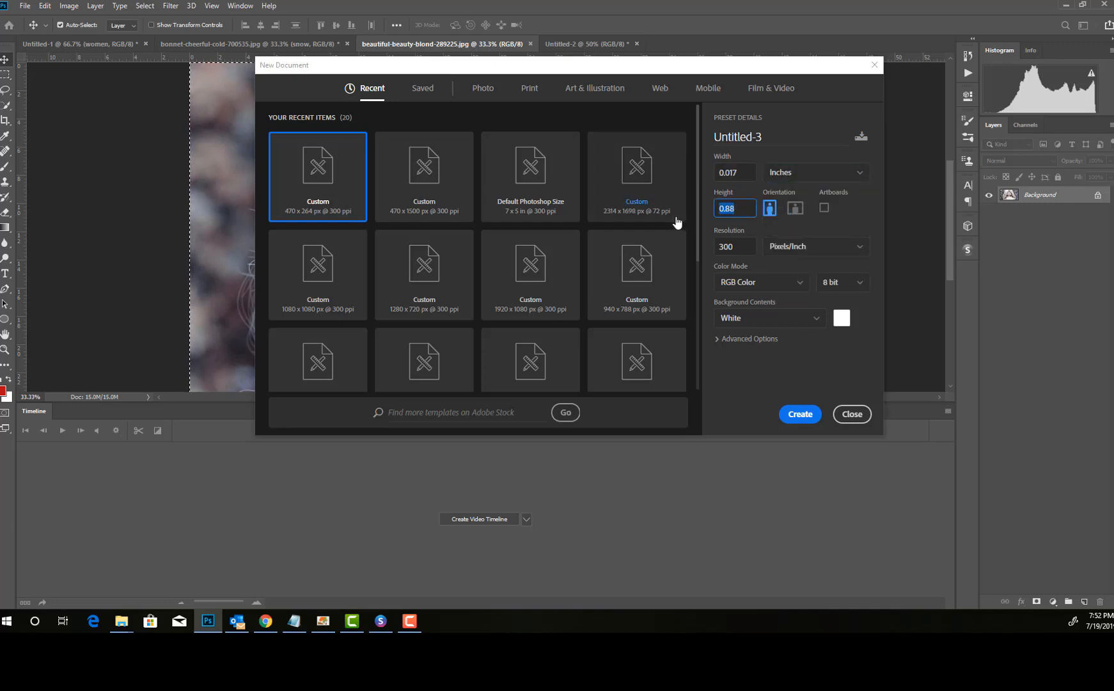
text(7)
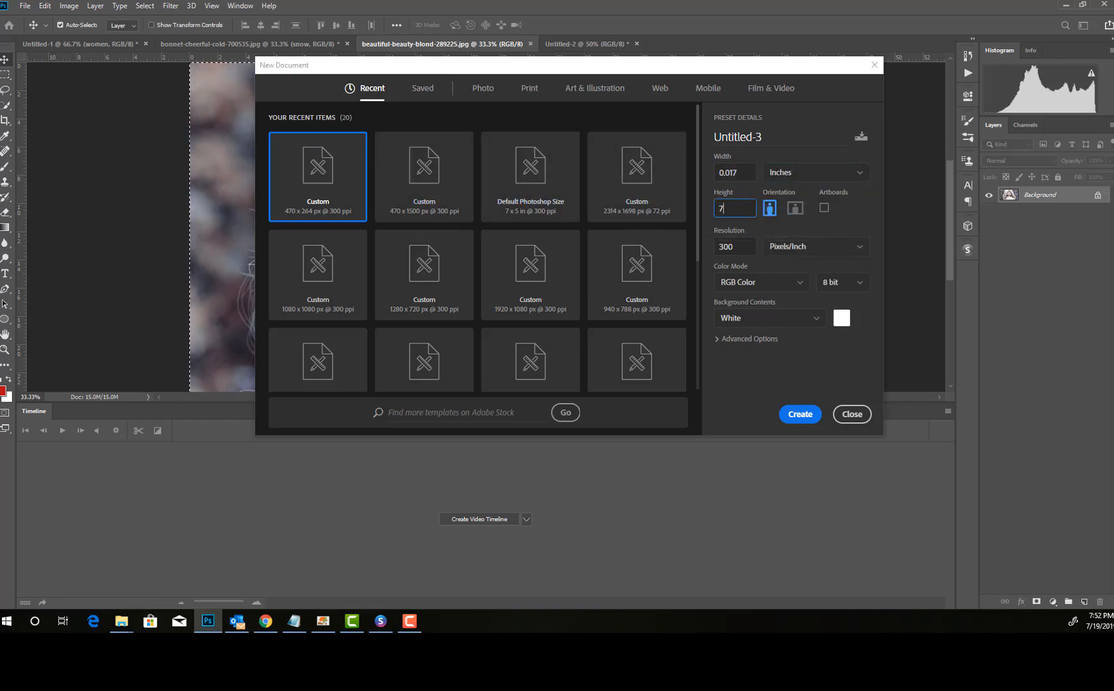
click(795, 416)
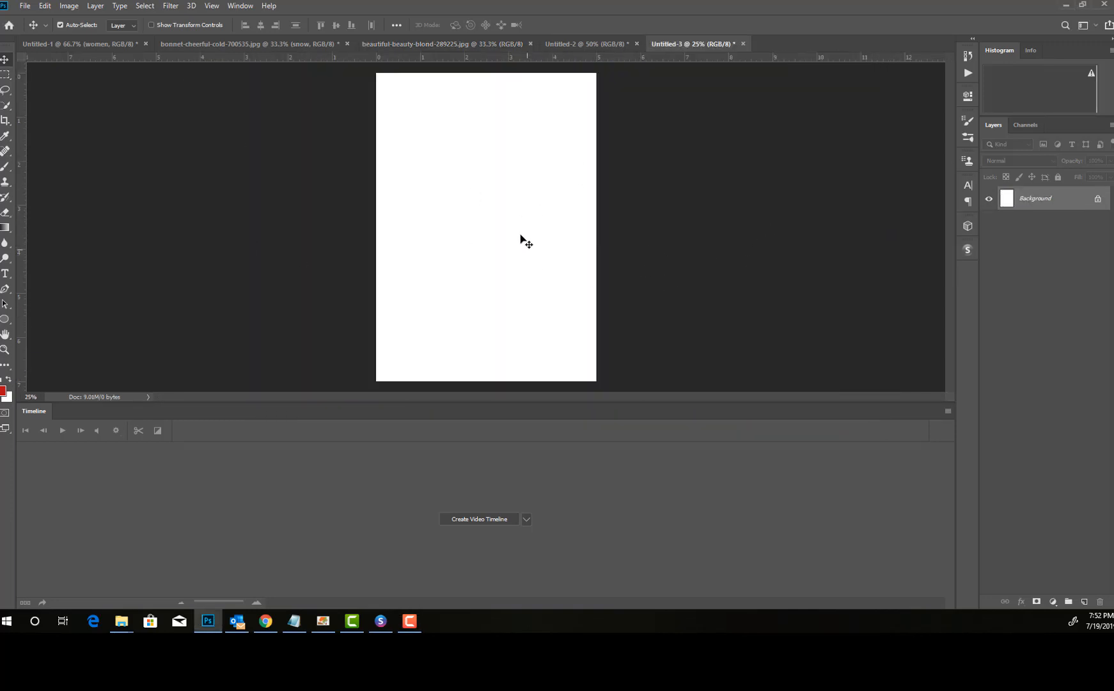
click(1097, 201)
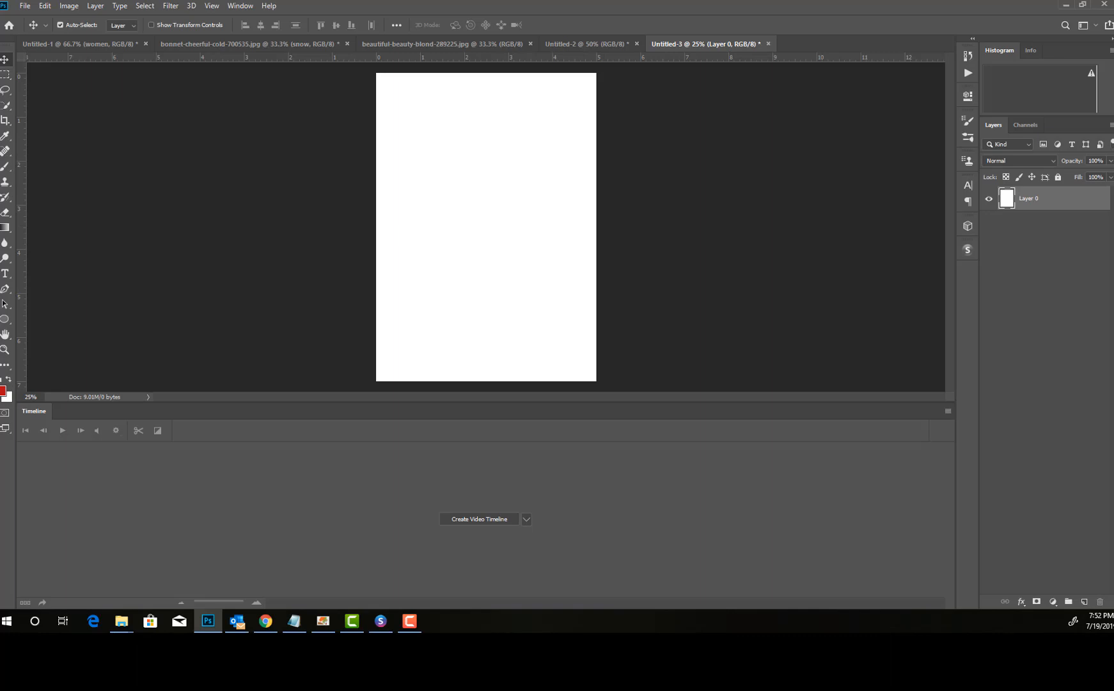
Step: Switch to the bonnet-cheerful-cold-700535.jpg document, select the whole canvas and undo the smart object conversion of its layers
click(422, 40)
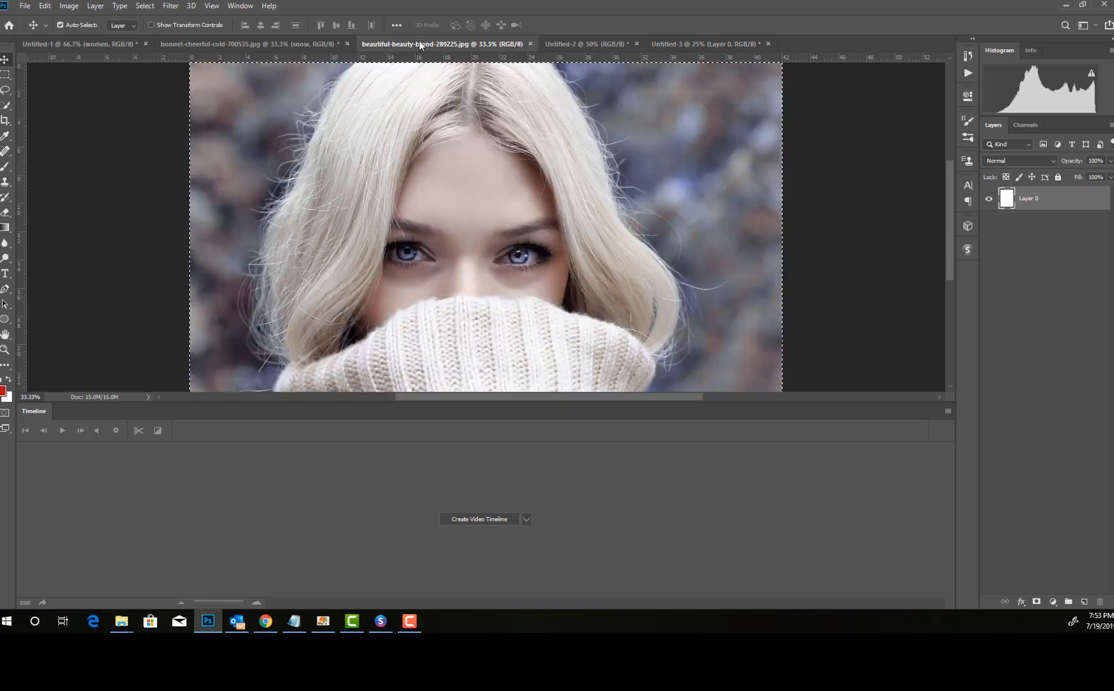
click(248, 41)
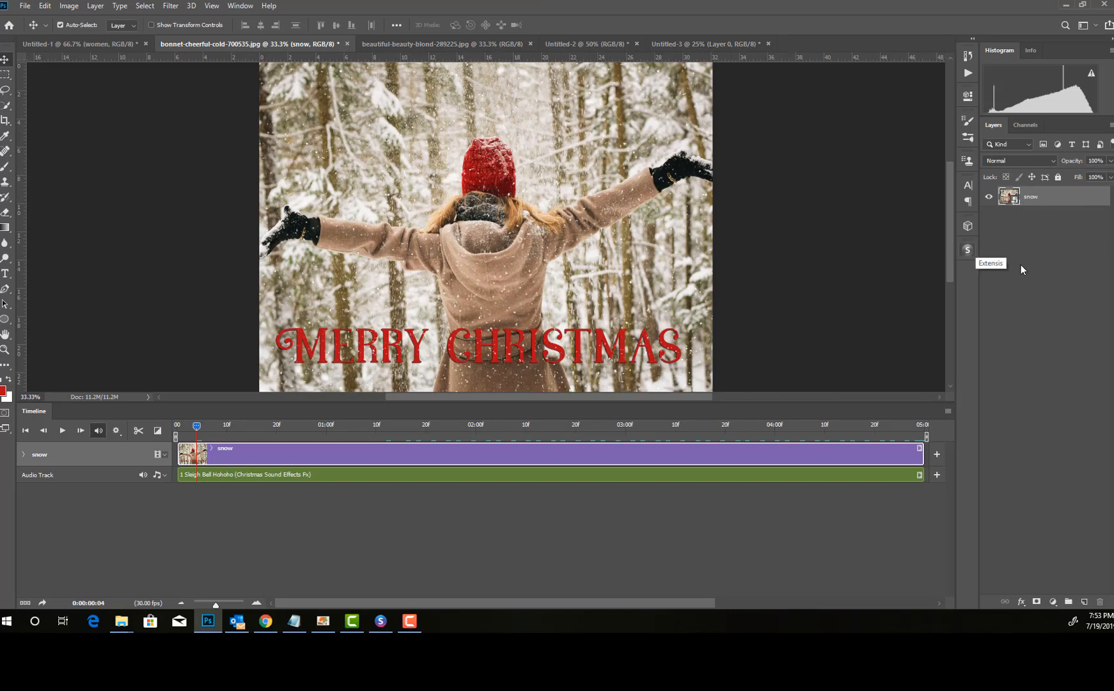
key(ctrl+a)
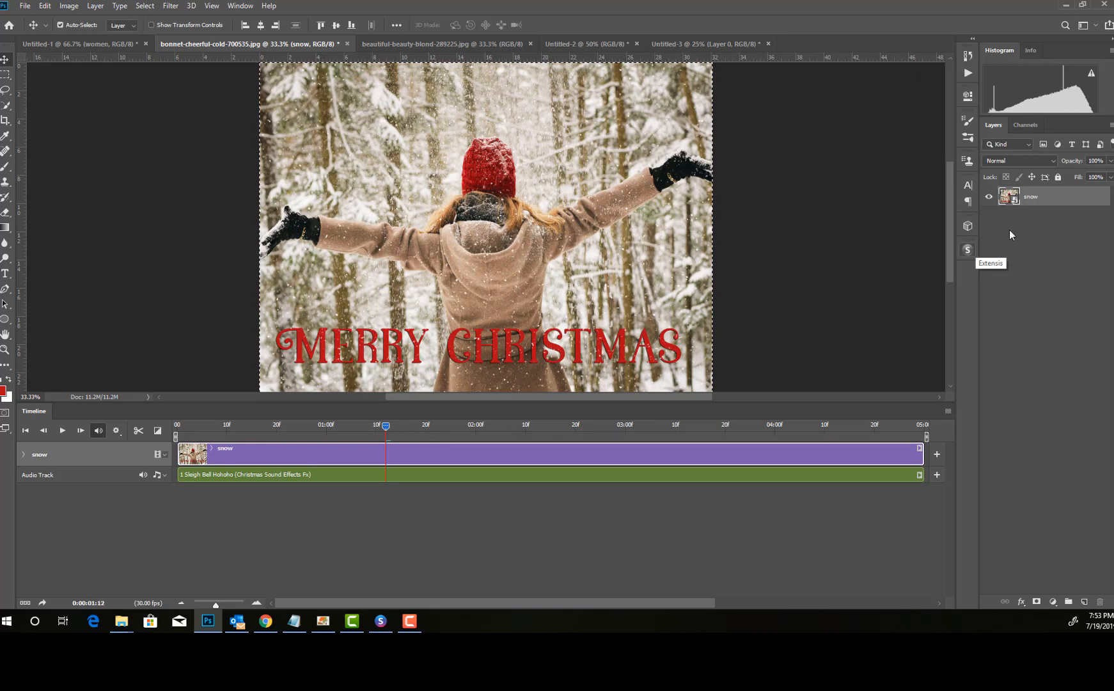
key(ctrl+z)
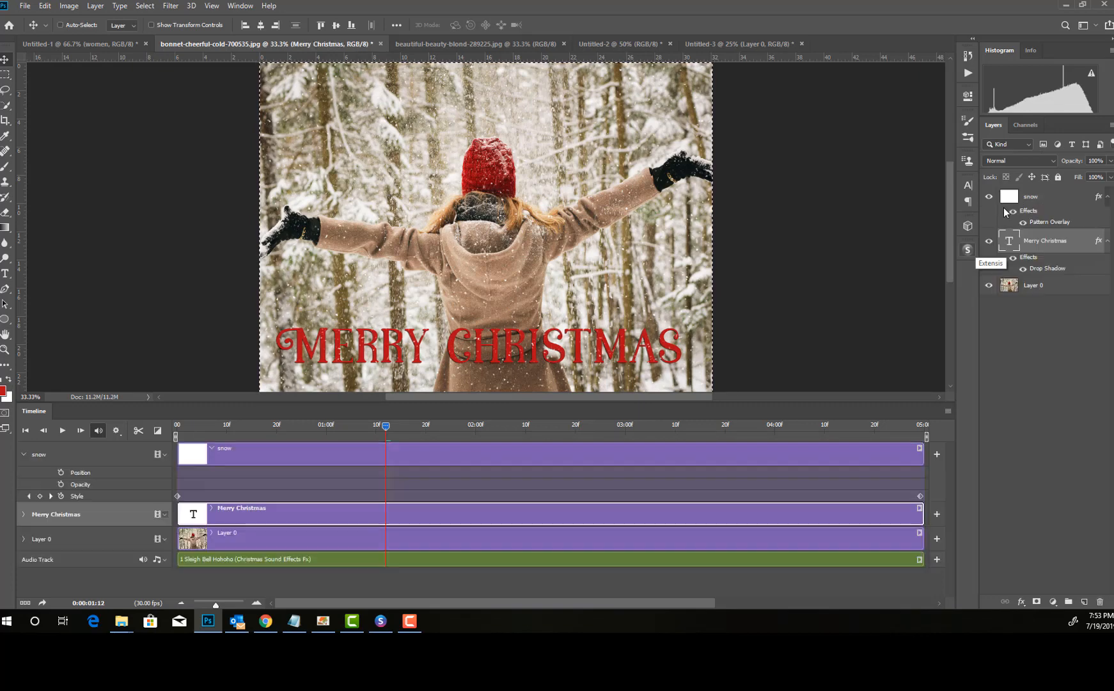
Step: Convert the snow, Merry Christmas and Layer 0 layers into one smart object, and play part of the animation to check it
click(1030, 285)
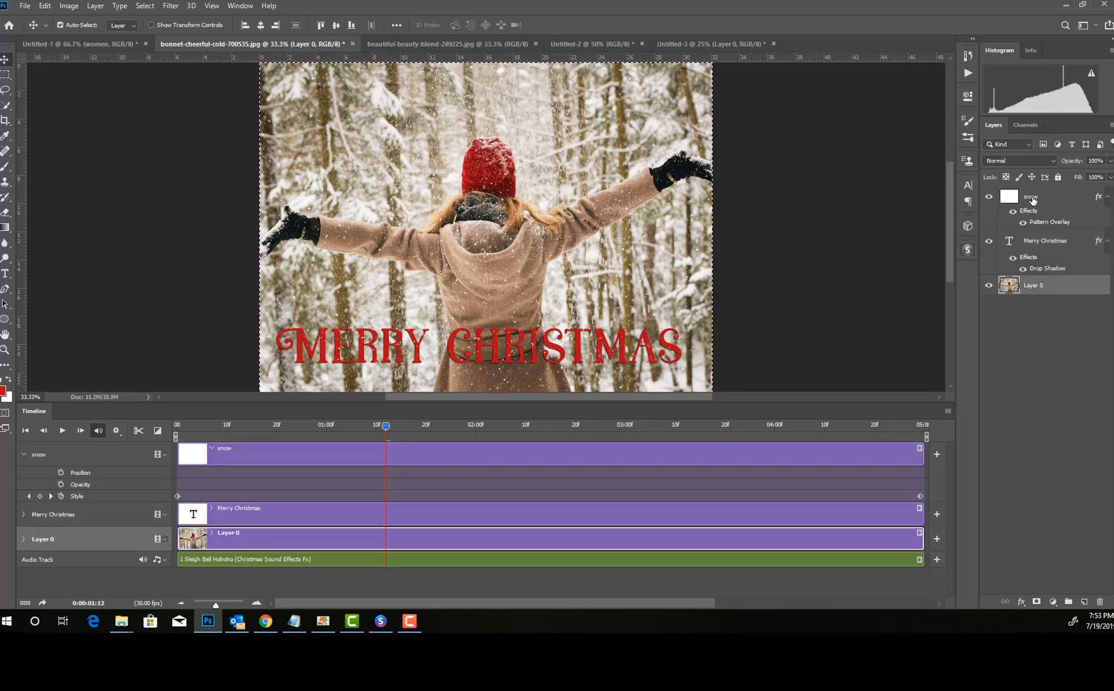
shift+click(1032, 199)
right_click(1034, 208)
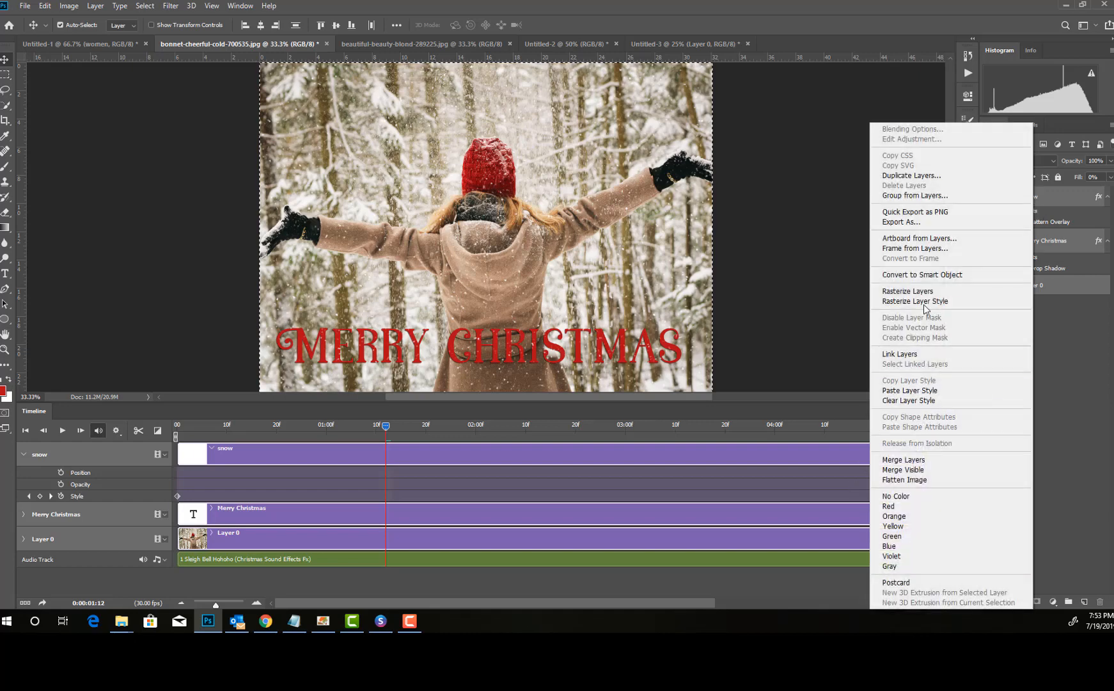
click(913, 275)
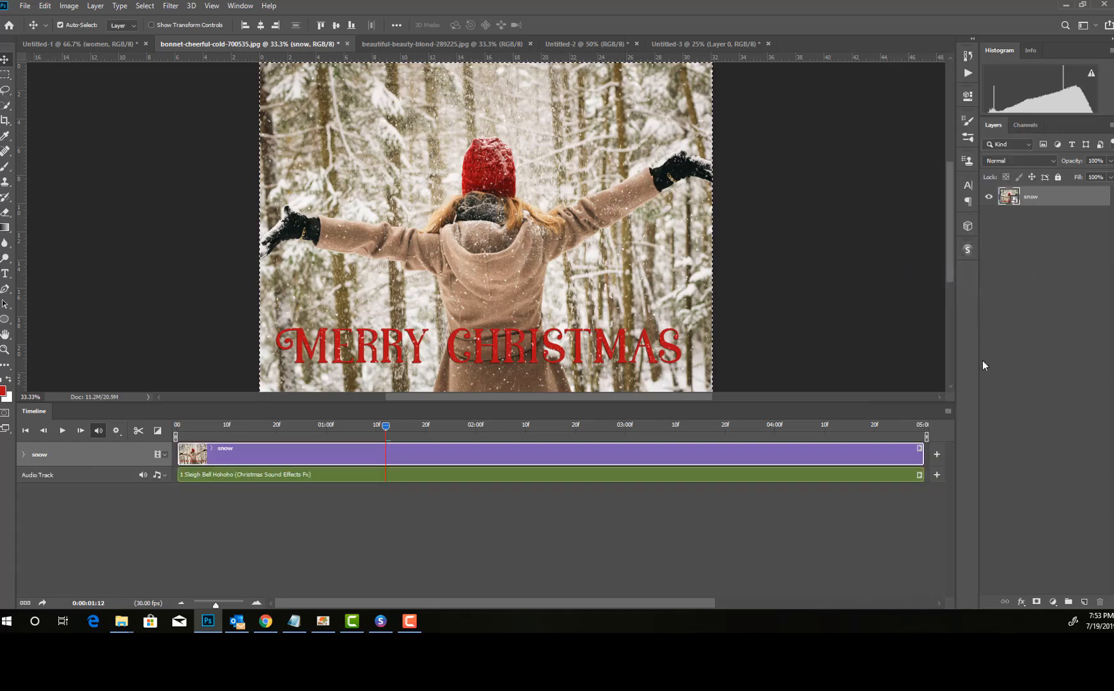
click(62, 430)
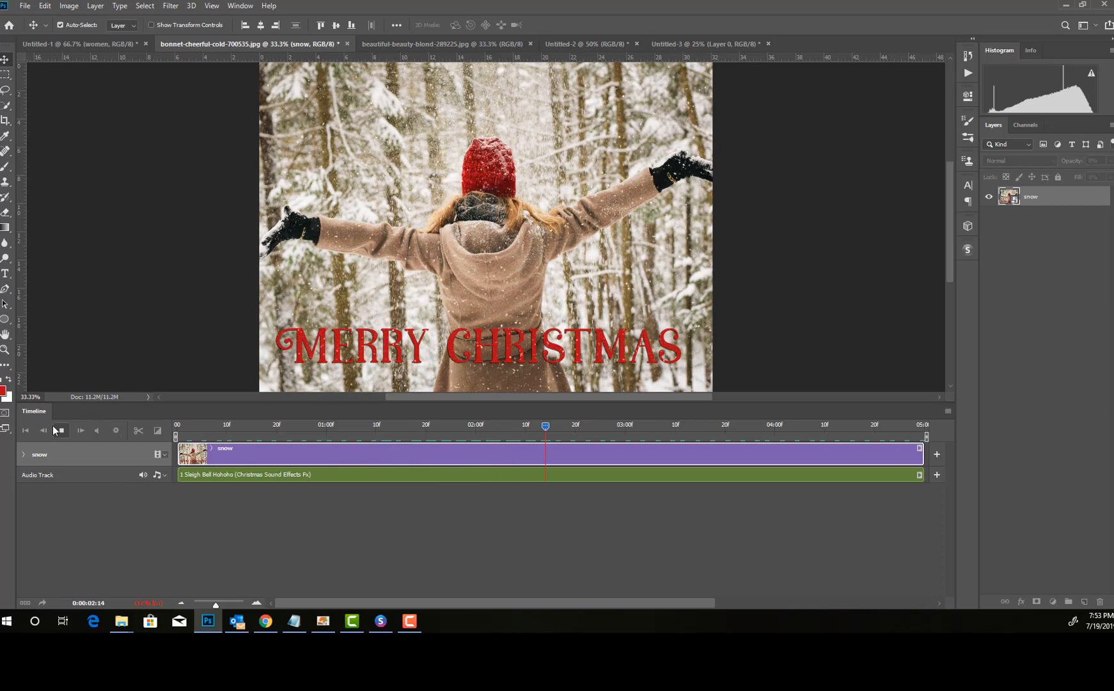
key(space)
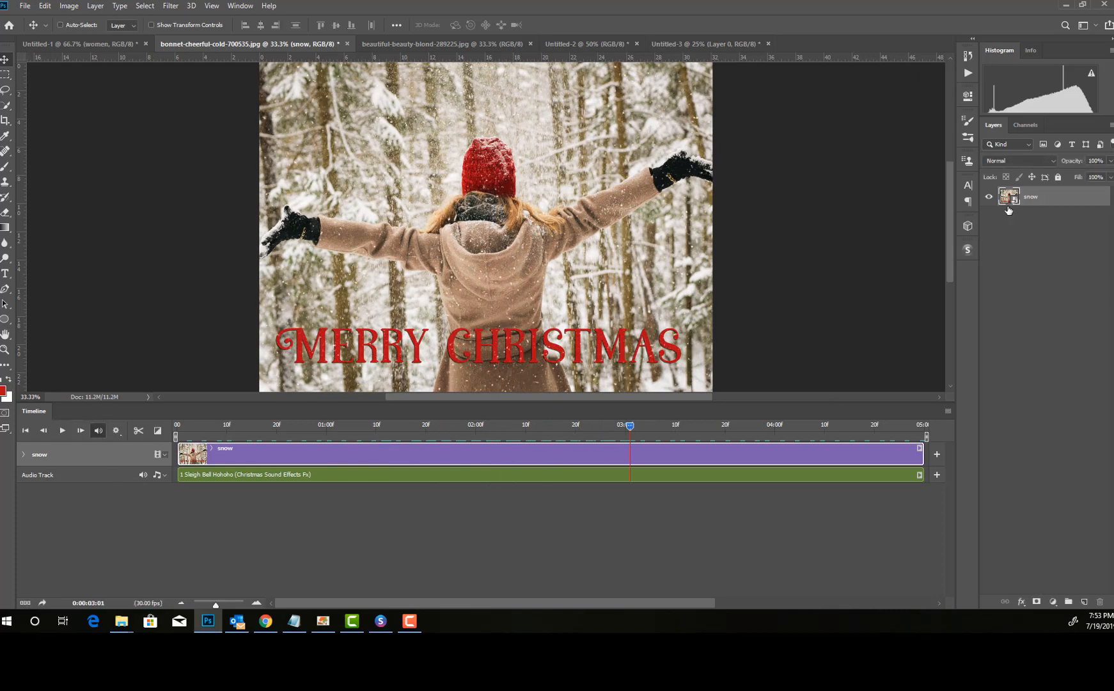
Step: Paste the copied Merry Christmas picture into the Untitled-3 document, scale it down proportionally and move it to the upper part of the page
click(690, 42)
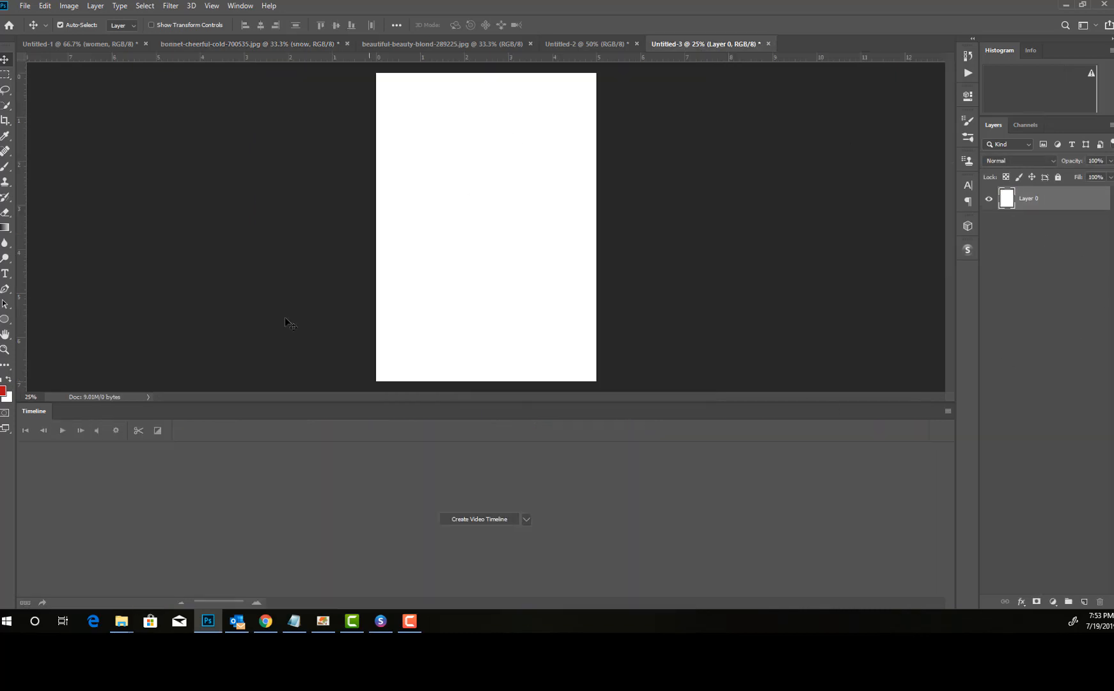
key(ctrl+v)
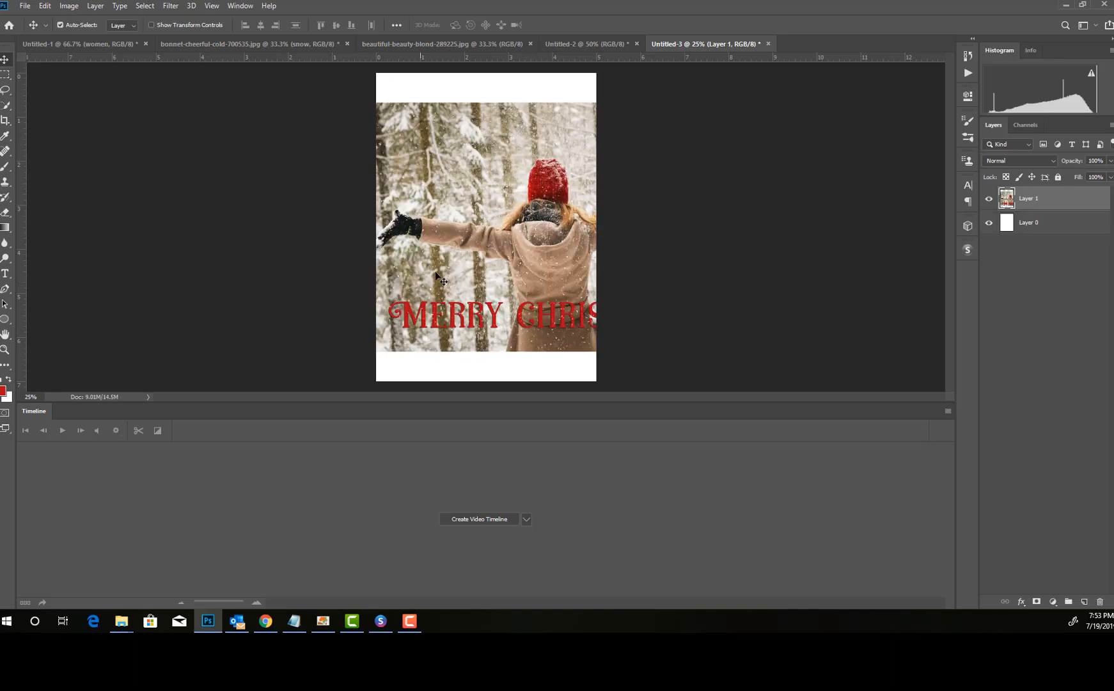
key(ctrl+t)
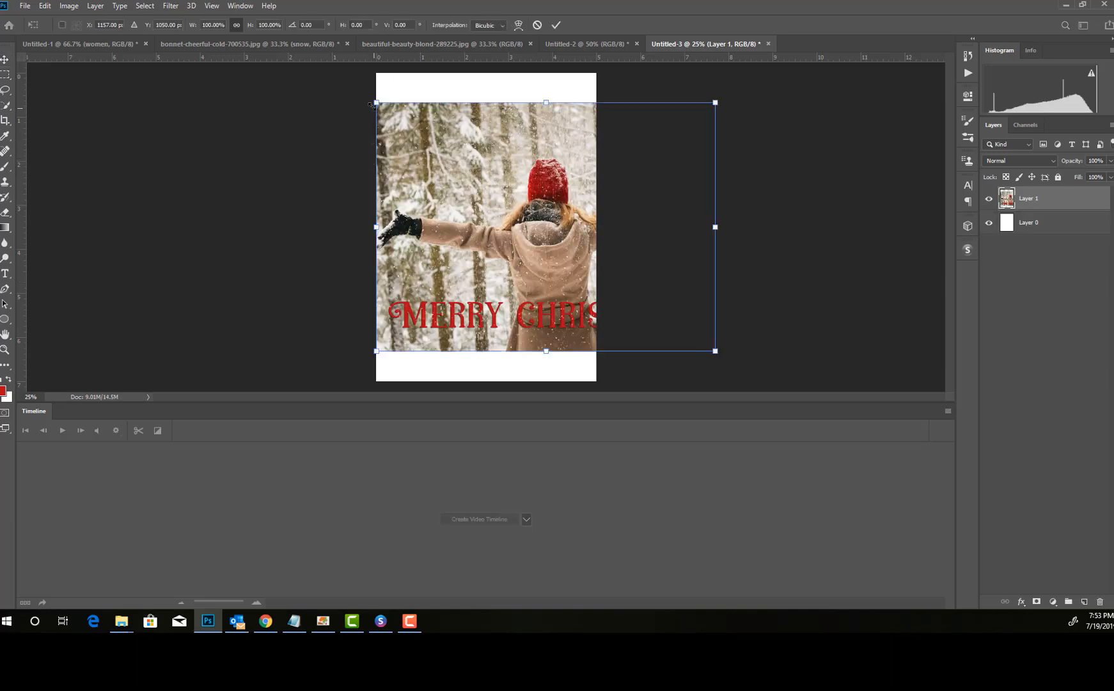
drag(373, 104, 497, 191)
drag(567, 225, 454, 168)
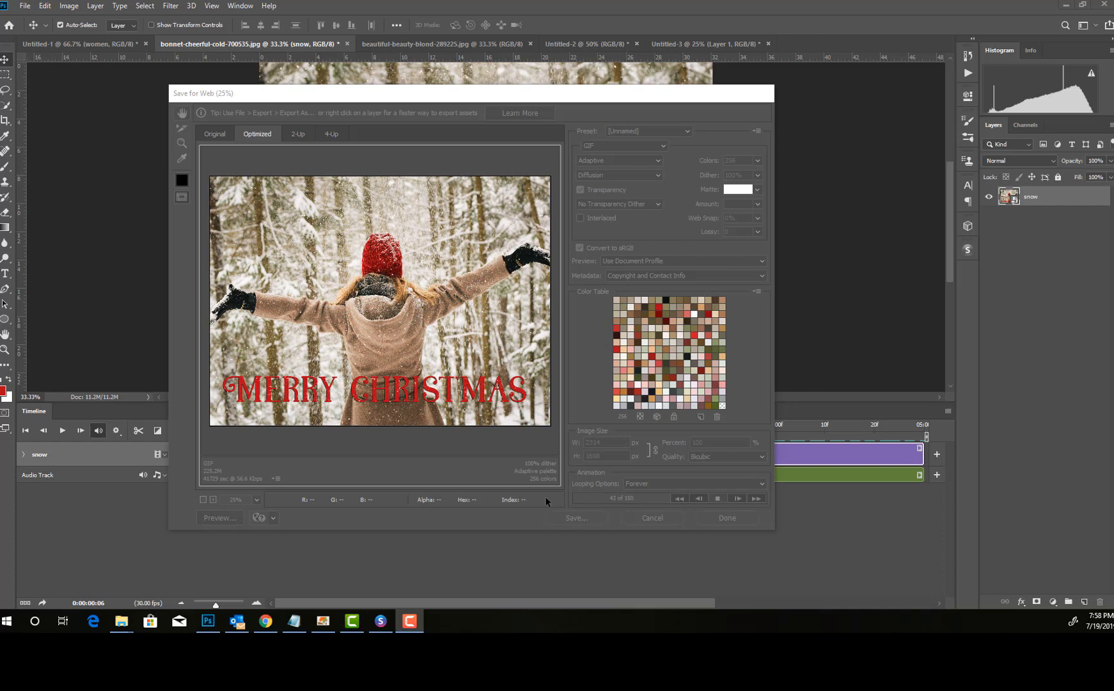
Step: Save the Merry Christmas animation for web as a 2314 x 1698 px GIF with an adaptive palette of 256 colors
click(547, 518)
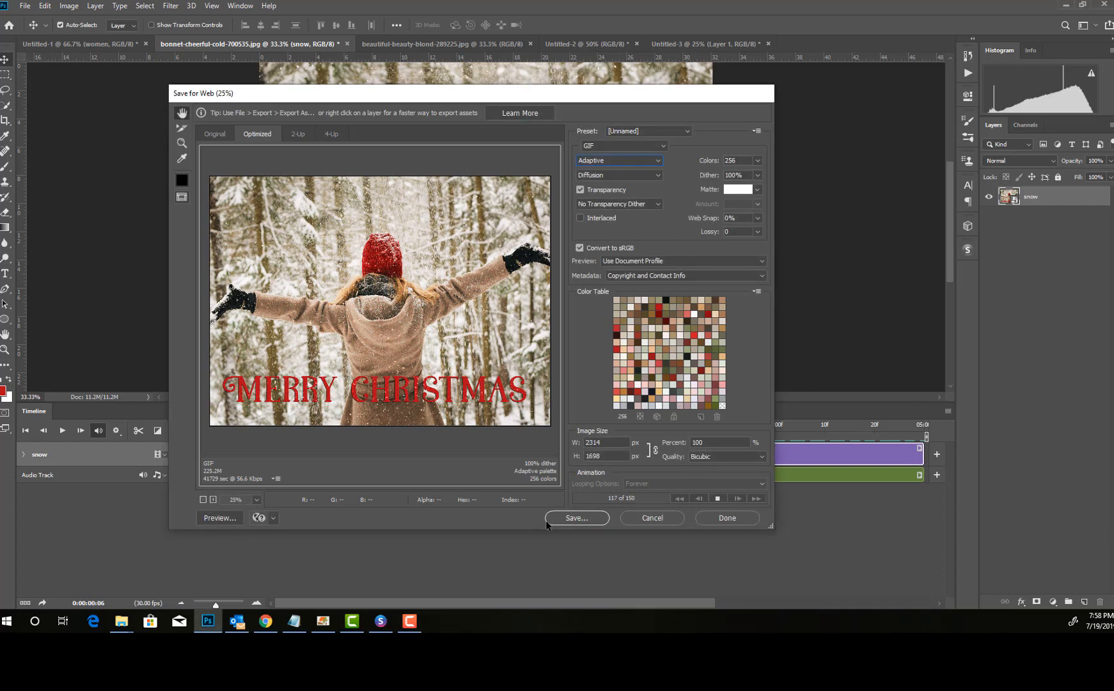
click(567, 522)
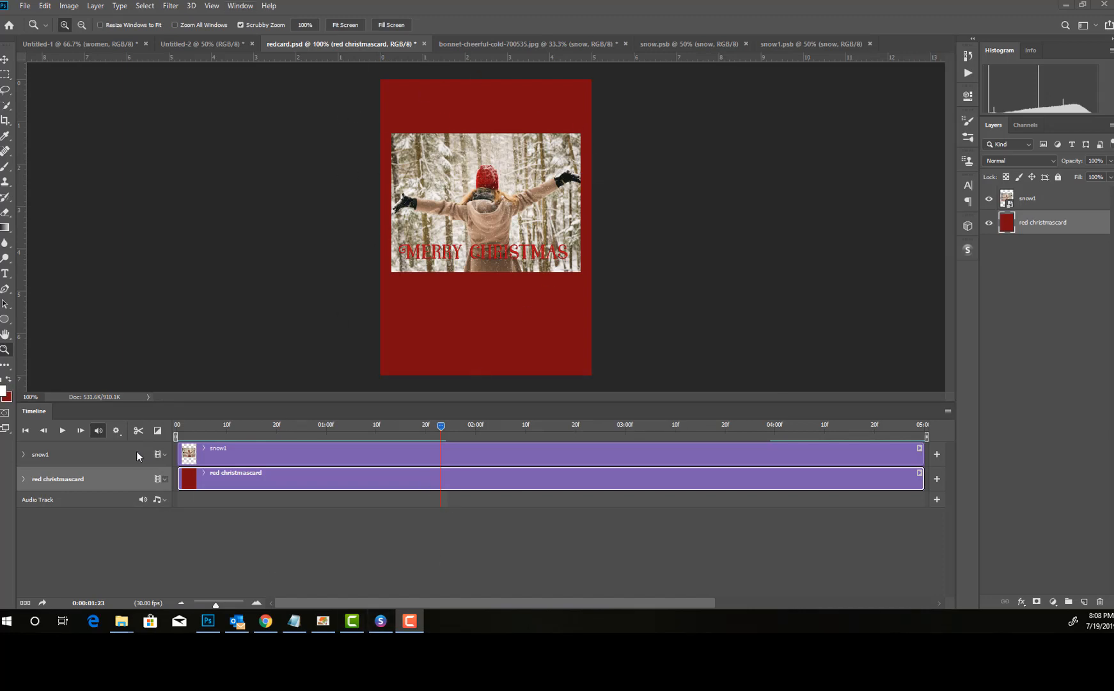
Step: Select the snow1 layer in redcard.psd, play the red Christmas card's animation and stop it partway
click(1026, 199)
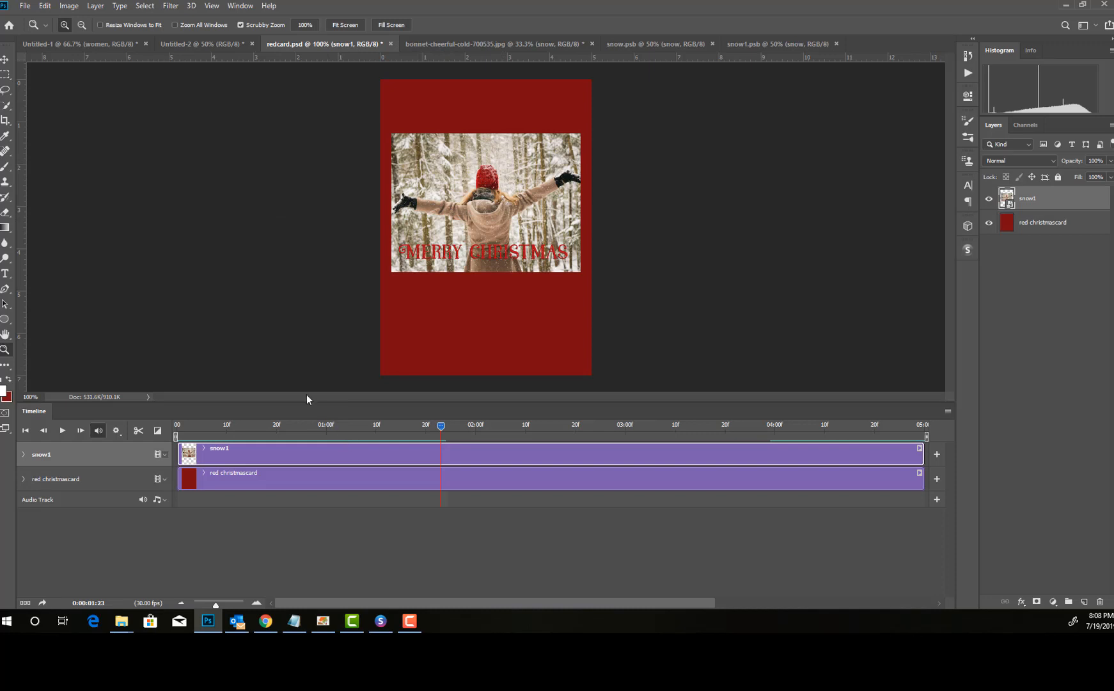
click(60, 432)
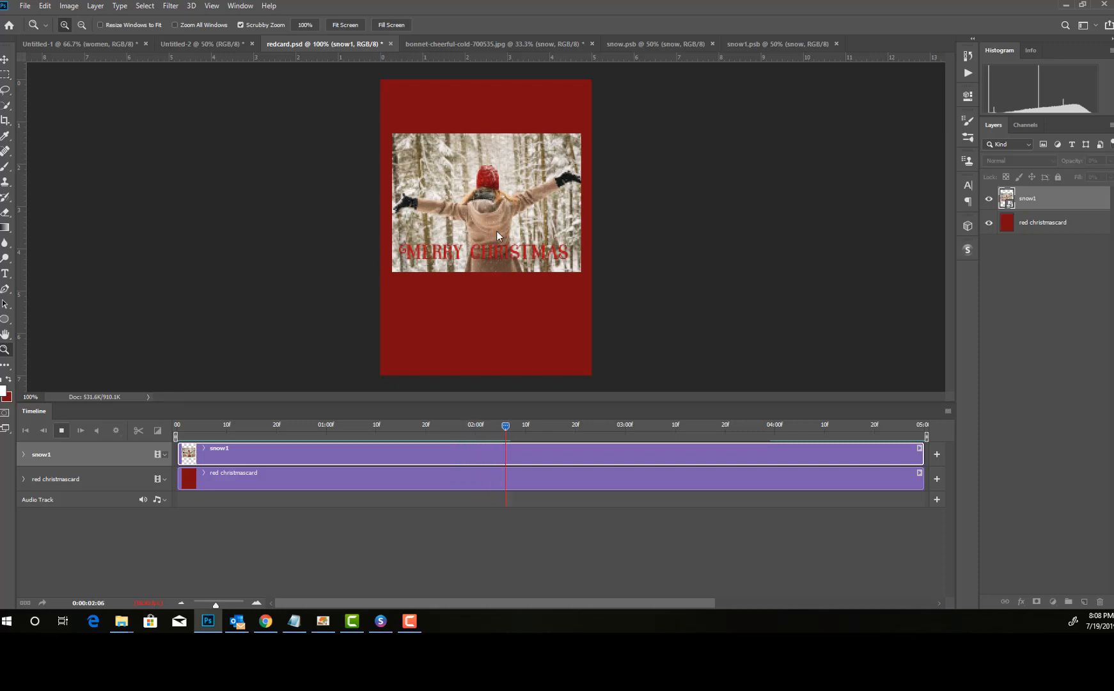
click(61, 430)
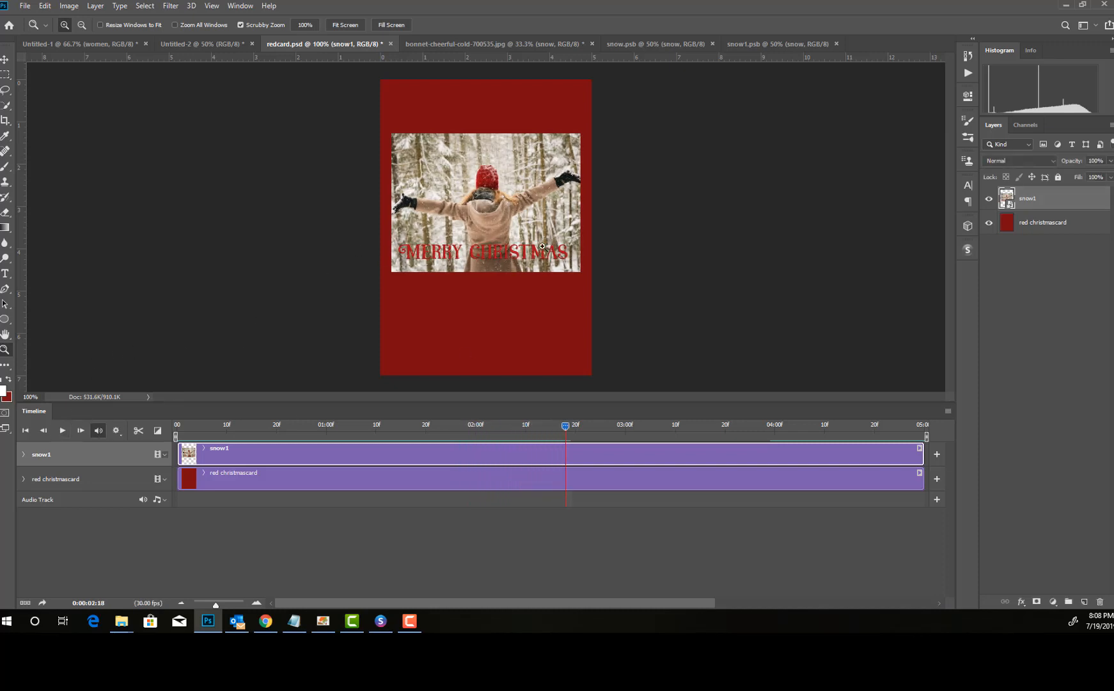